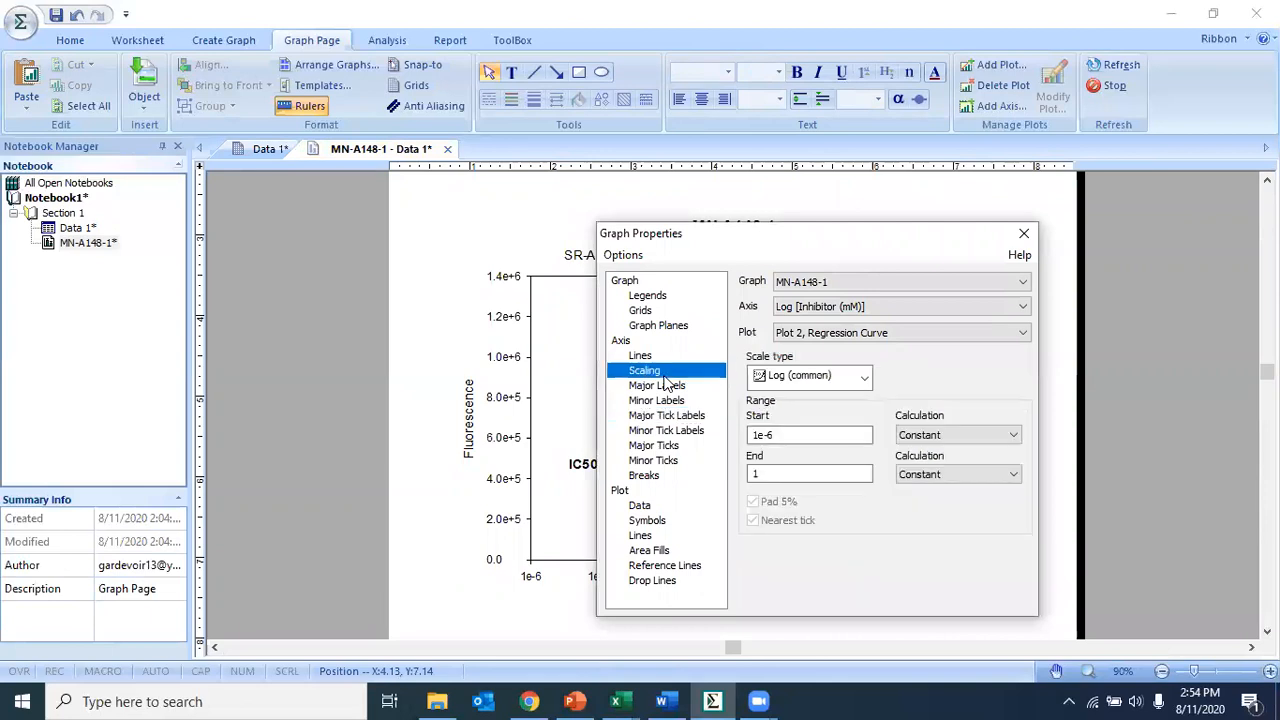
- Review the axis scaling start value, then close the Graph Properties dialog
left_click(790, 432)
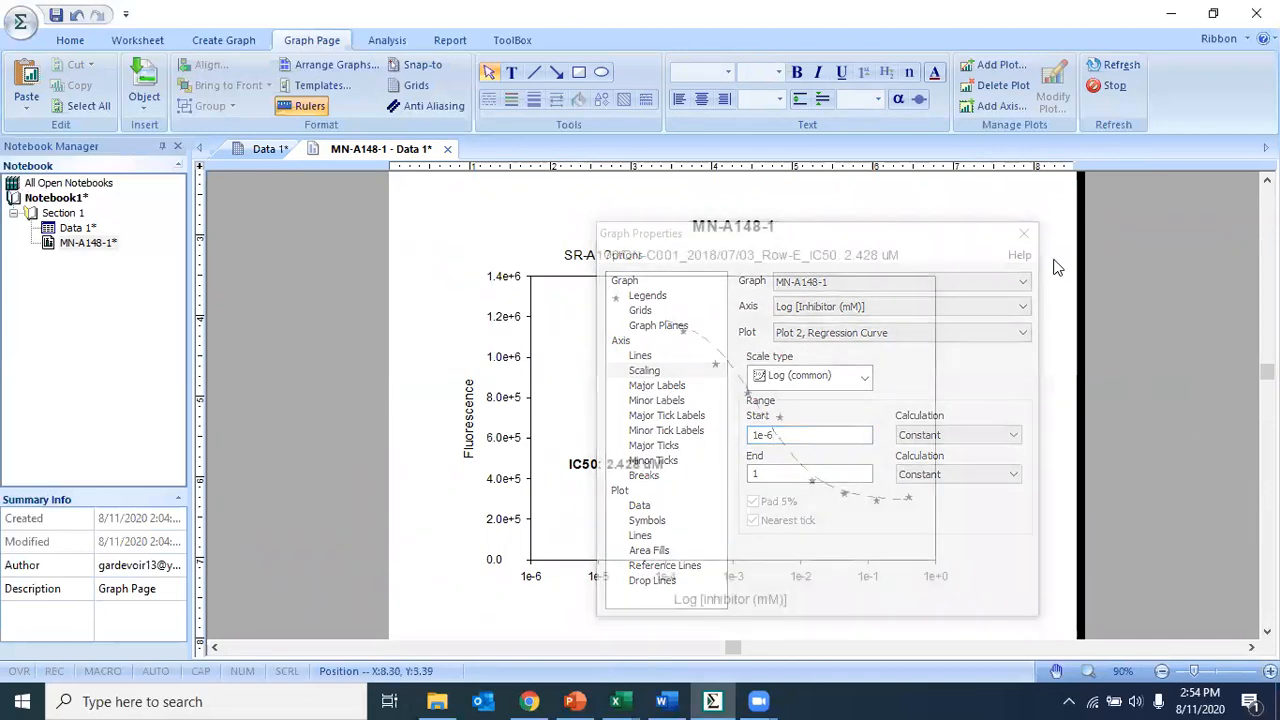
left_click(1024, 236)
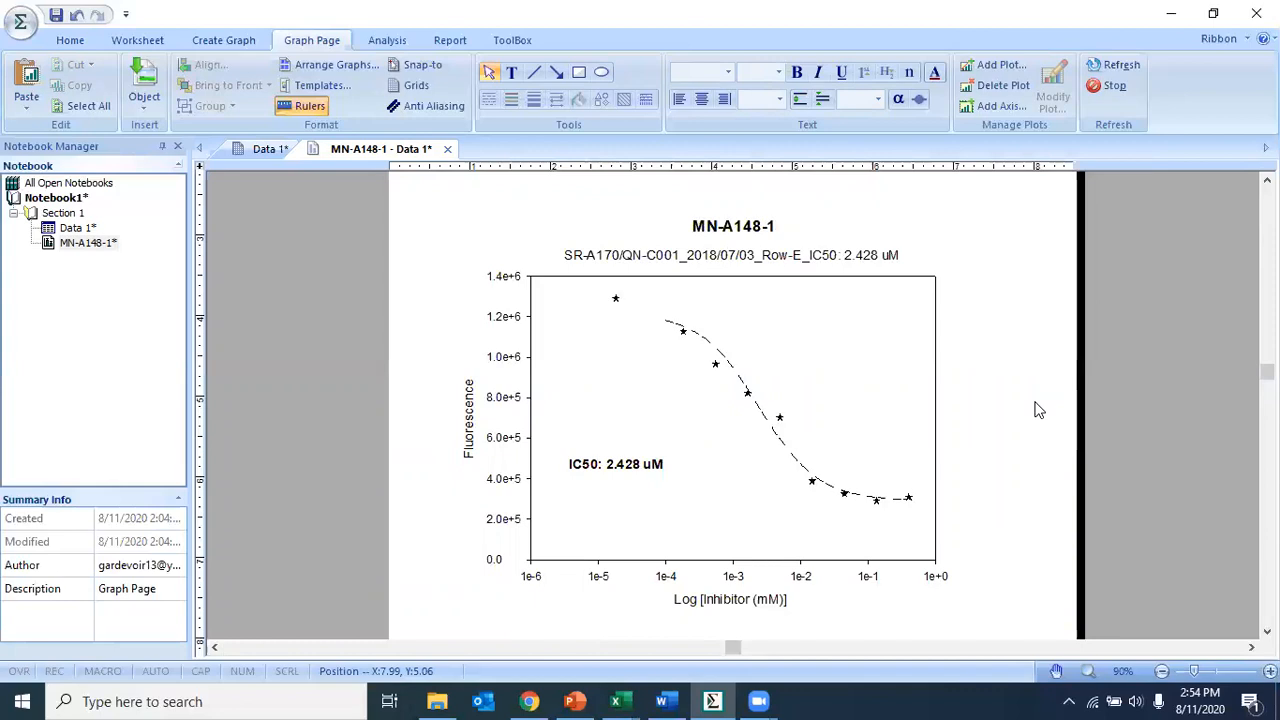
- Switch to the Snipping Tool by searching Windows for snip
left_click(230, 700)
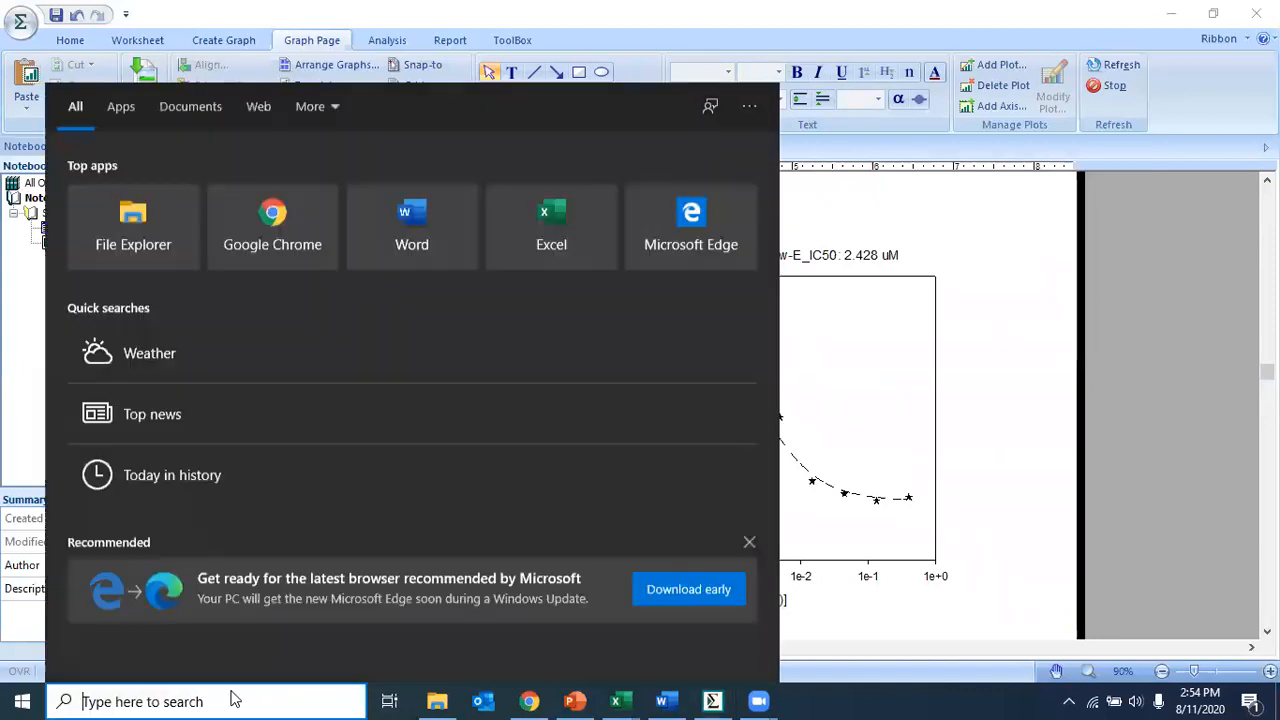
type("snip")
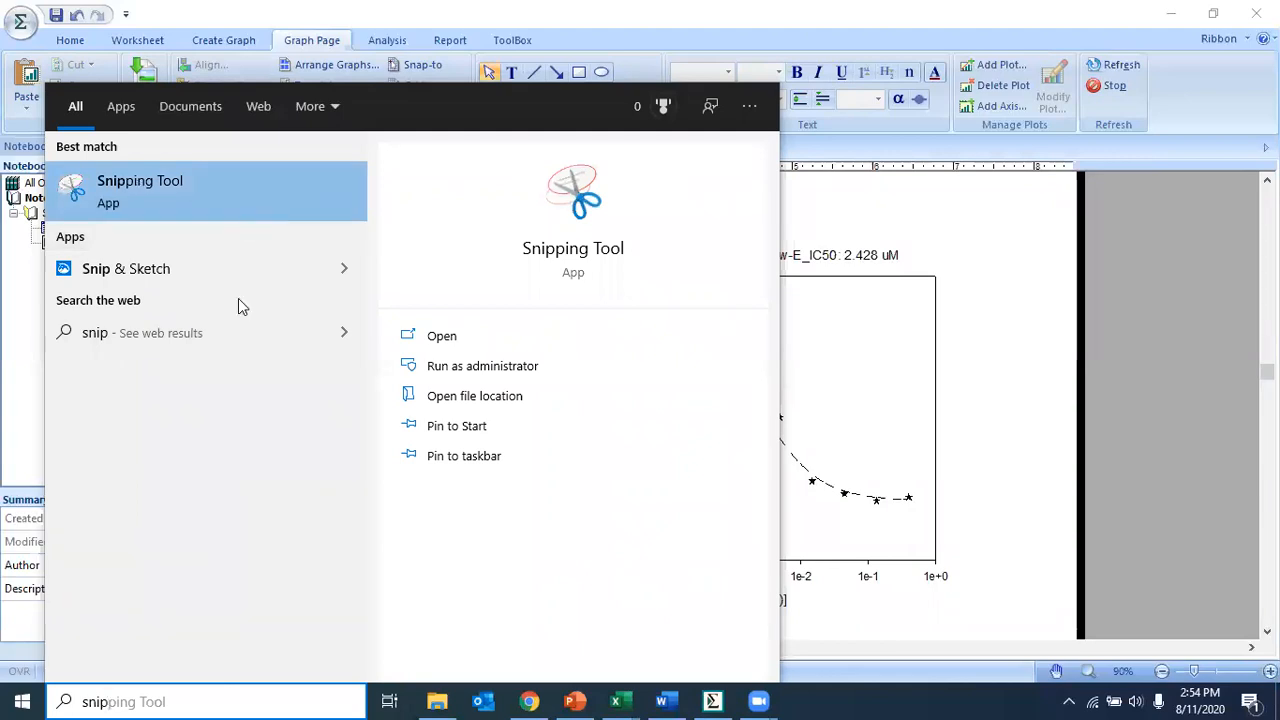
left_click(278, 179)
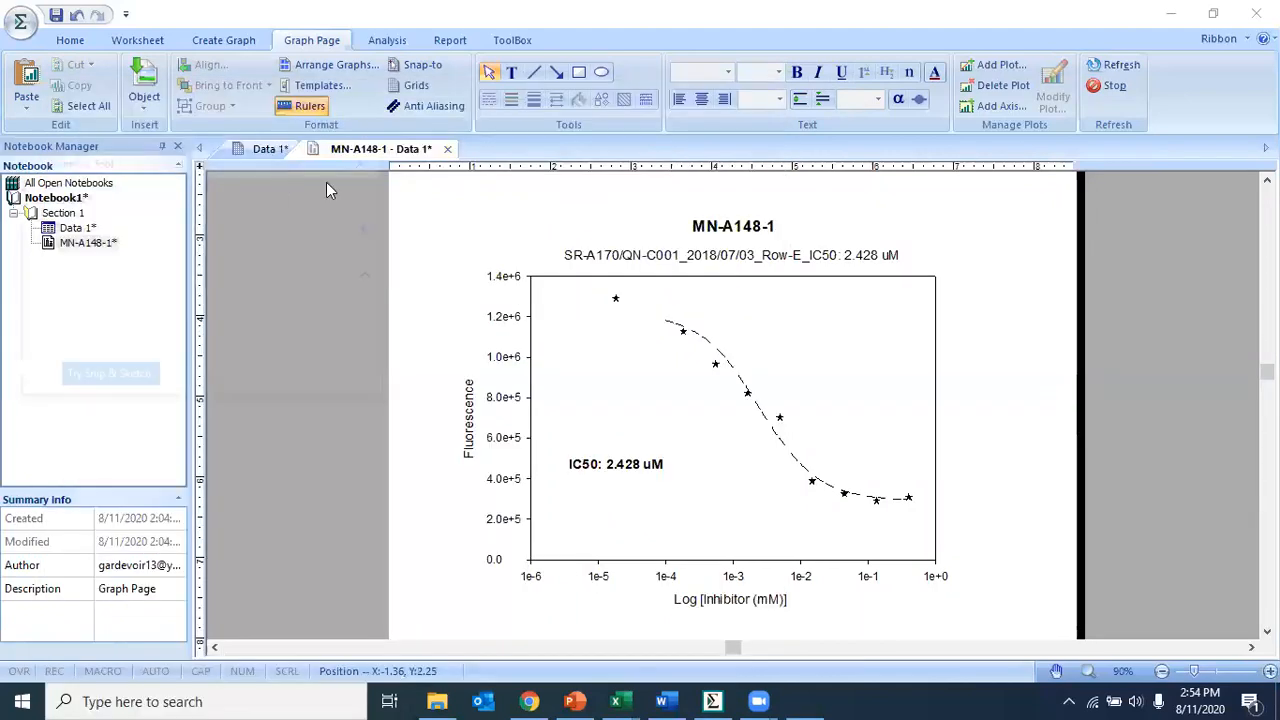
- Take a new rectangular snip around the MN-A148-1 graph
left_click(135, 194)
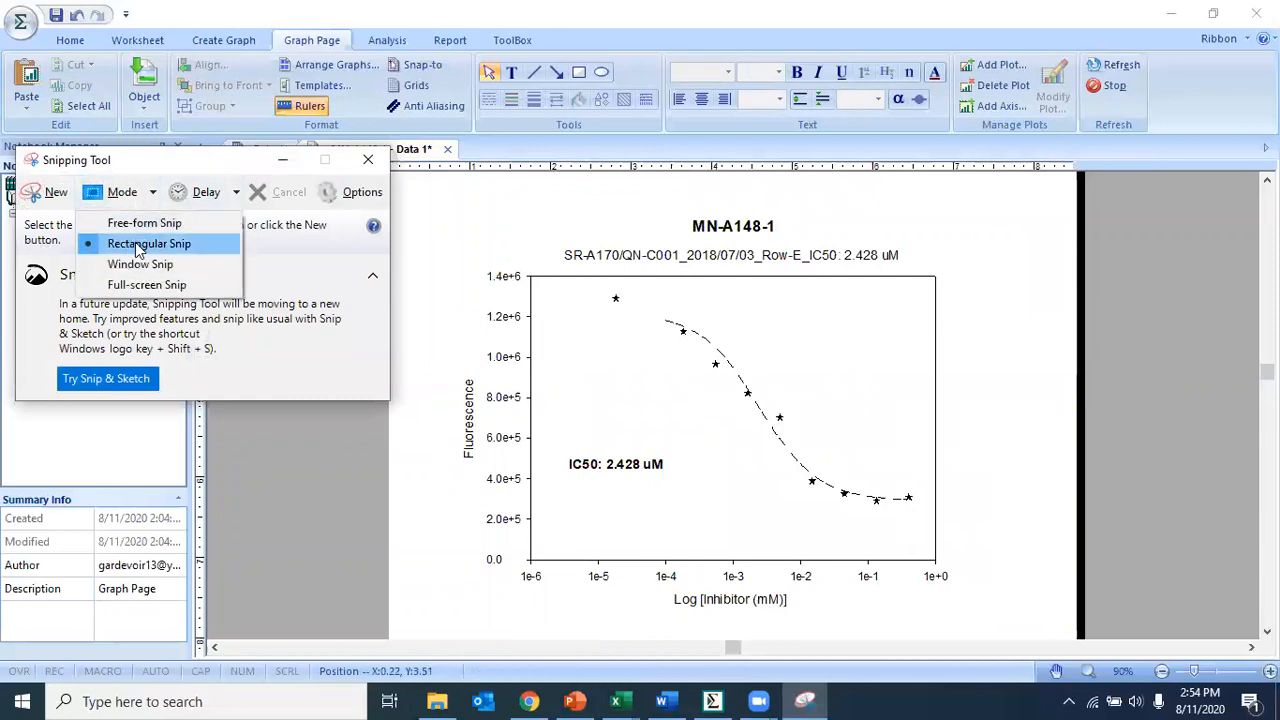
left_click(55, 199)
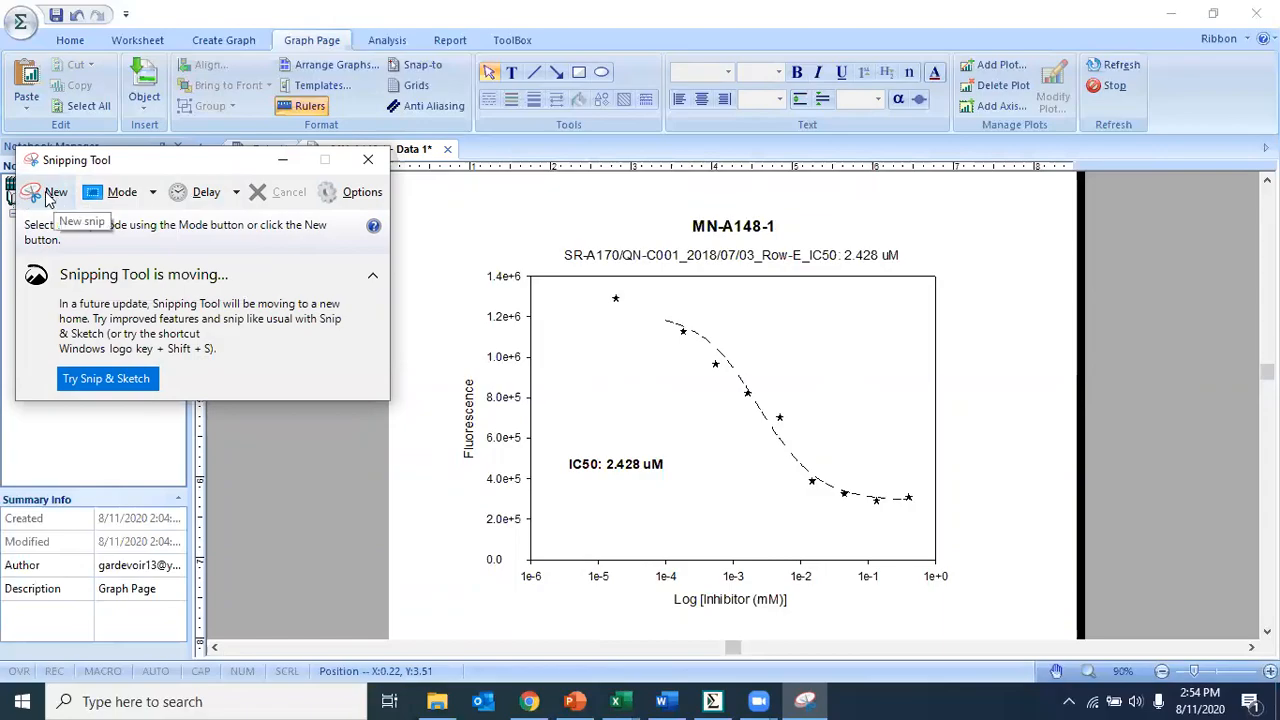
left_click(50, 199)
left_click_drag(475, 220, 1012, 620)
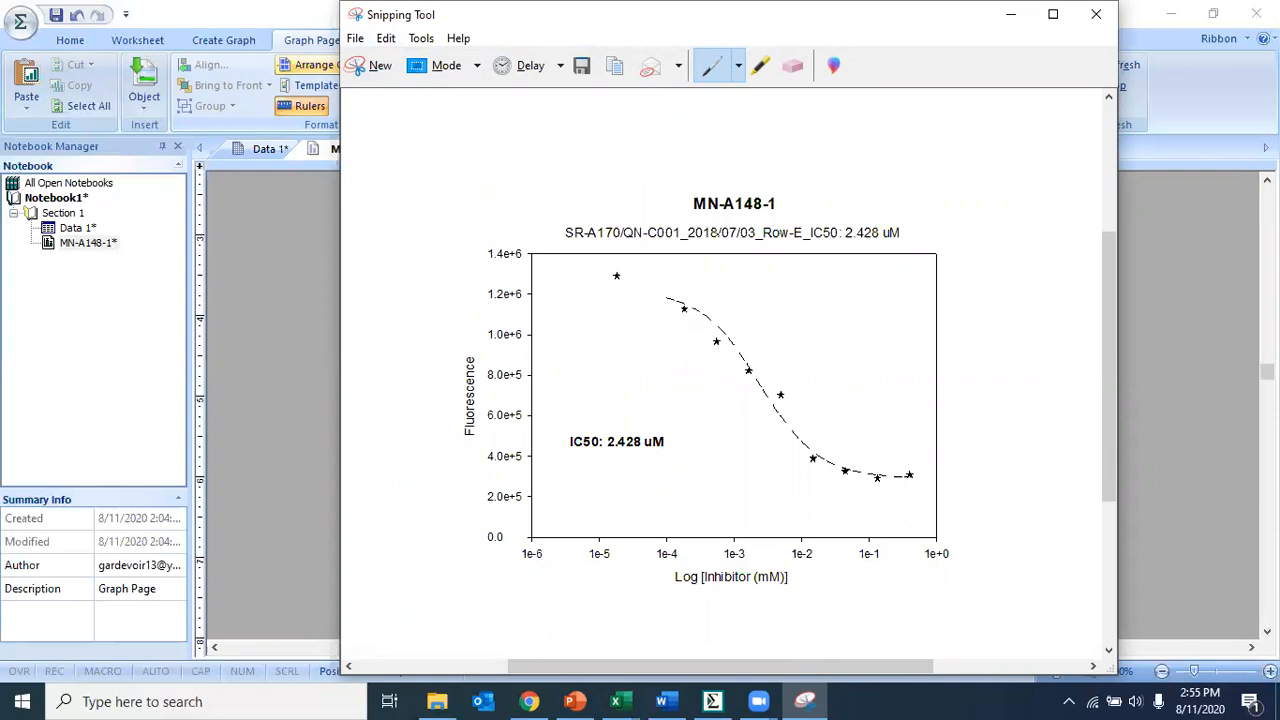
- Close the Snipping Tool window without saving the snip
left_click(1096, 14)
left_click(805, 359)
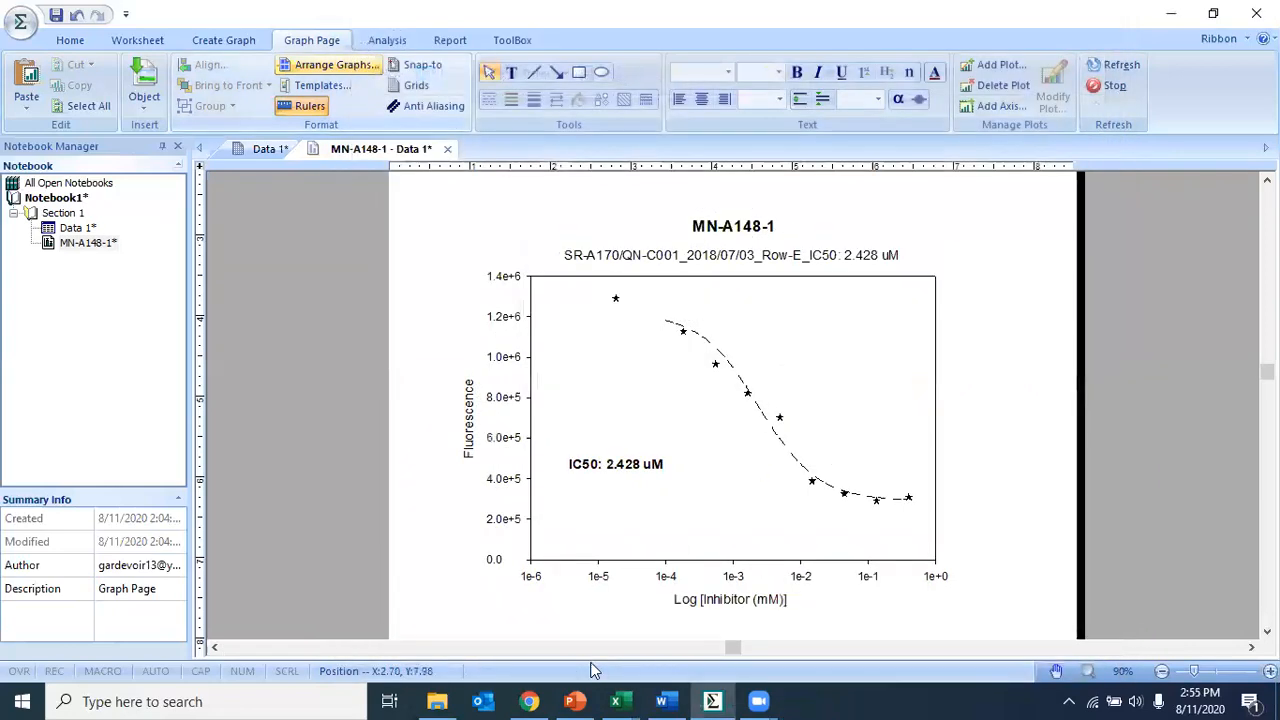
- Switch to the Excel assay results workbook and locate the MN-A148-1 graph picture
mouse_move(622, 698)
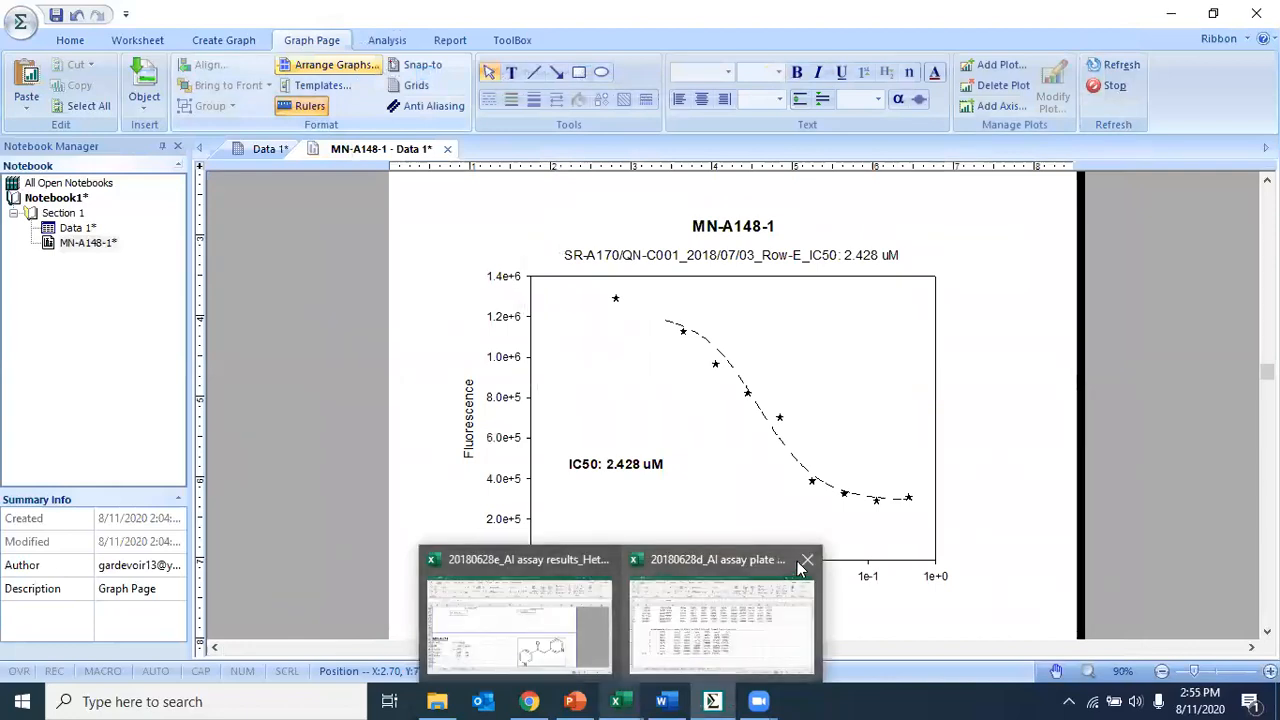
left_click(808, 560)
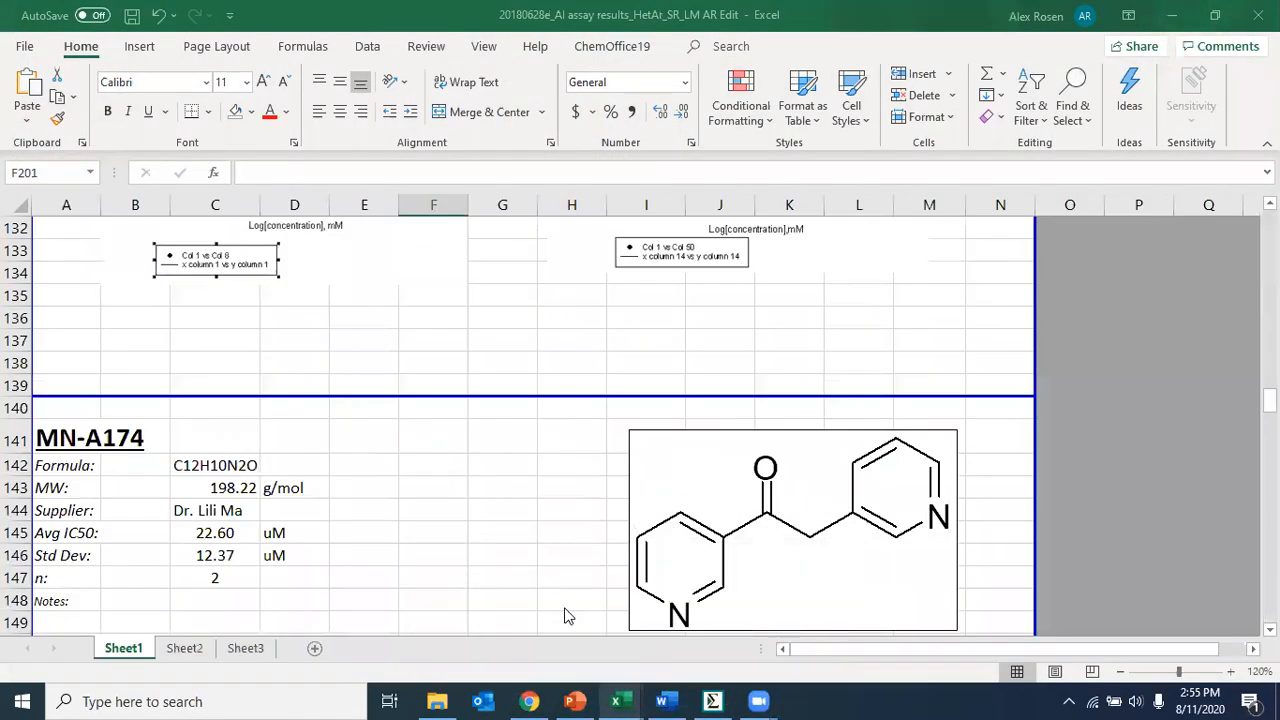
scroll(472, 401, "up", 13)
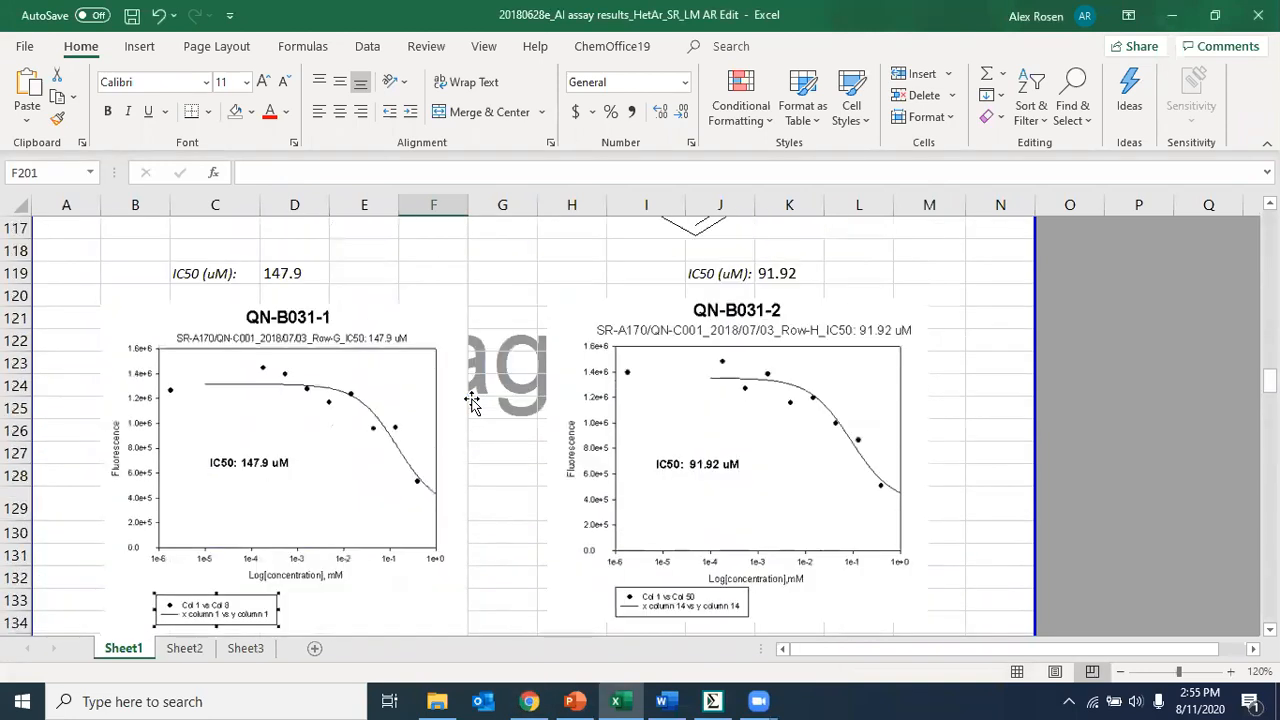
scroll(472, 401, "up", 5)
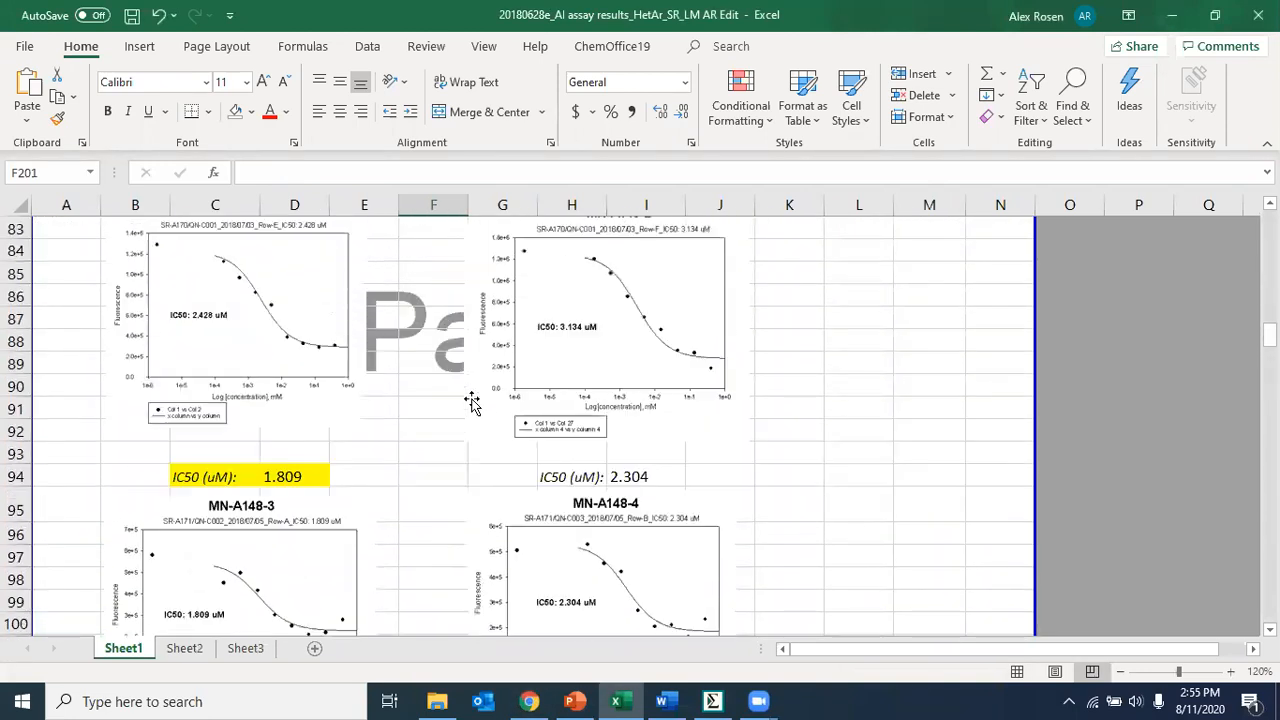
left_click(240, 353)
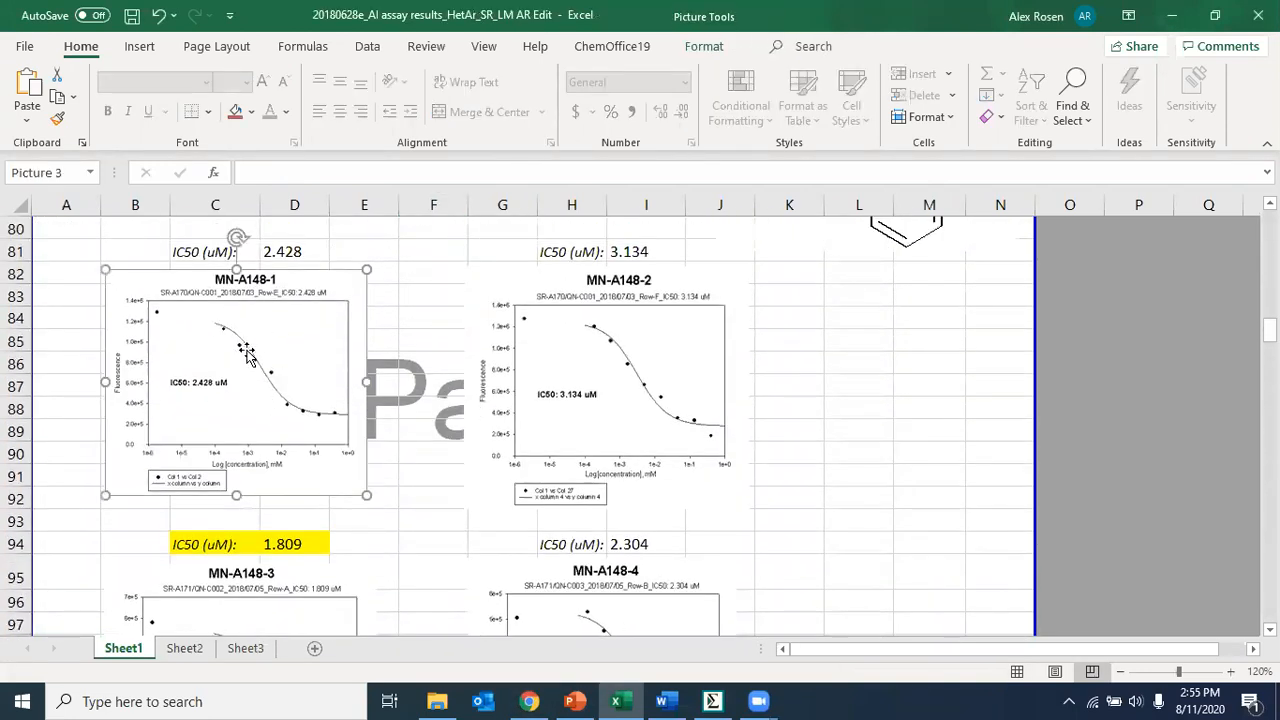
left_click(420, 357)
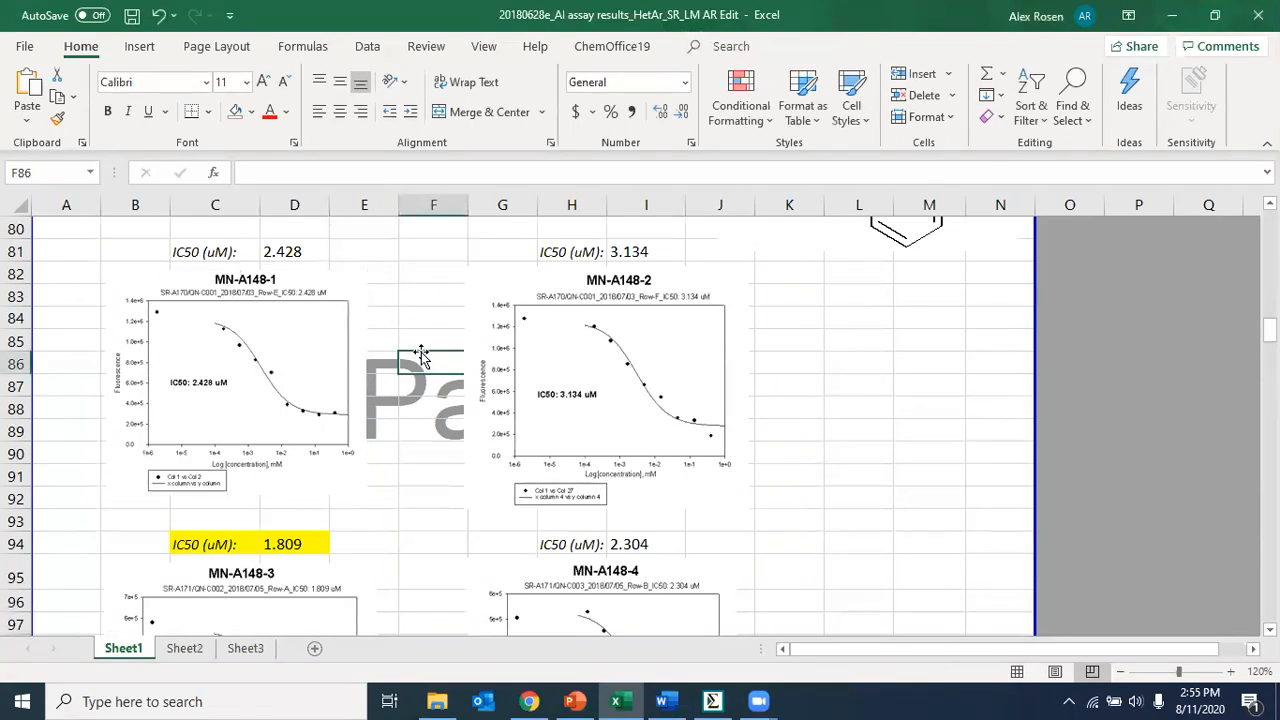
- Examine the MN-A148 compound details, structure, molecular weight and IC50 statistics
scroll(421, 357, "up", 3)
scroll(421, 357, "down", 1)
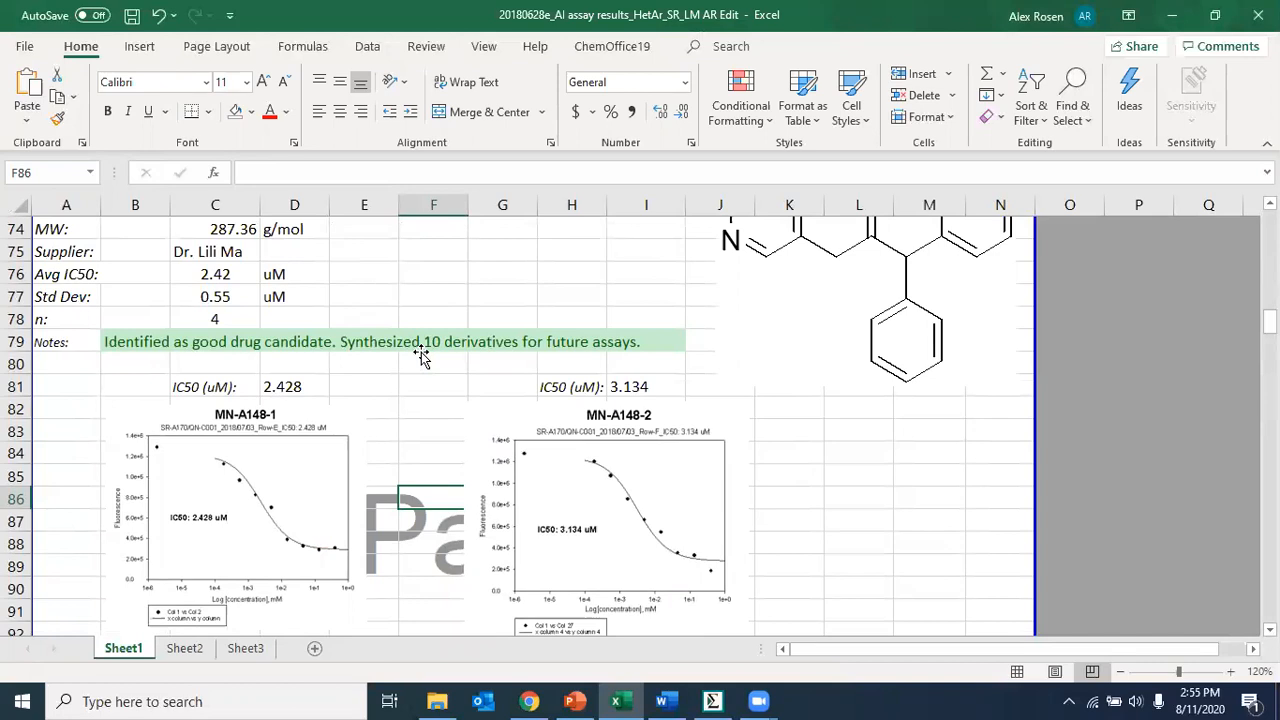
scroll(288, 458, "down", 2)
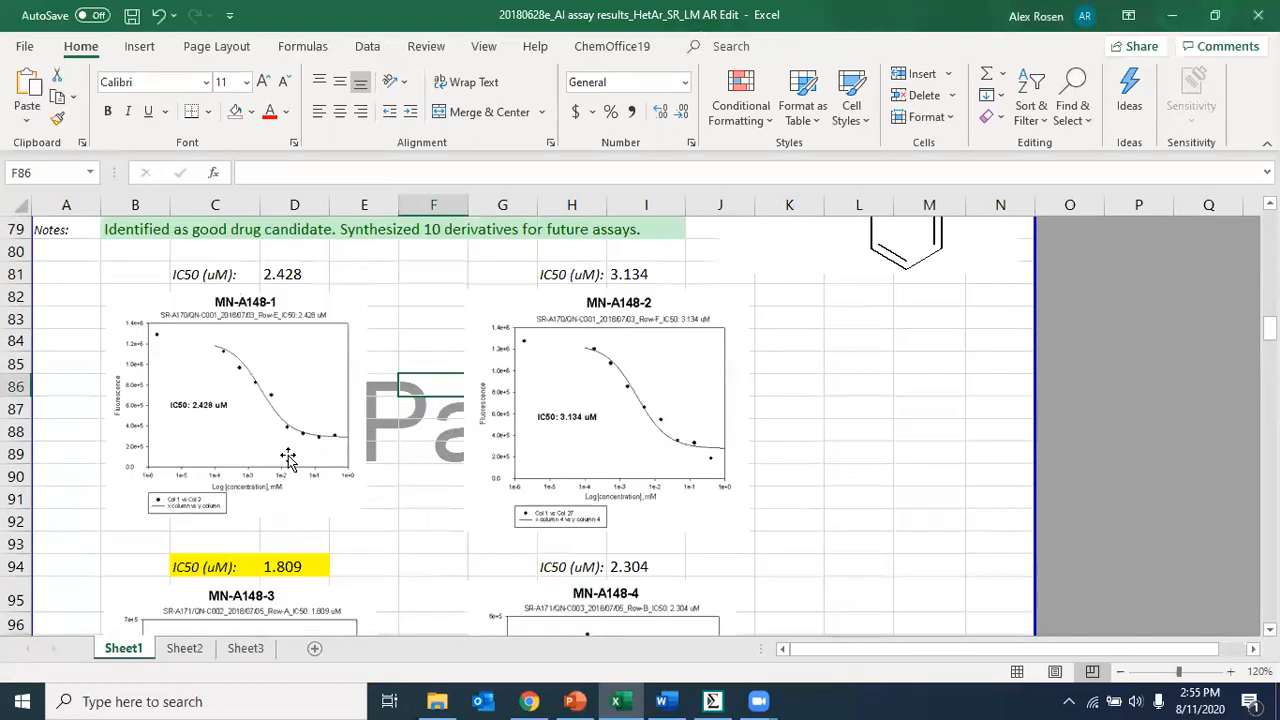
scroll(288, 458, "down", 1)
scroll(257, 323, "up", 4)
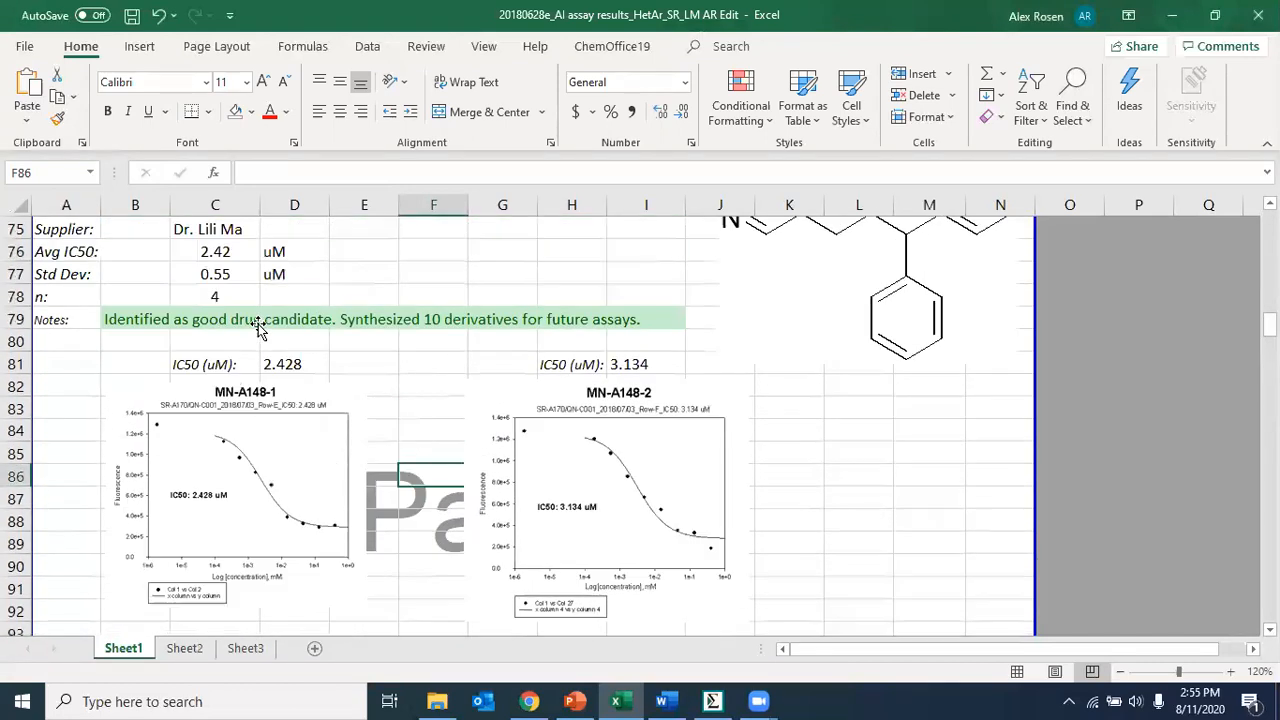
left_click(772, 398)
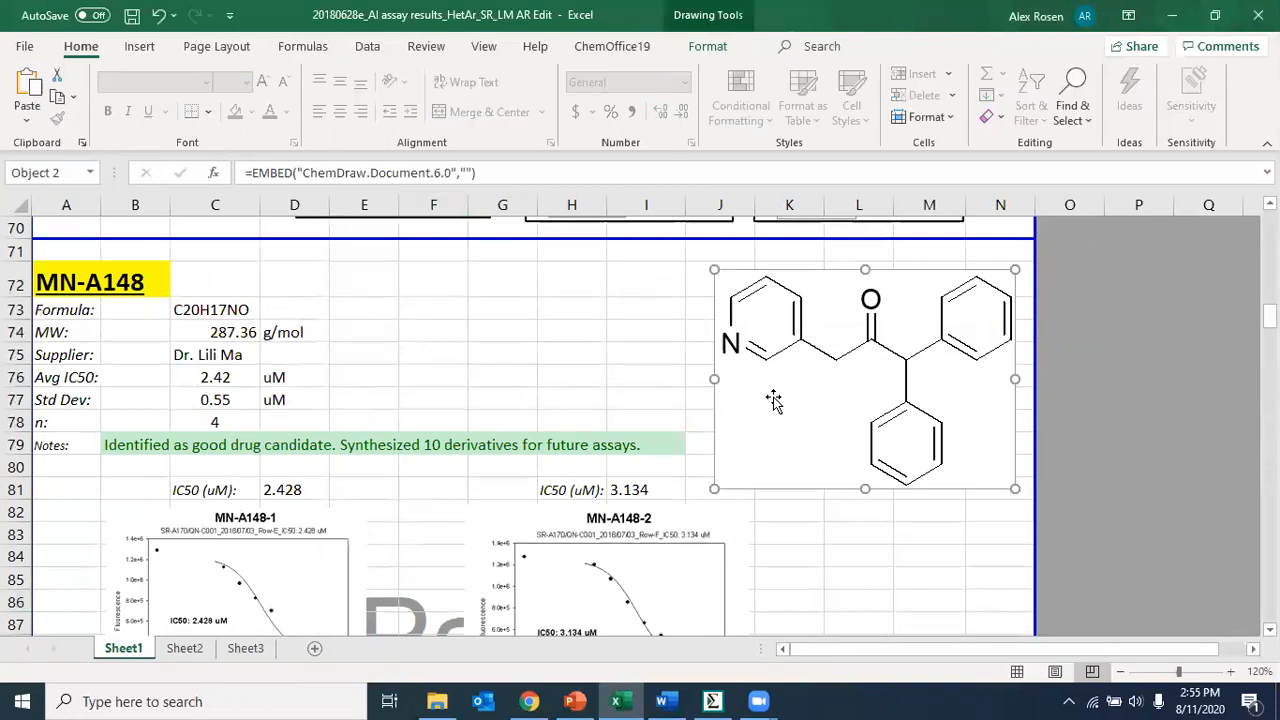
left_click(240, 306)
left_click(240, 335)
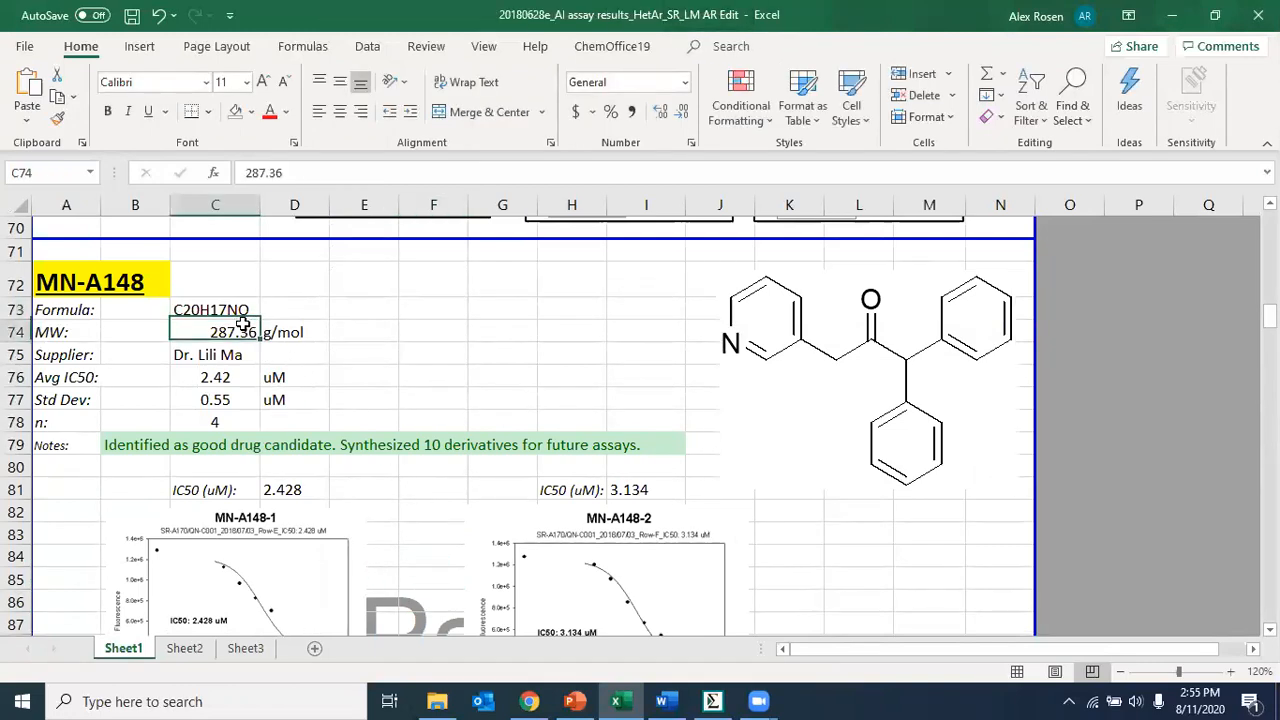
left_click(240, 399)
- Scroll through the worksheet to review the other compounds' IC50 graphs
scroll(420, 385, "down", 2)
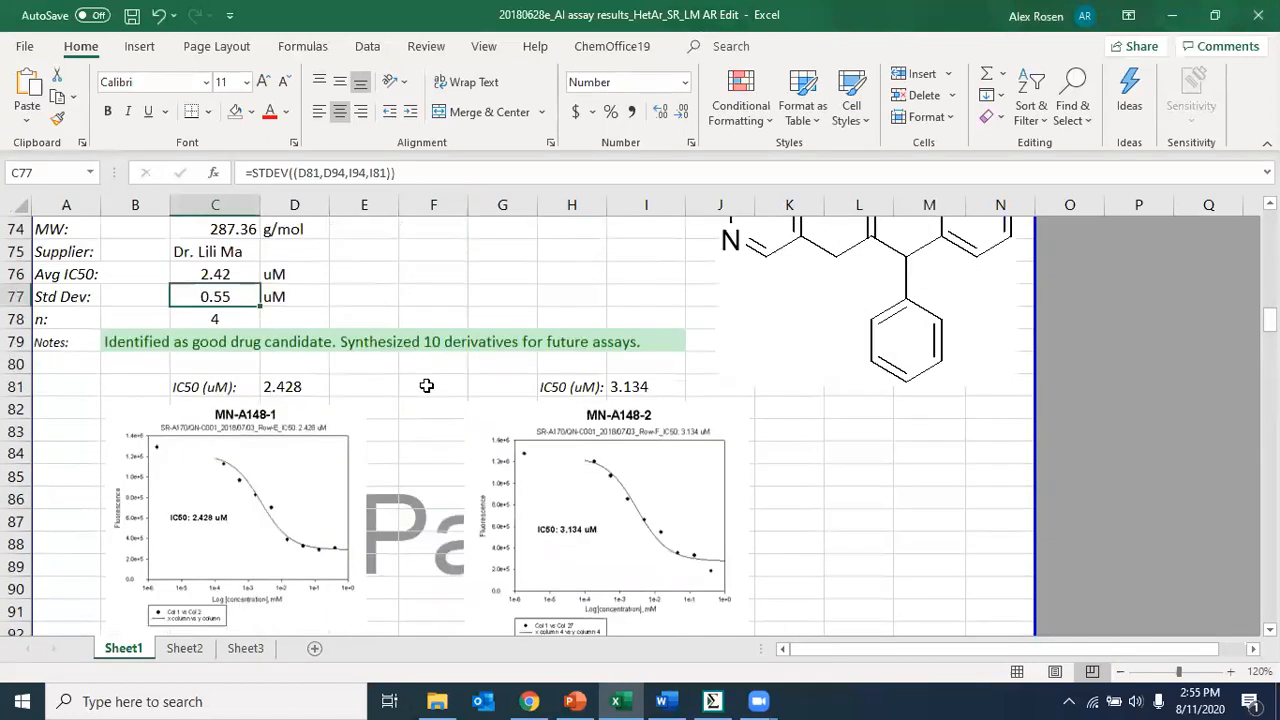
scroll(614, 540, "down", 4)
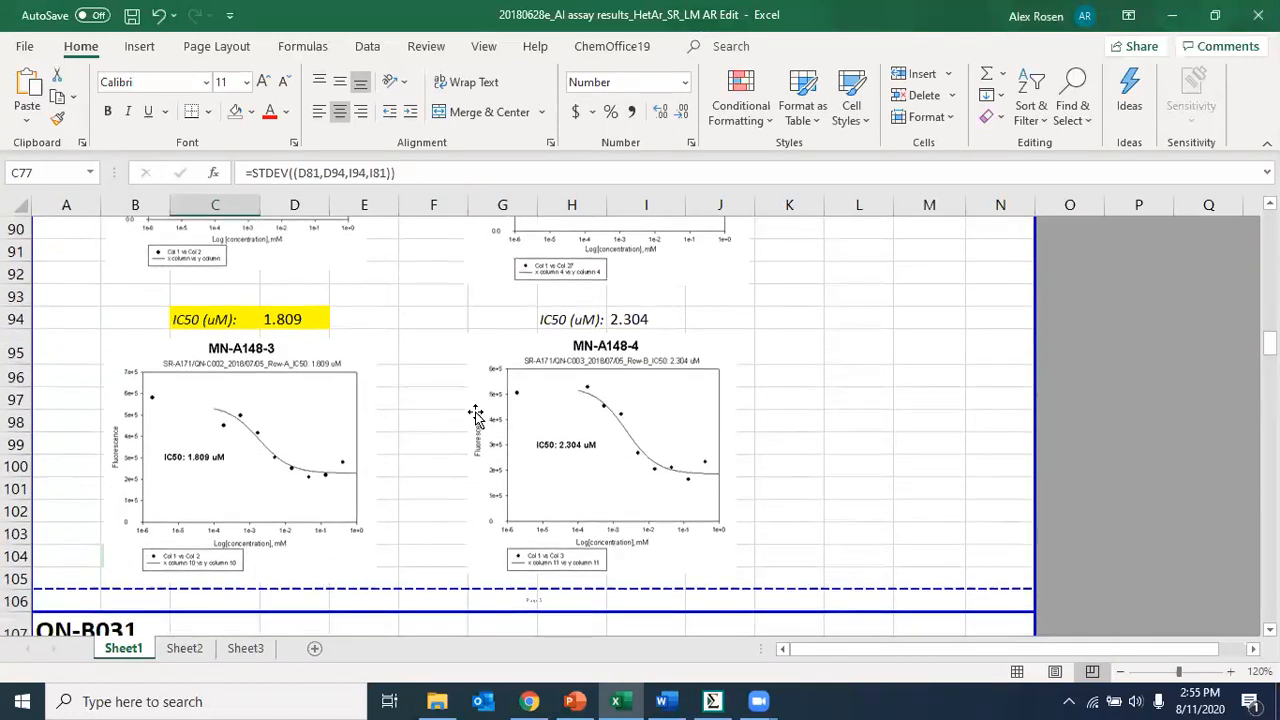
scroll(474, 409, "up", 4)
scroll(476, 414, "up", 1)
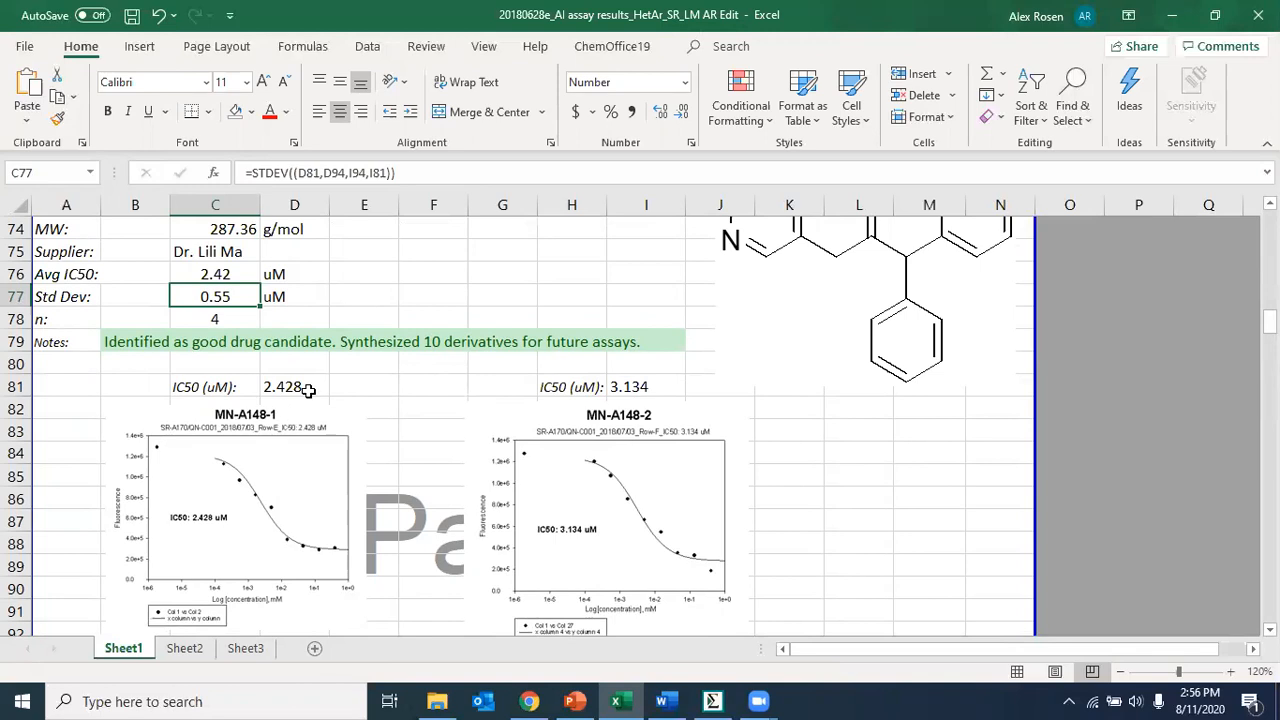
scroll(308, 390, "down", 3)
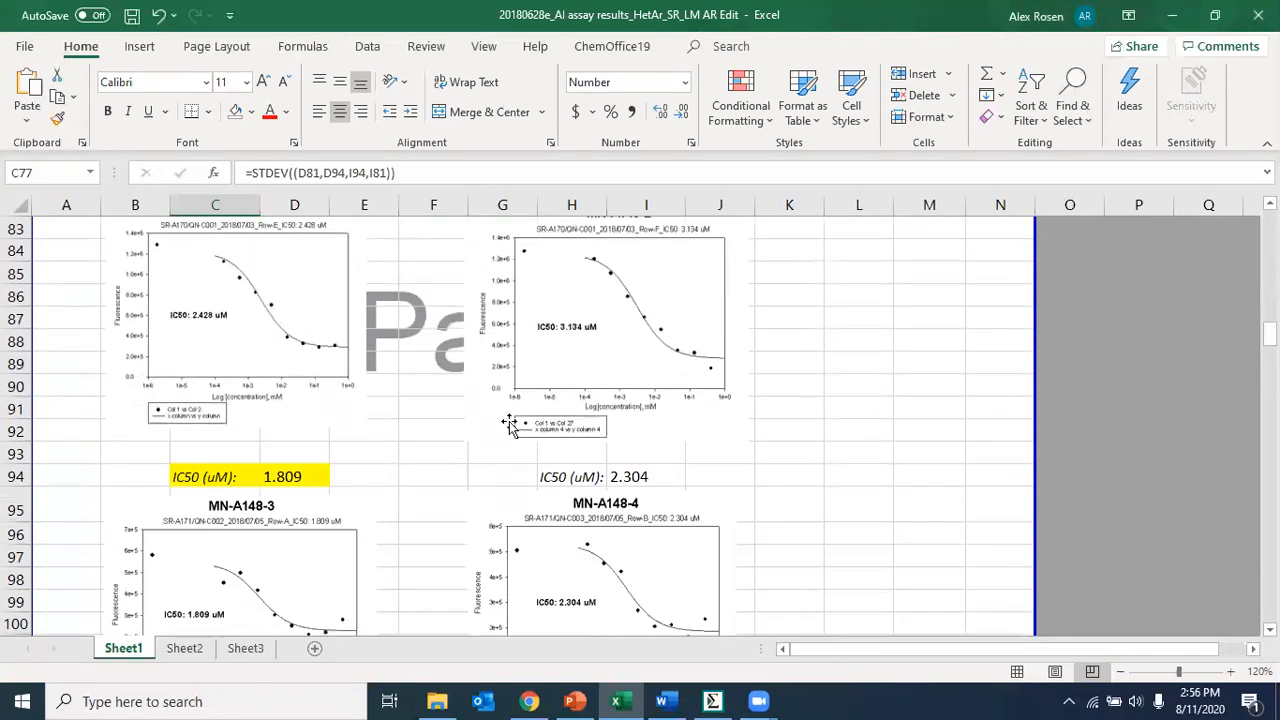
scroll(392, 477, "down", 20)
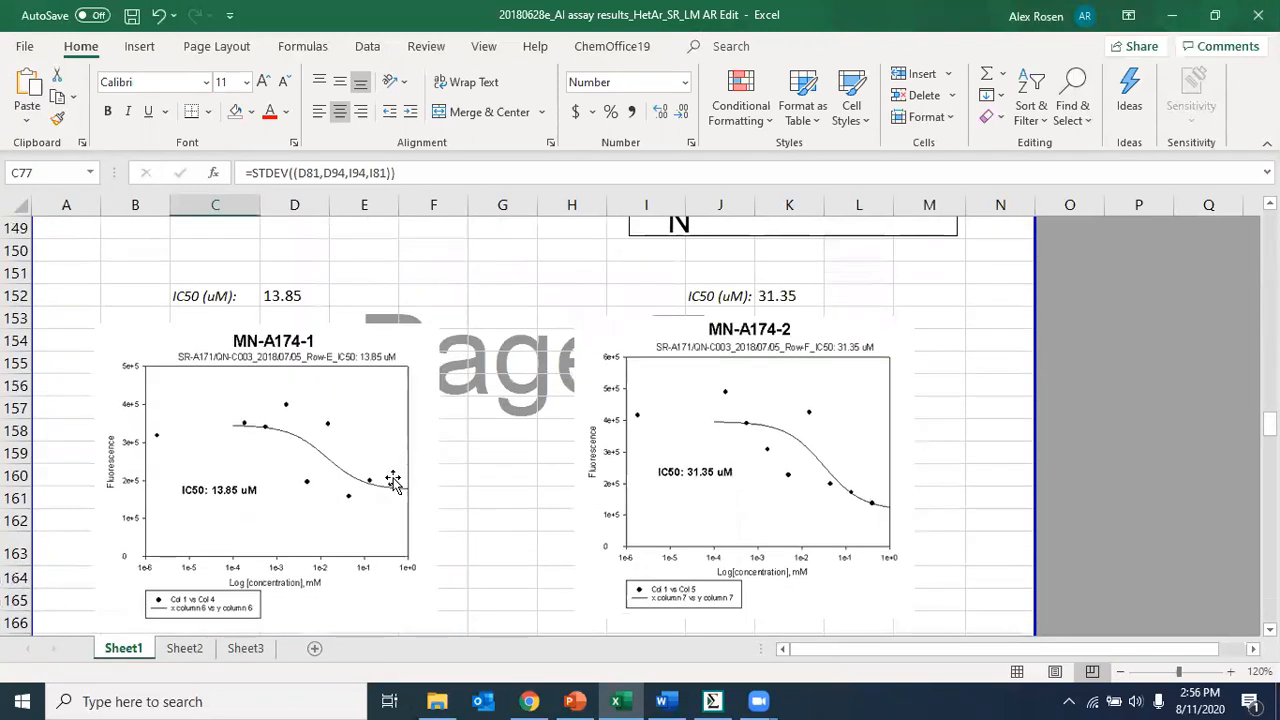
scroll(392, 479, "down", 20)
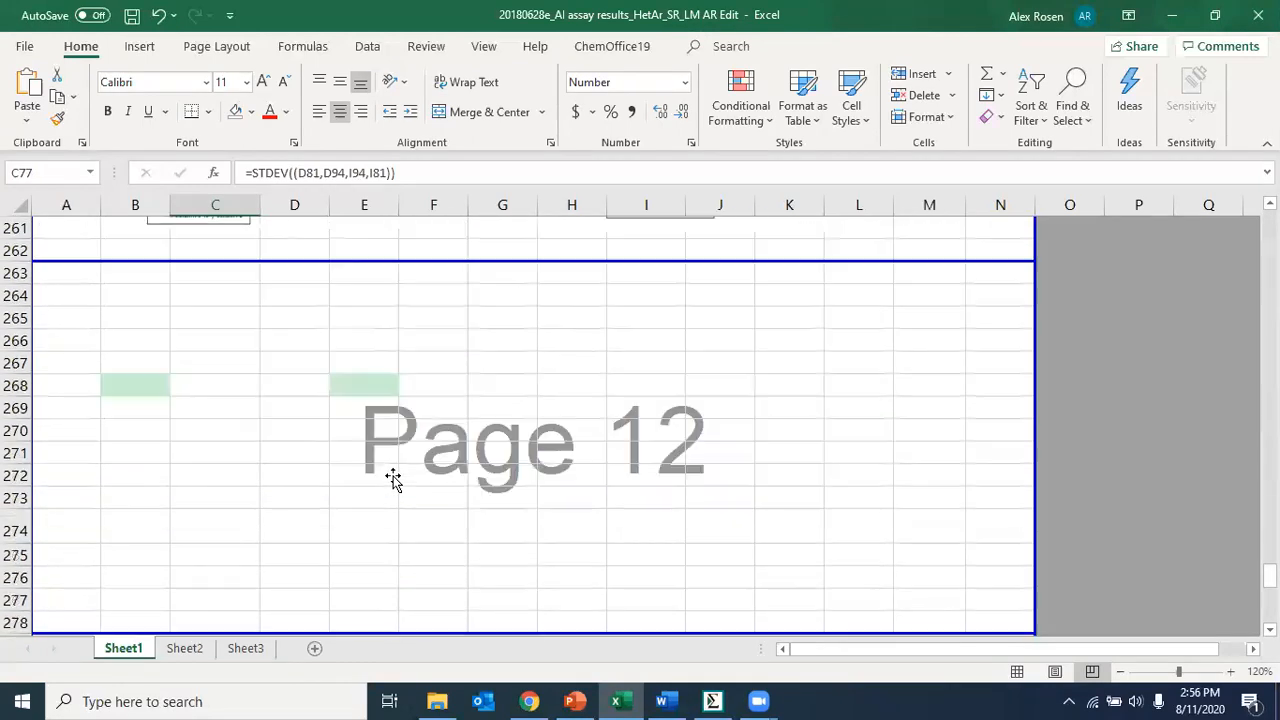
scroll(393, 481, "up", 5)
scroll(394, 483, "down", 4)
scroll(394, 482, "up", 4)
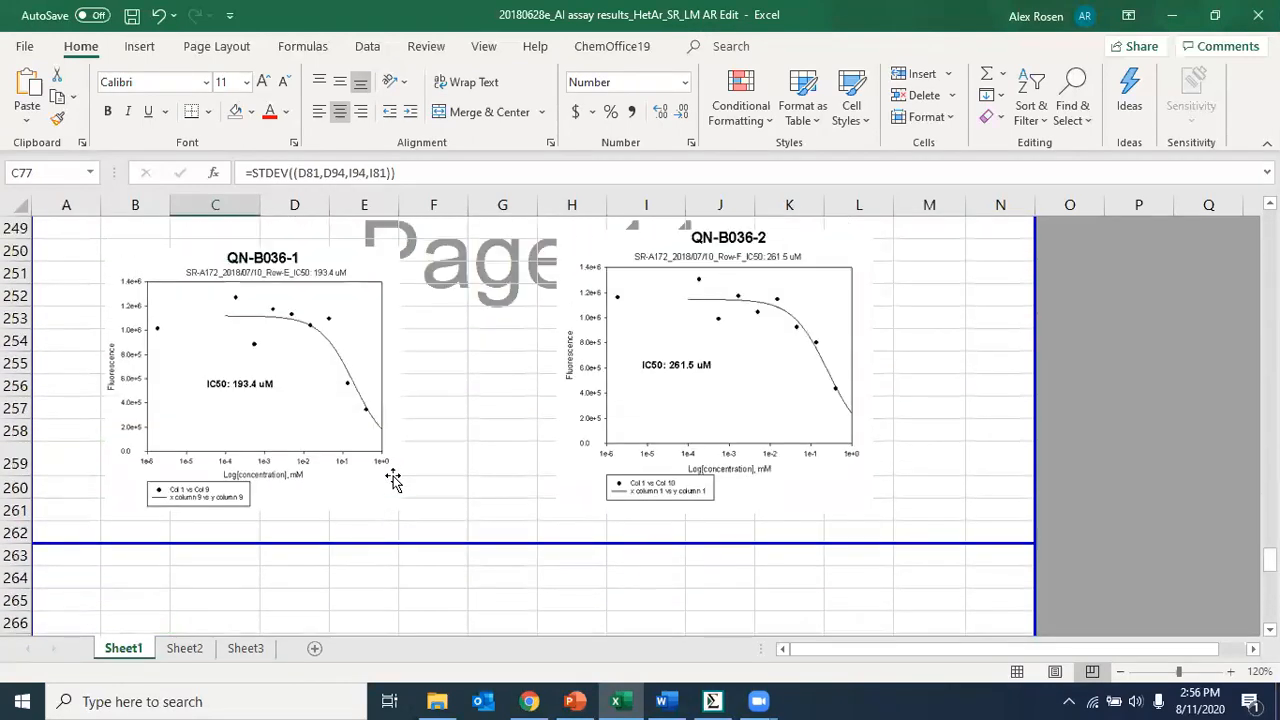
- Return to SigmaPlot and delete the IC50 text label inside the graph
left_click(712, 701)
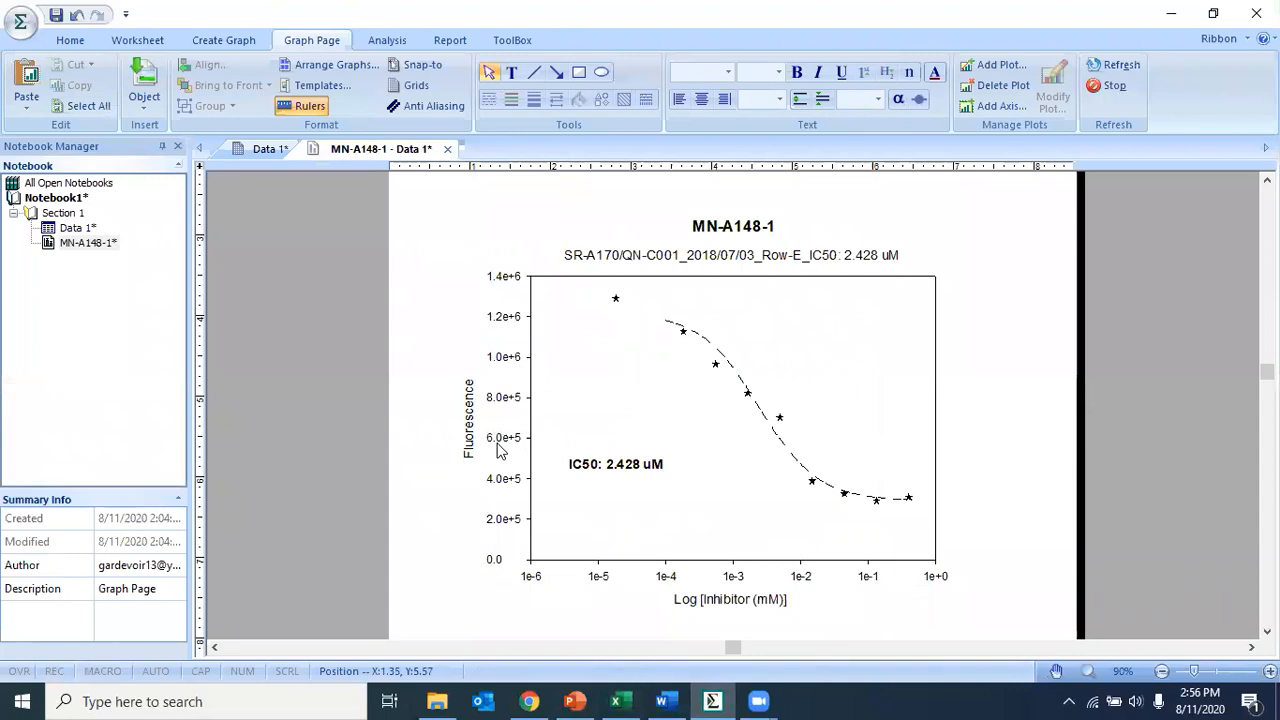
left_click(612, 467)
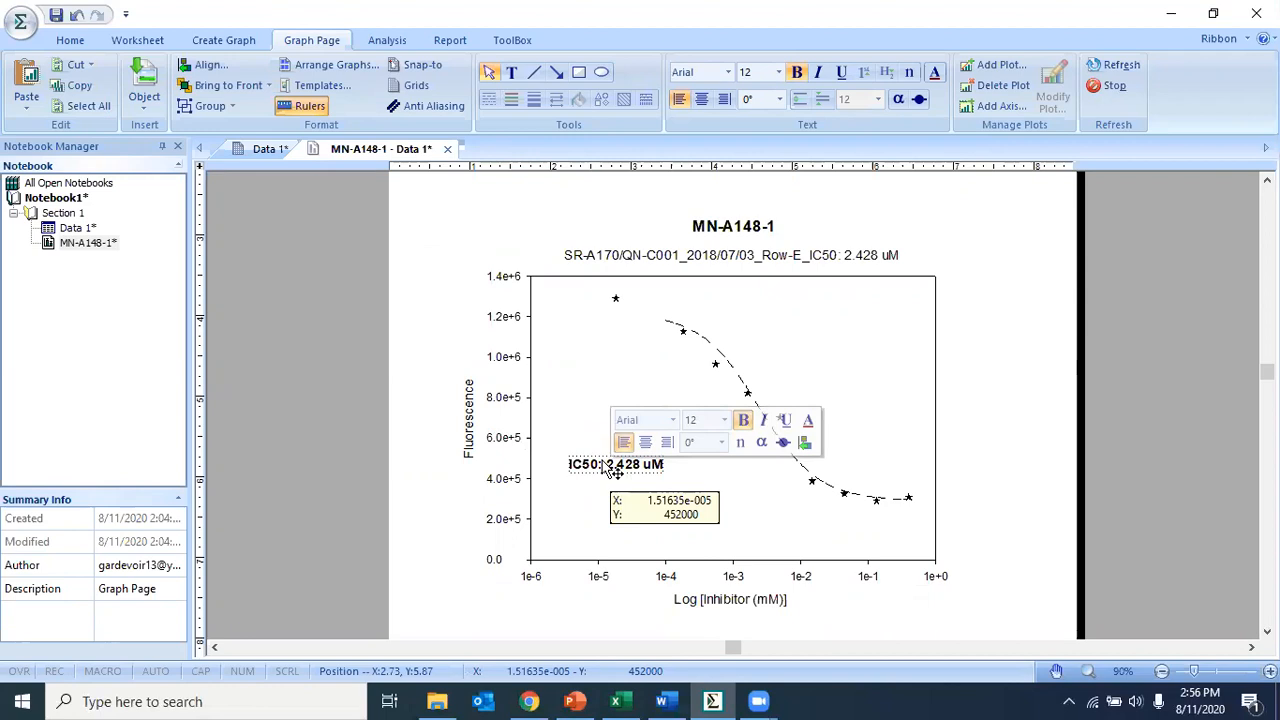
key("Delete")
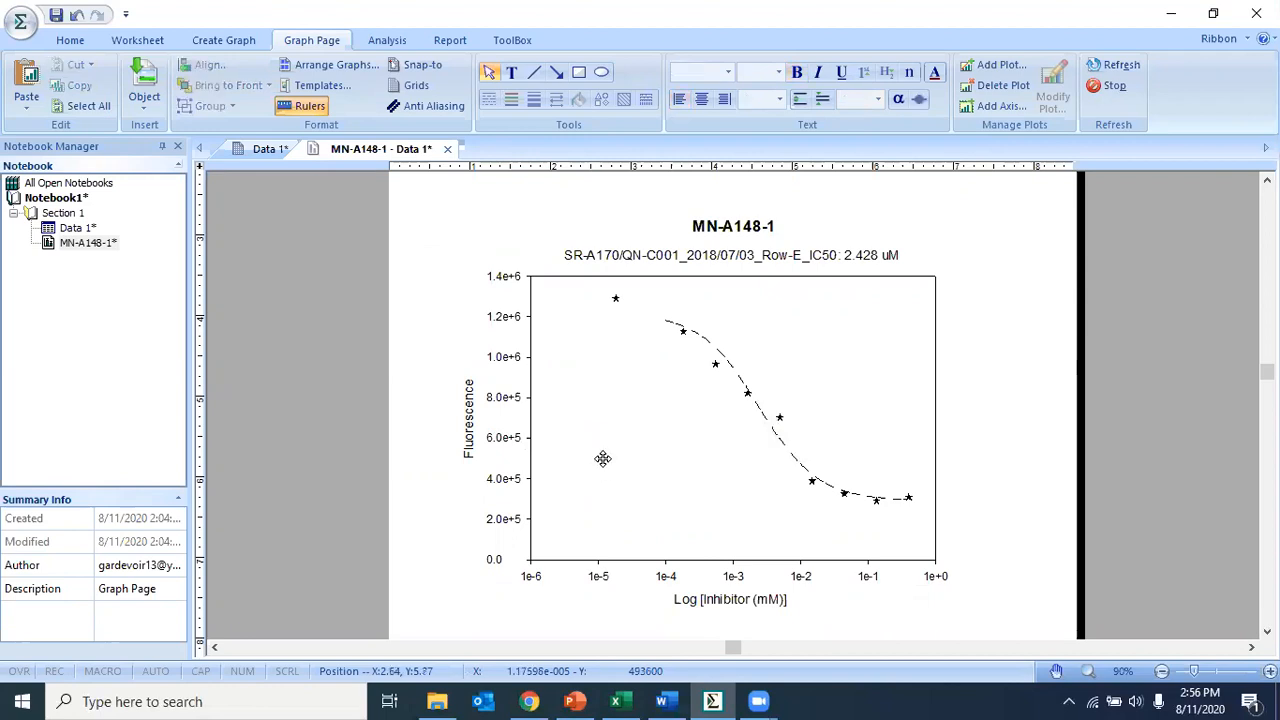
- Move the legend box upward, closer to the x-axis title below the graph
left_click(604, 467)
scroll(557, 634, "down", 3)
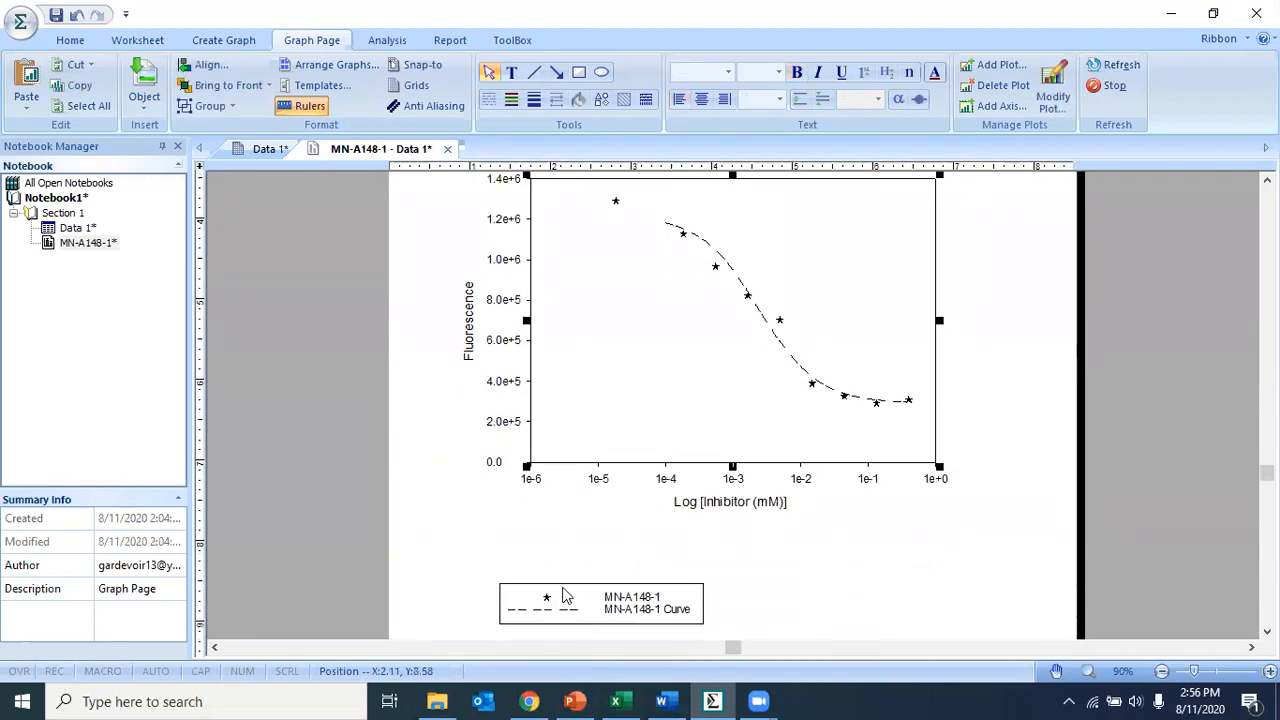
left_click(566, 600)
left_click_drag(567, 598, 564, 544)
left_click(808, 590)
scroll(806, 581, "up", 2)
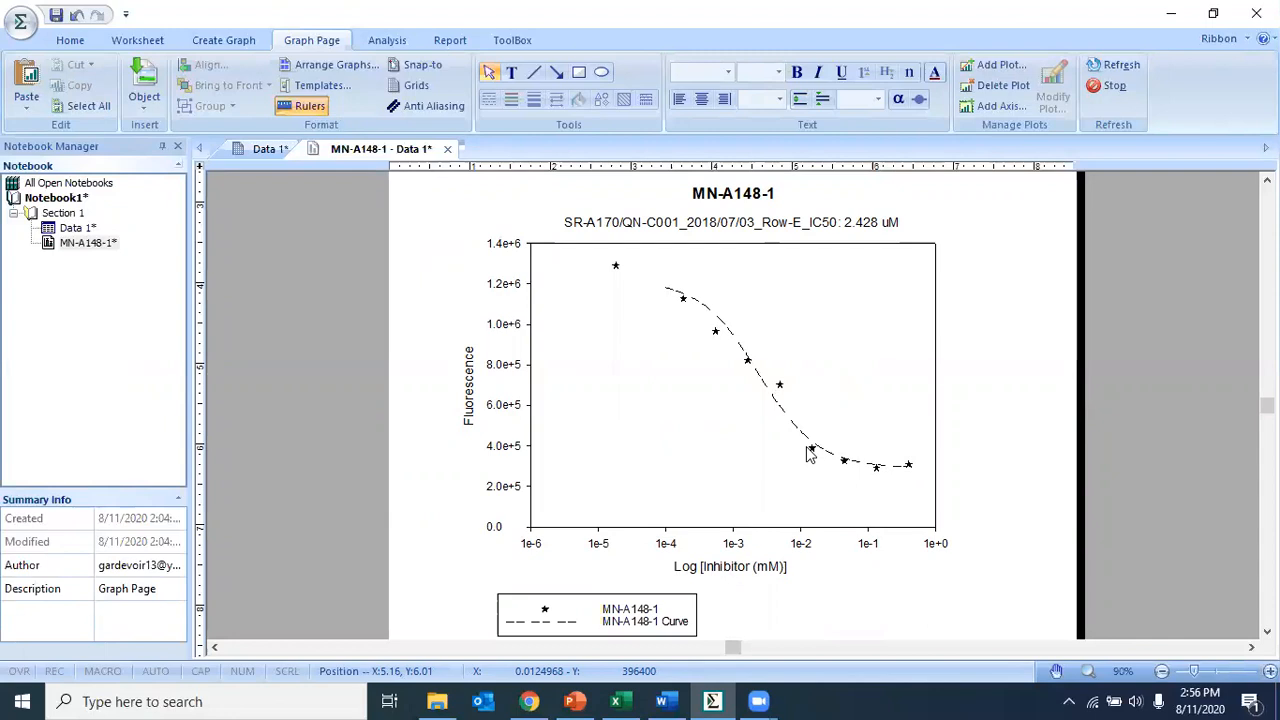
- Open the graph properties for the data point symbols of Plot 1
mouse_move(718, 336)
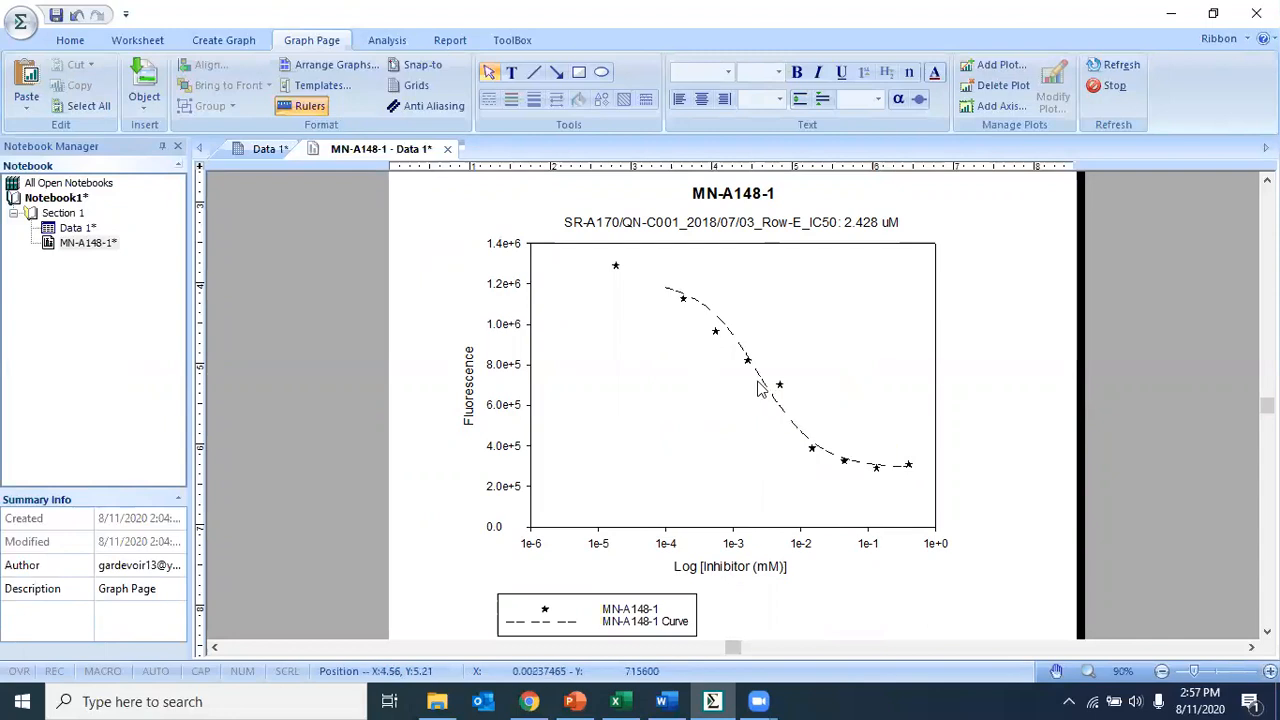
mouse_move(617, 270)
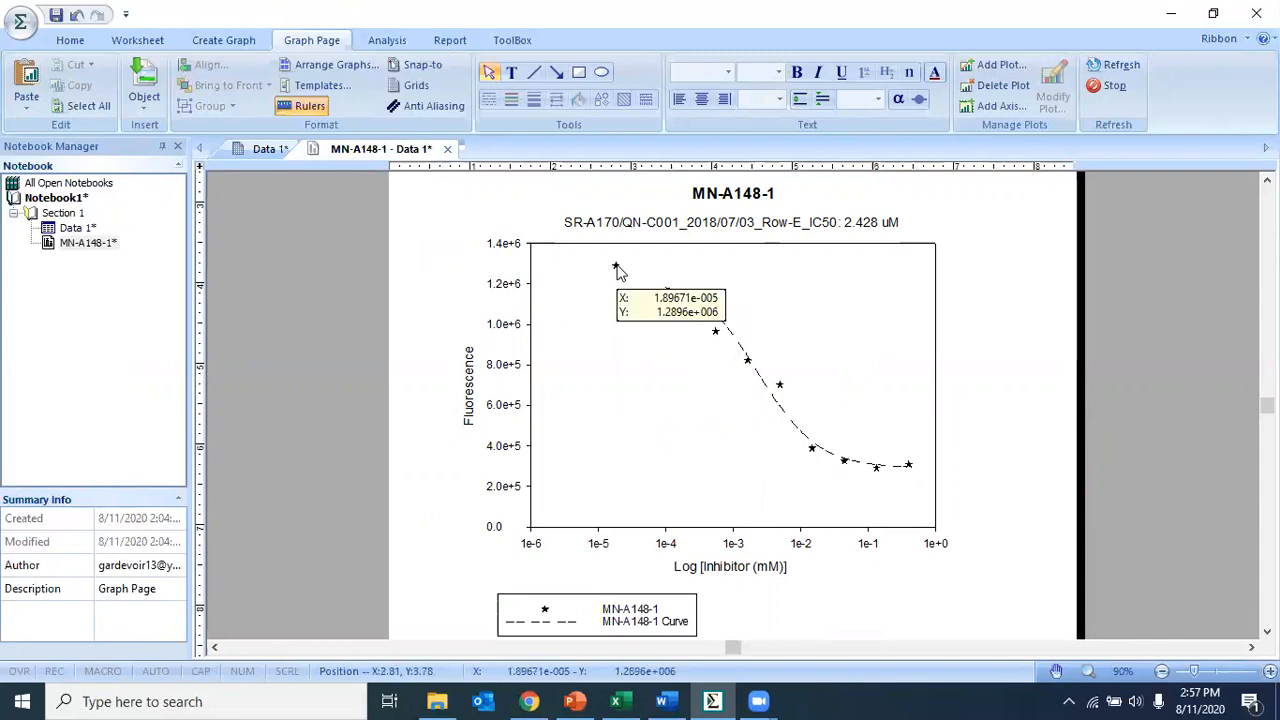
double_click(716, 332)
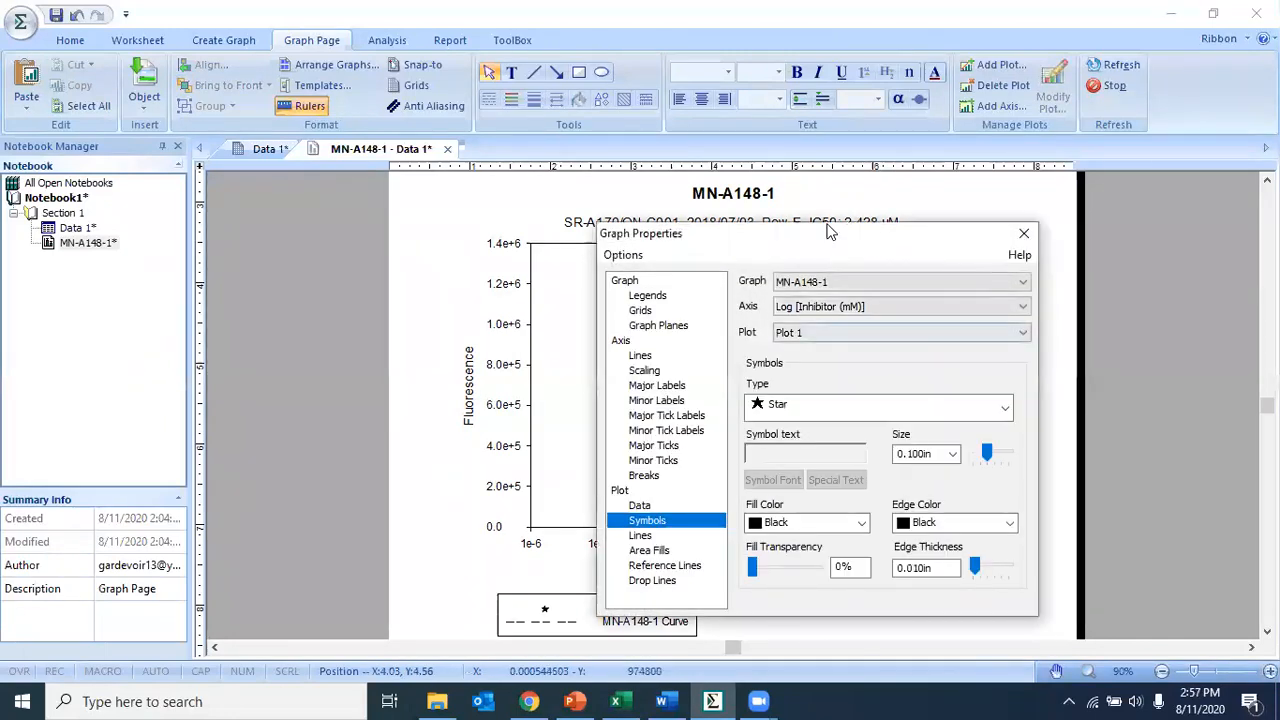
- Change the Plot 1 data point symbol type from Star to Circle
left_click_drag(827, 236, 748, 217)
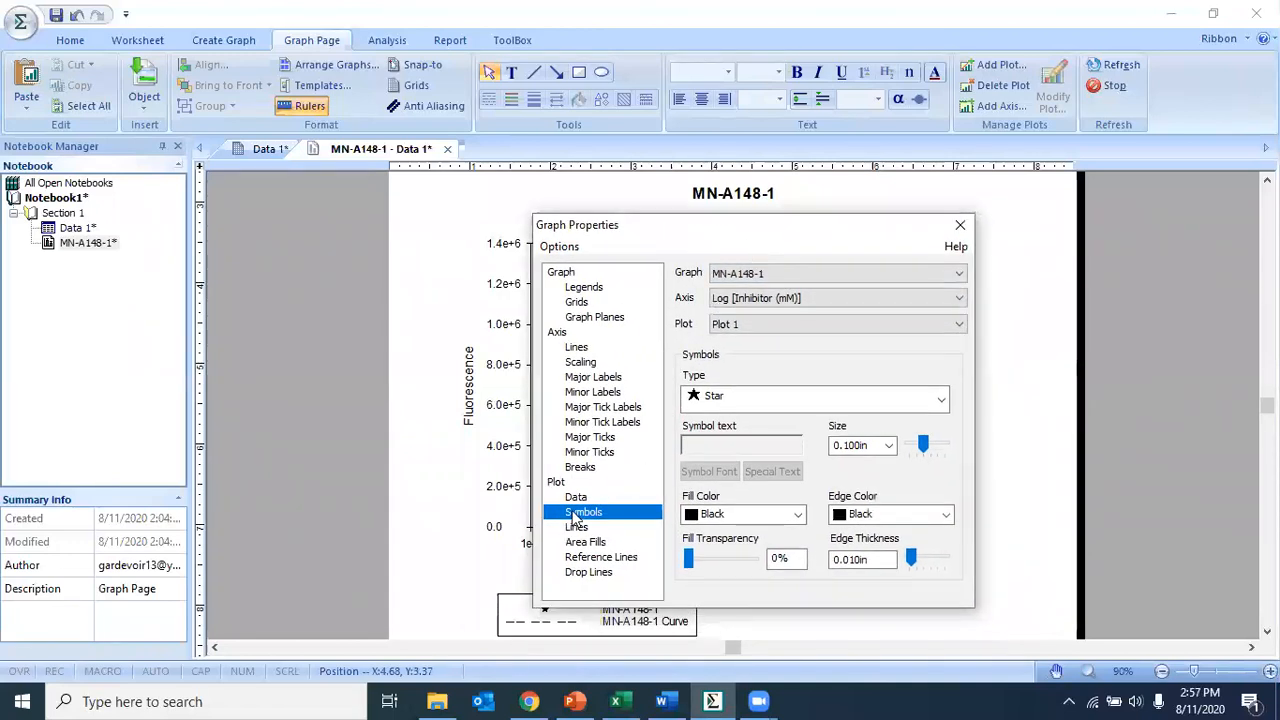
left_click(823, 400)
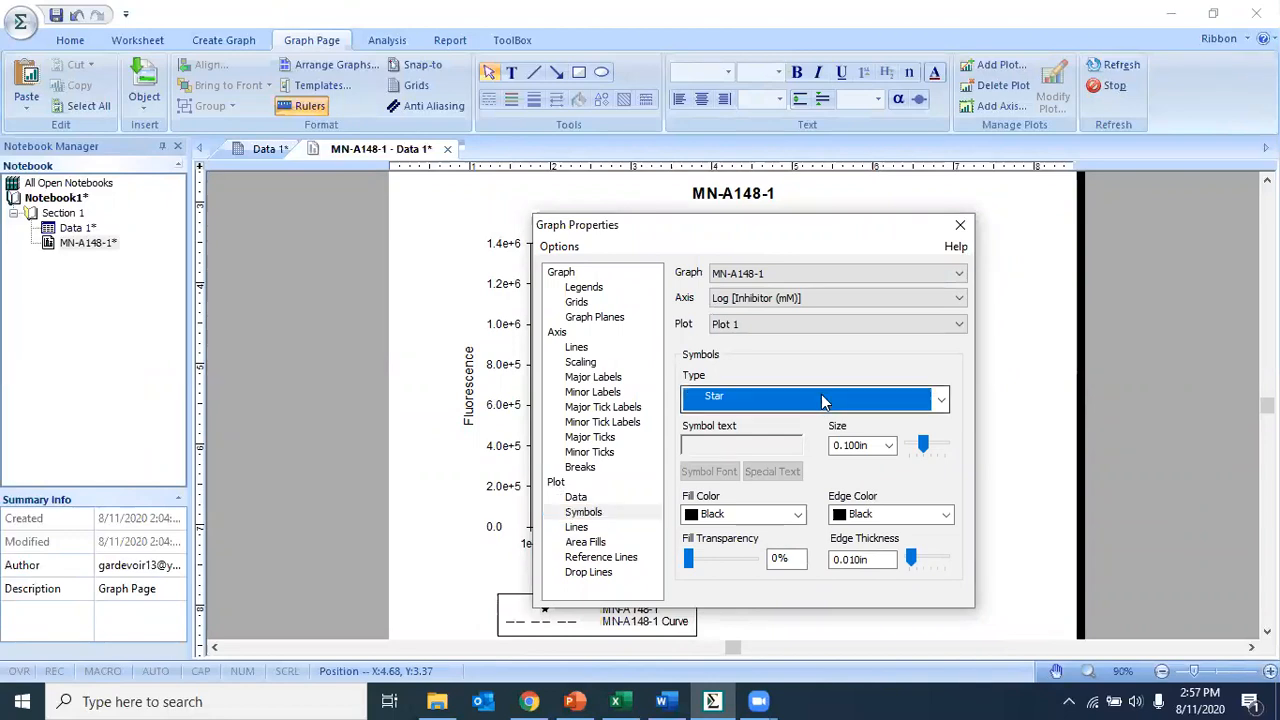
left_click(823, 398)
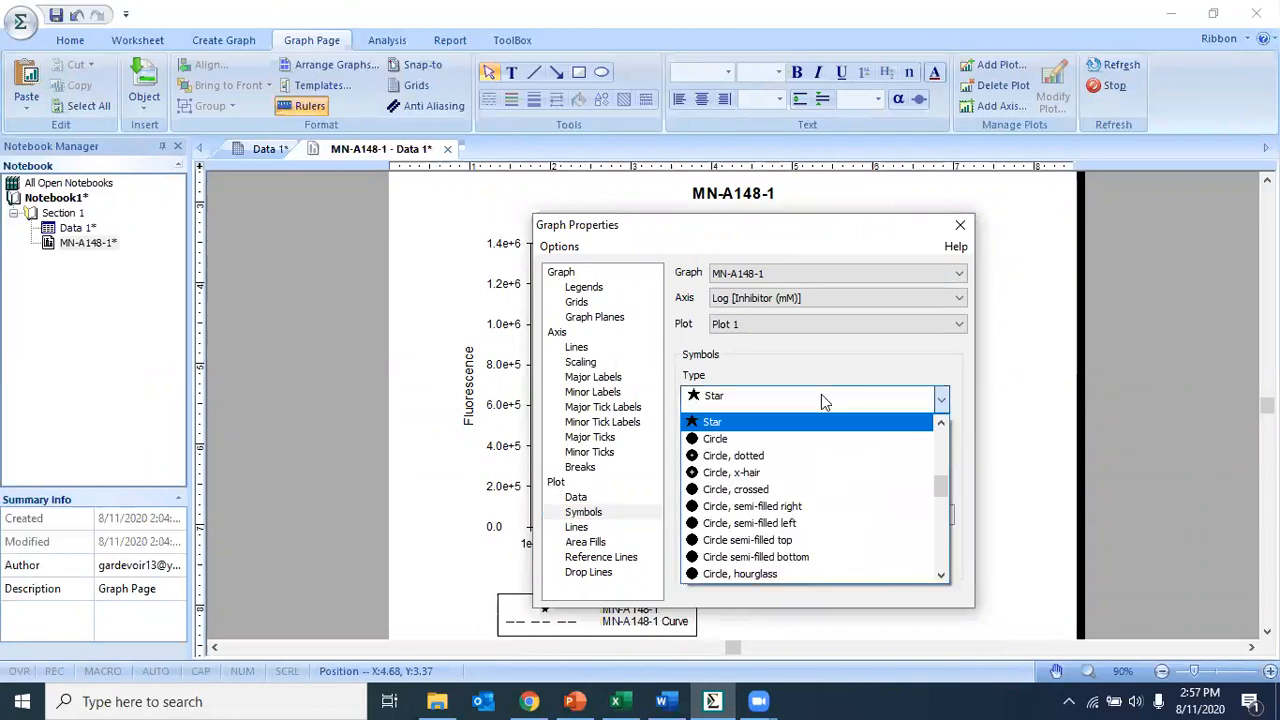
left_click(789, 440)
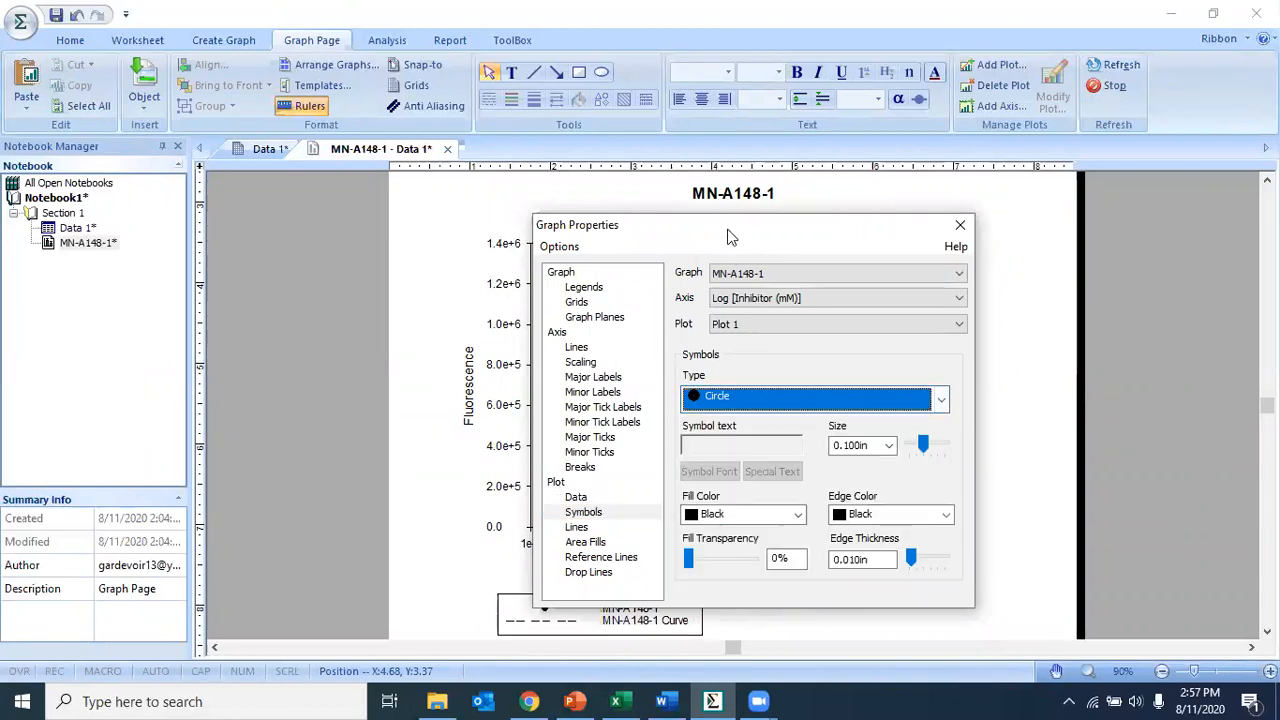
- Set the Plot 1 symbol type back to Star and close the graph properties
left_click_drag(728, 236, 711, 252)
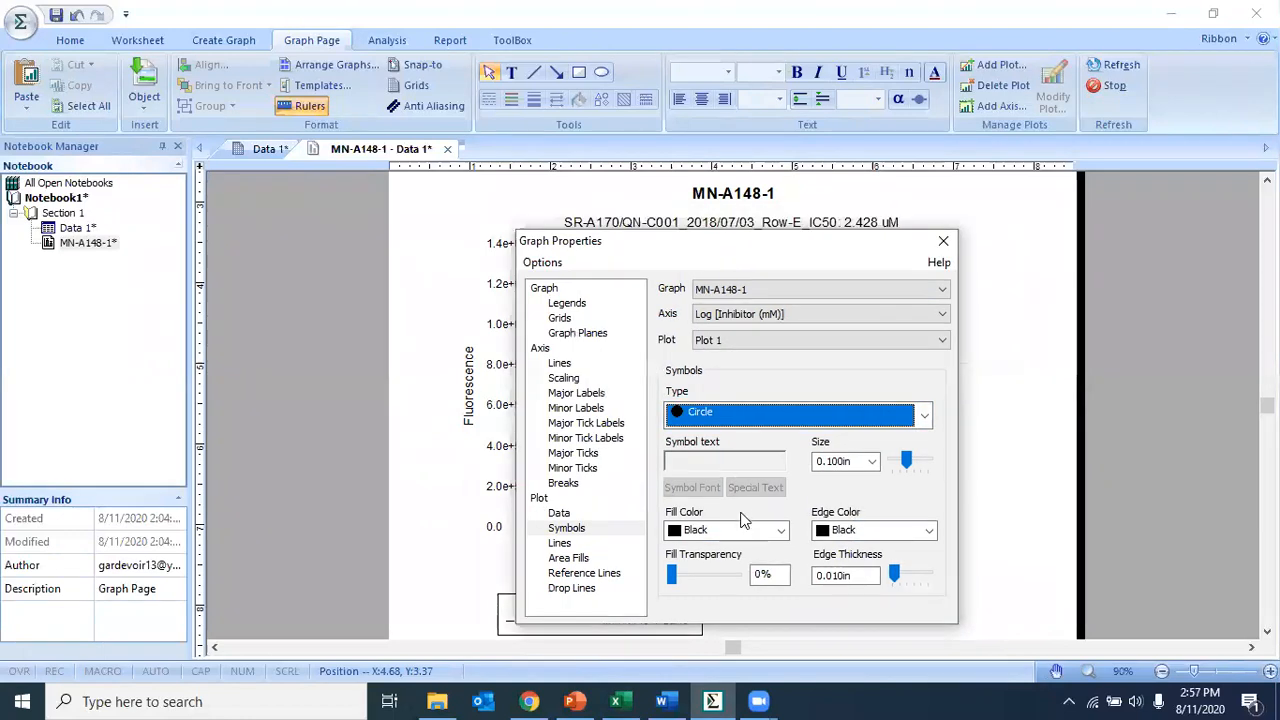
left_click(728, 412)
scroll(729, 457, "up", 1)
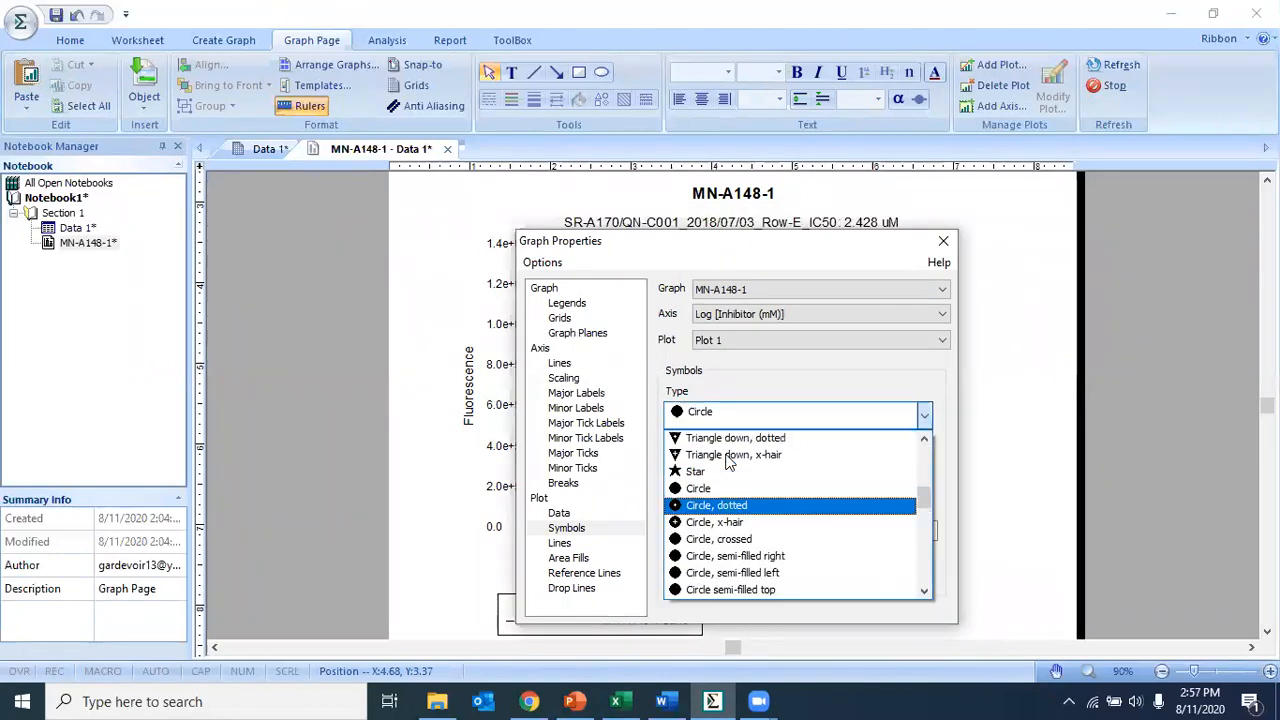
left_click(703, 474)
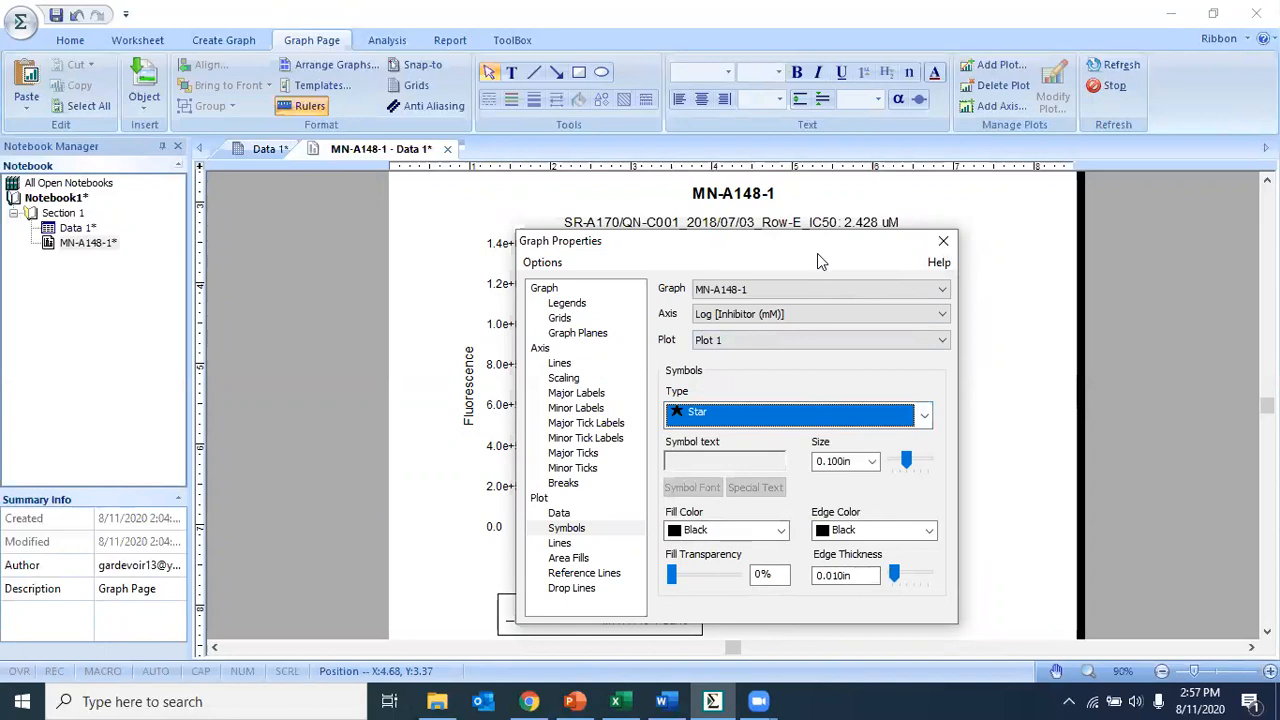
left_click_drag(817, 253, 908, 286)
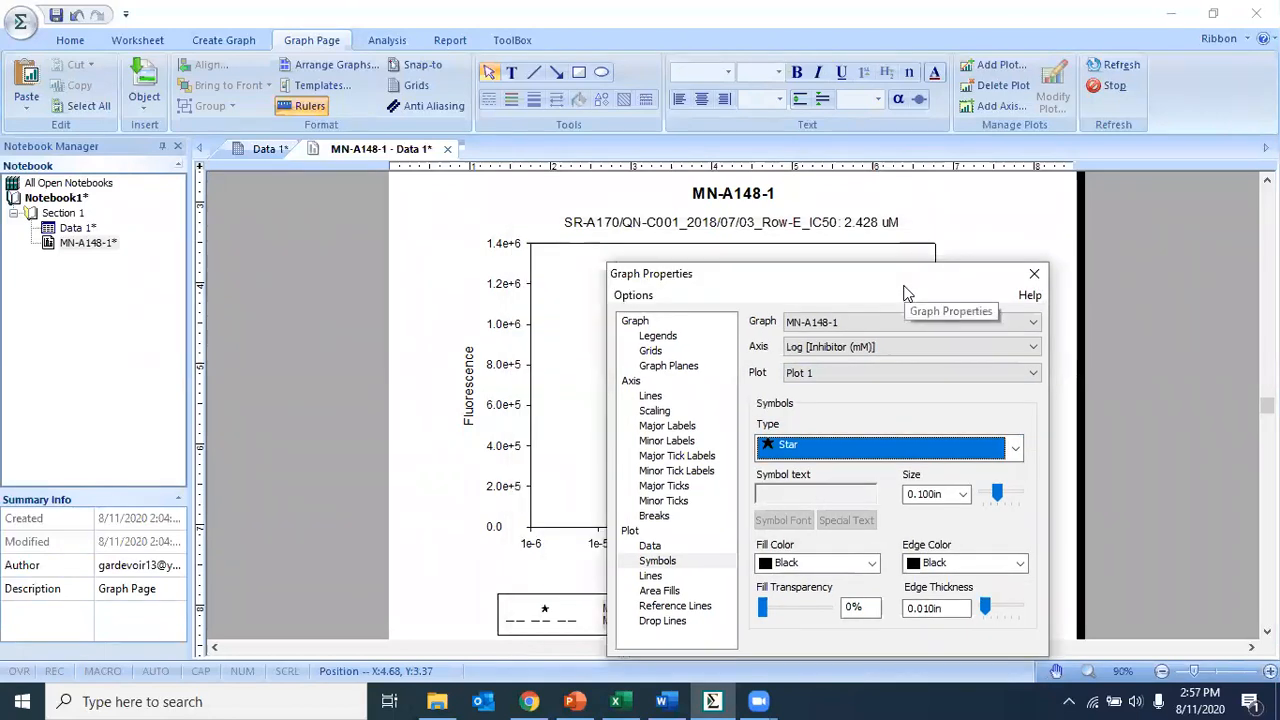
left_click(1034, 274)
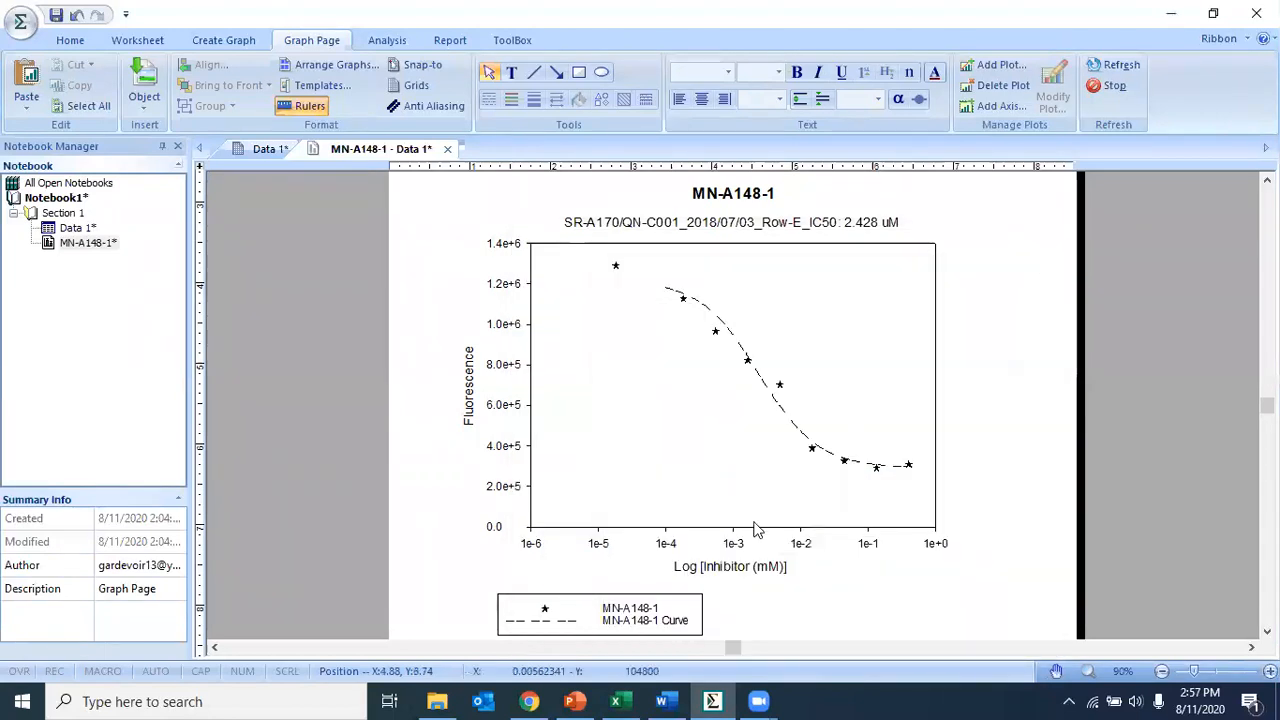
- Open the regression curve's line properties and browse the available line types without changing them
double_click(736, 345)
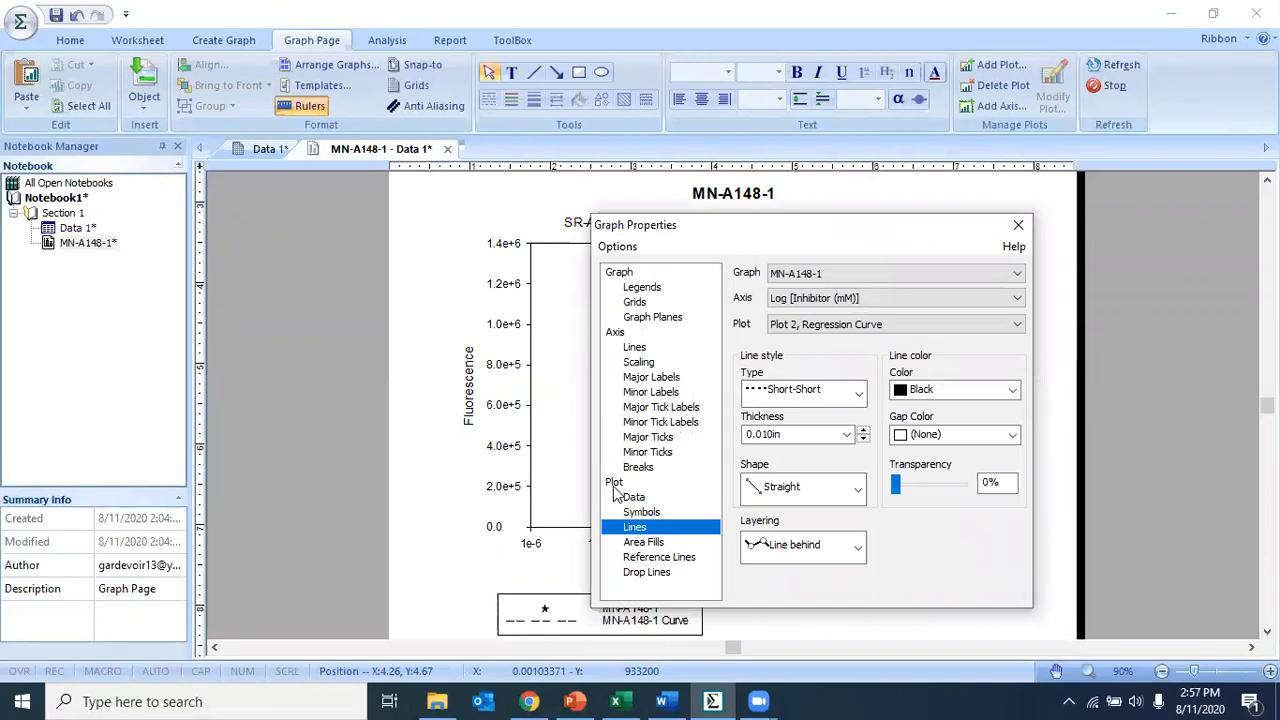
left_click(857, 393)
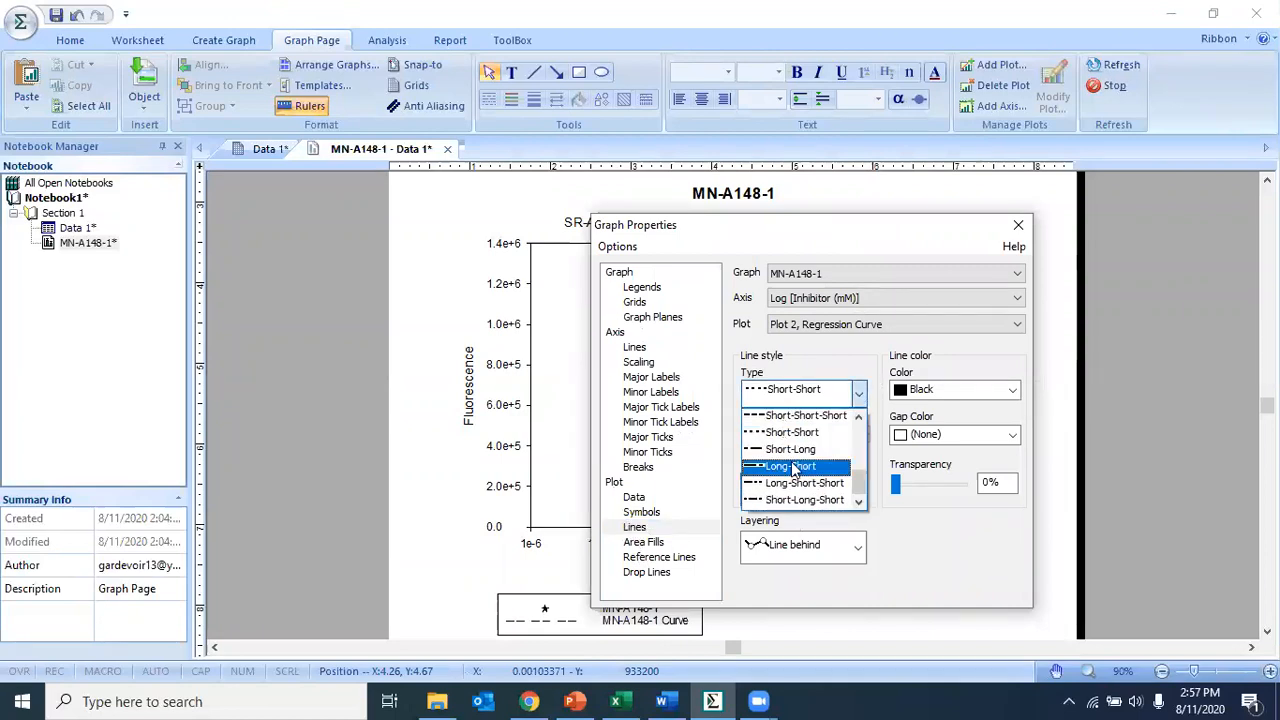
scroll(793, 470, "up", 3)
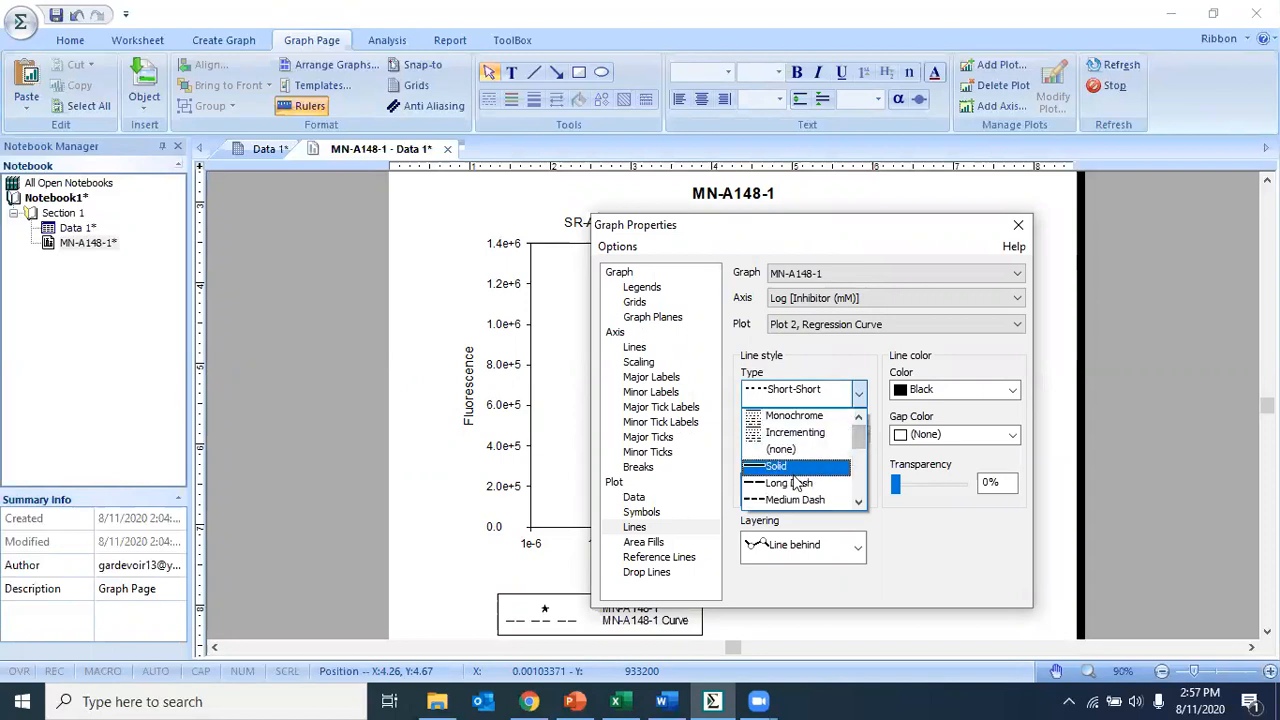
scroll(862, 440, "down", 4)
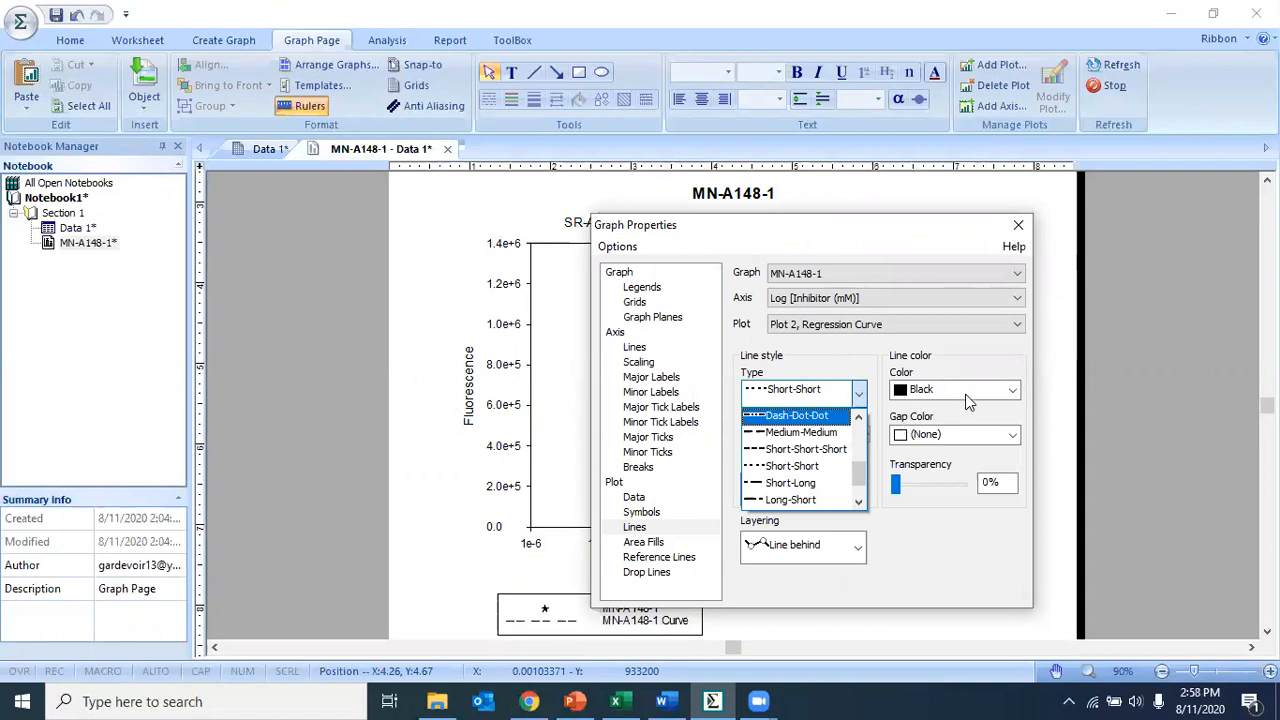
left_click(1020, 229)
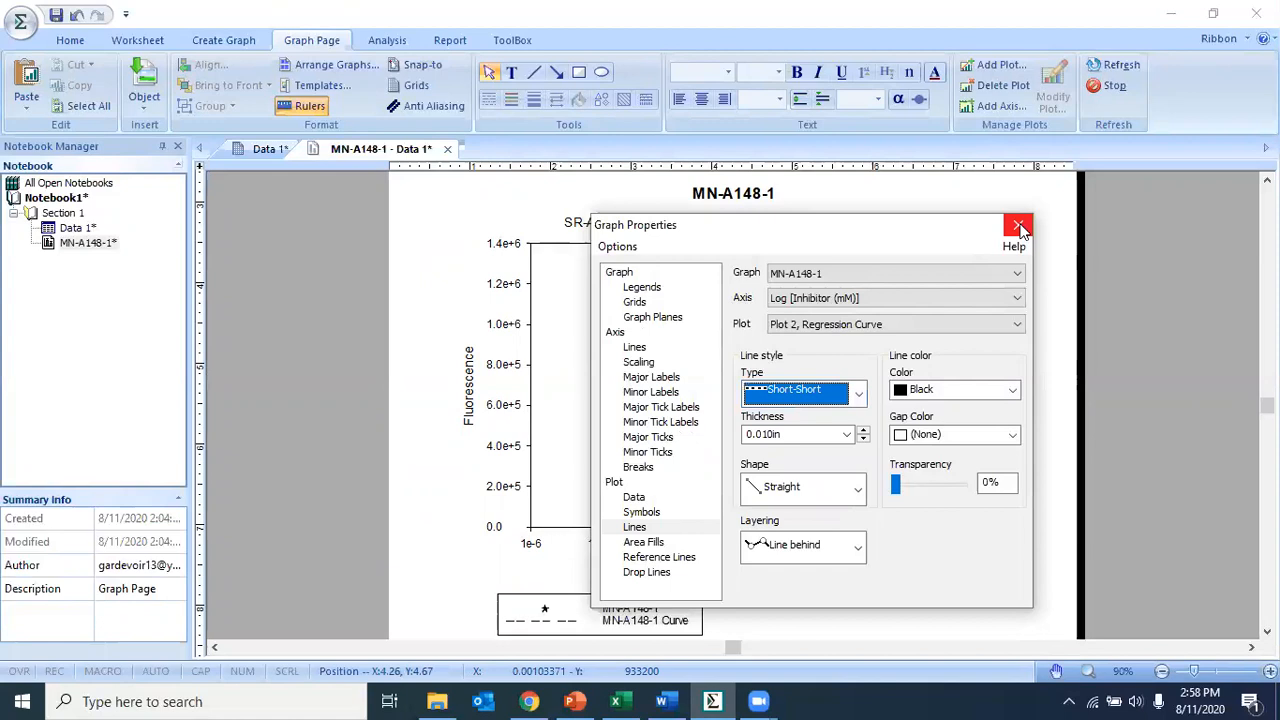
left_click(1022, 230)
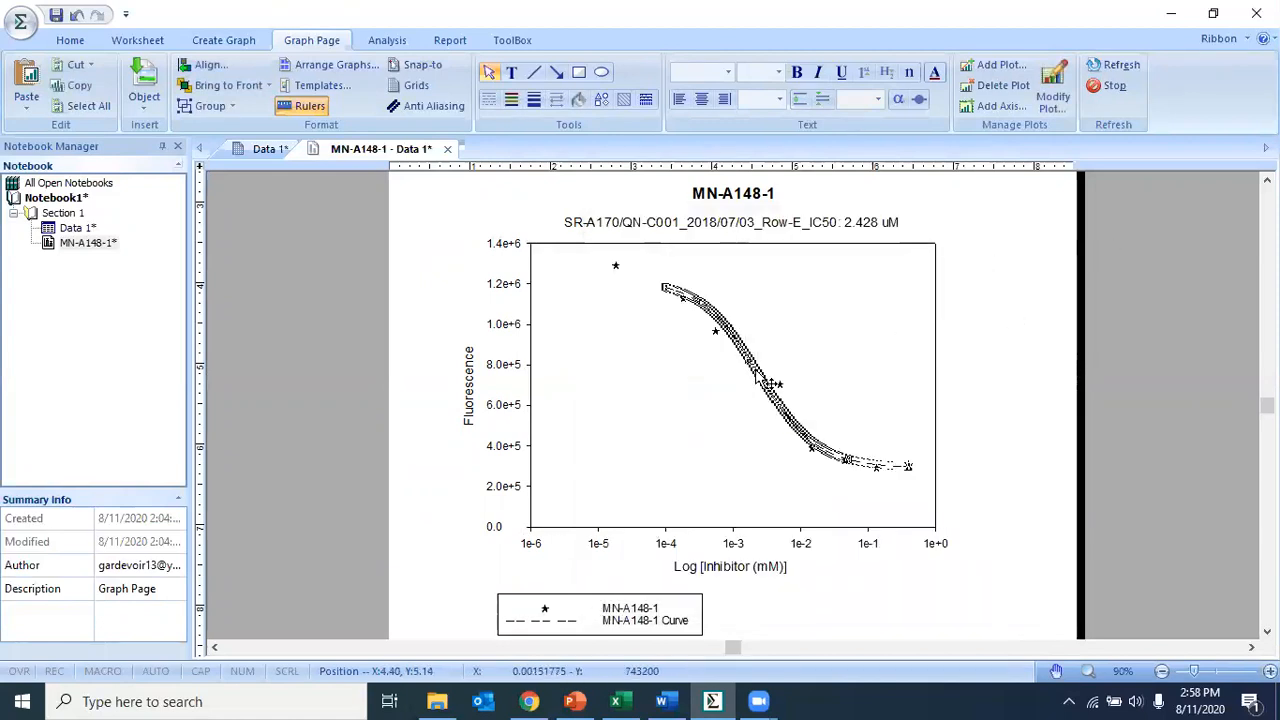
- Hide the MN-A148-1 Curve entry in the graph legend so only the data symbol entry remains
scroll(854, 540, "down", 1)
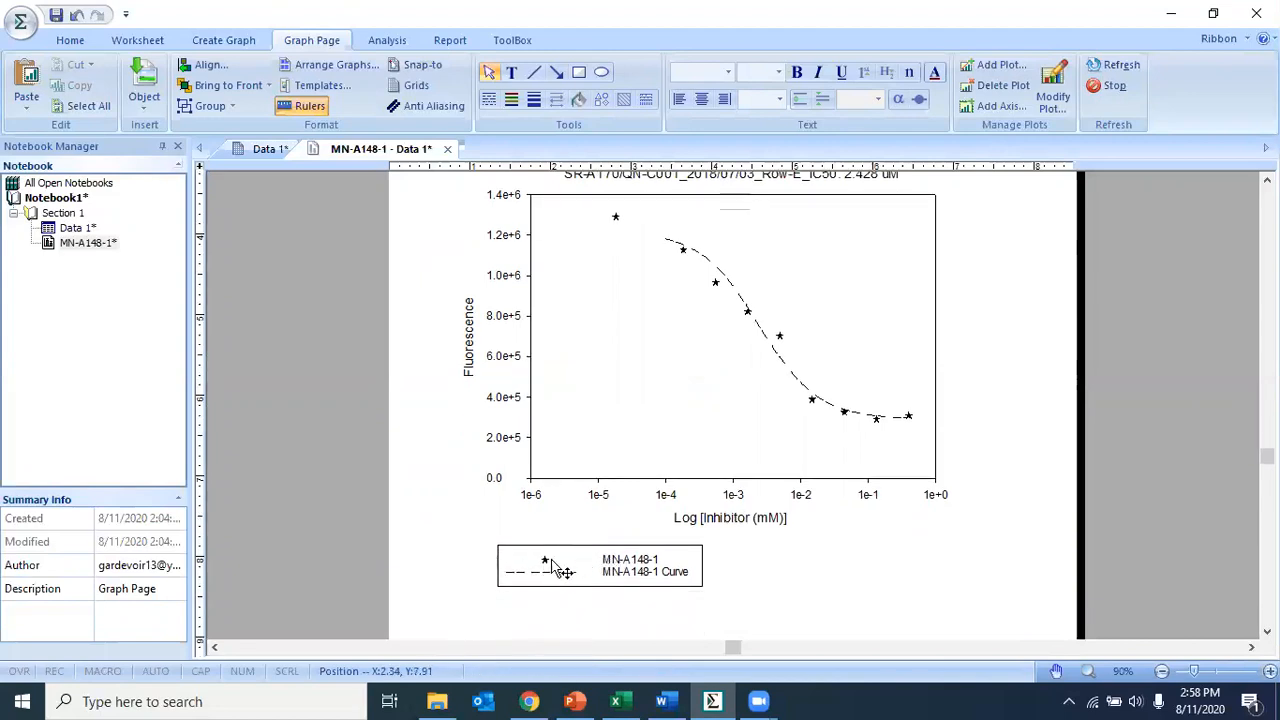
left_click(645, 566)
left_click(748, 598)
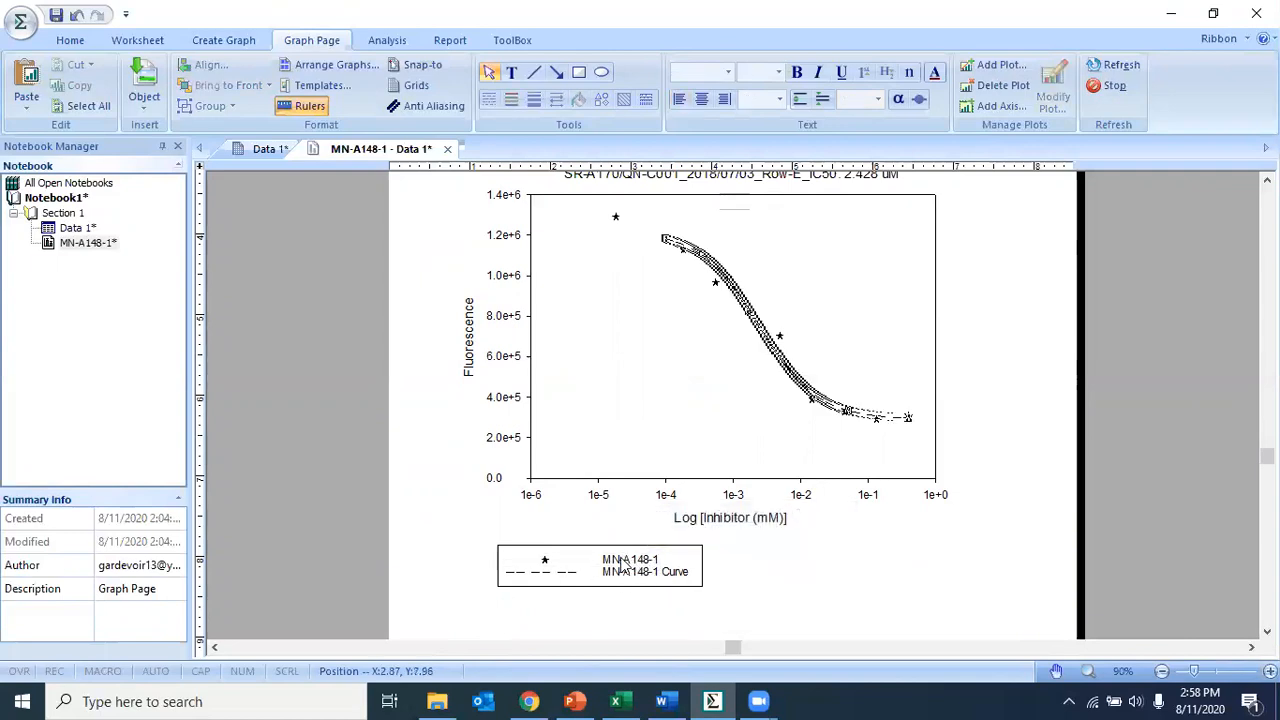
double_click(650, 580)
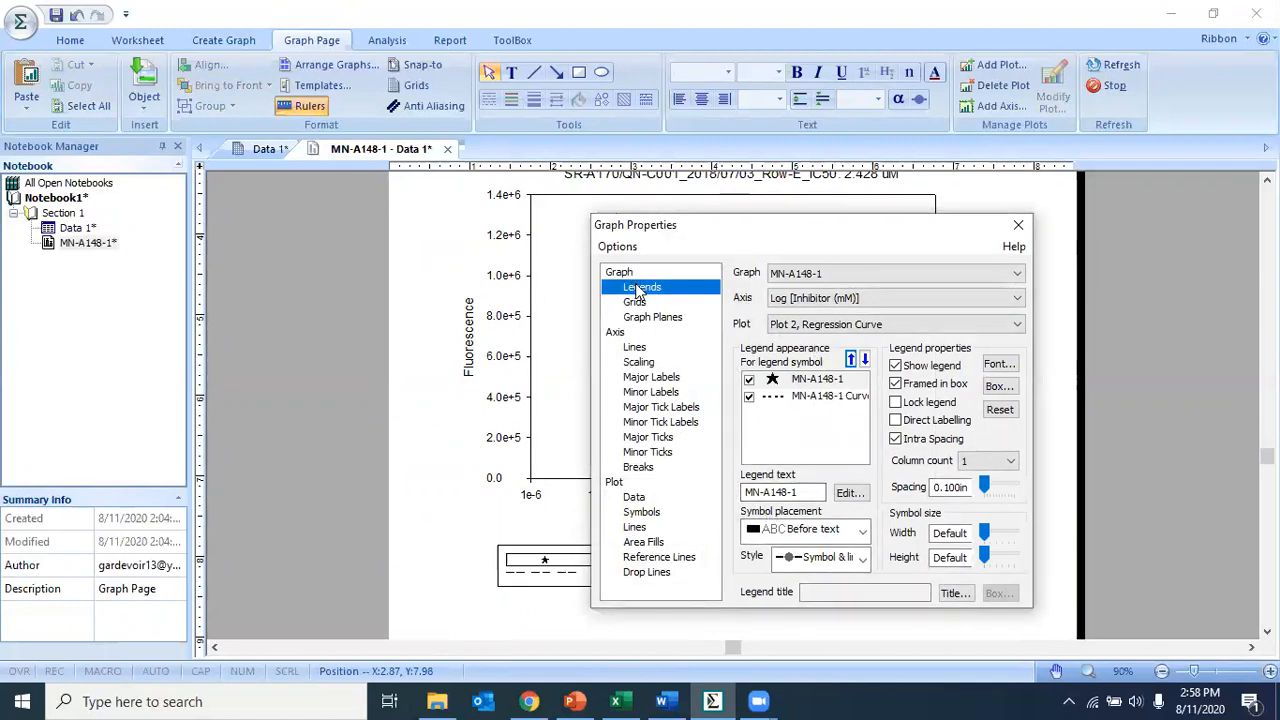
left_click(750, 398)
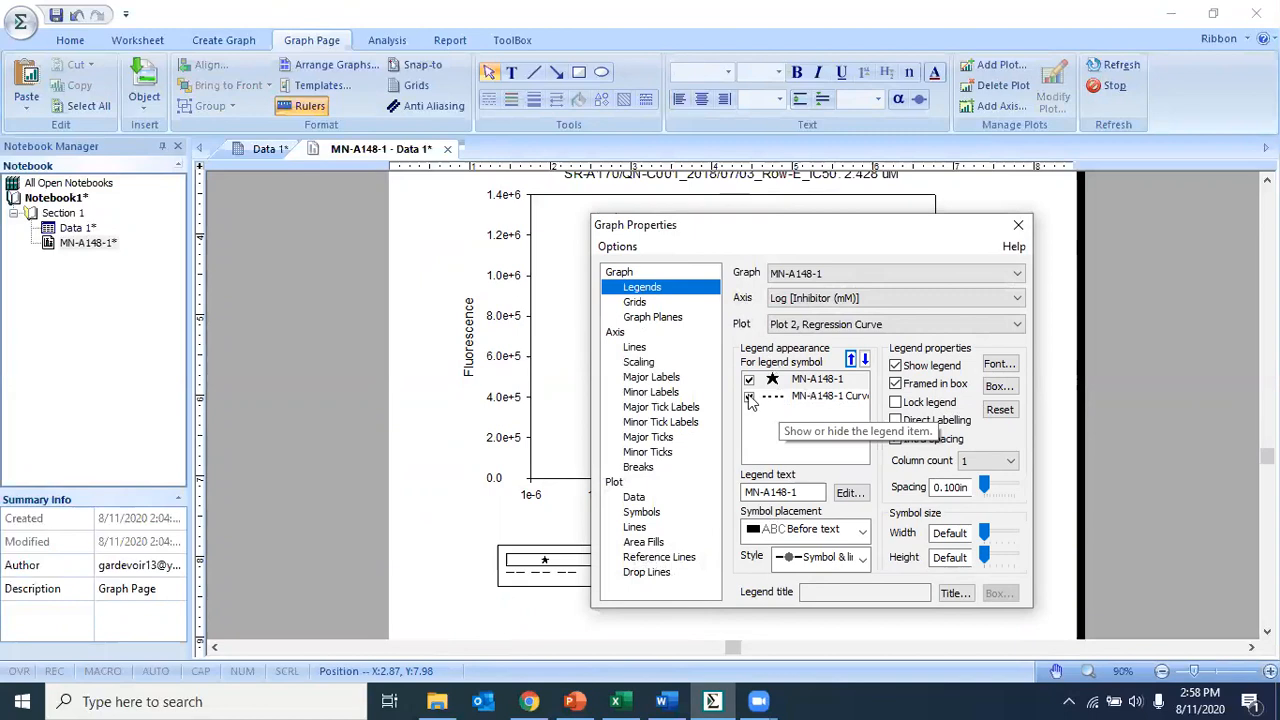
left_click(750, 398)
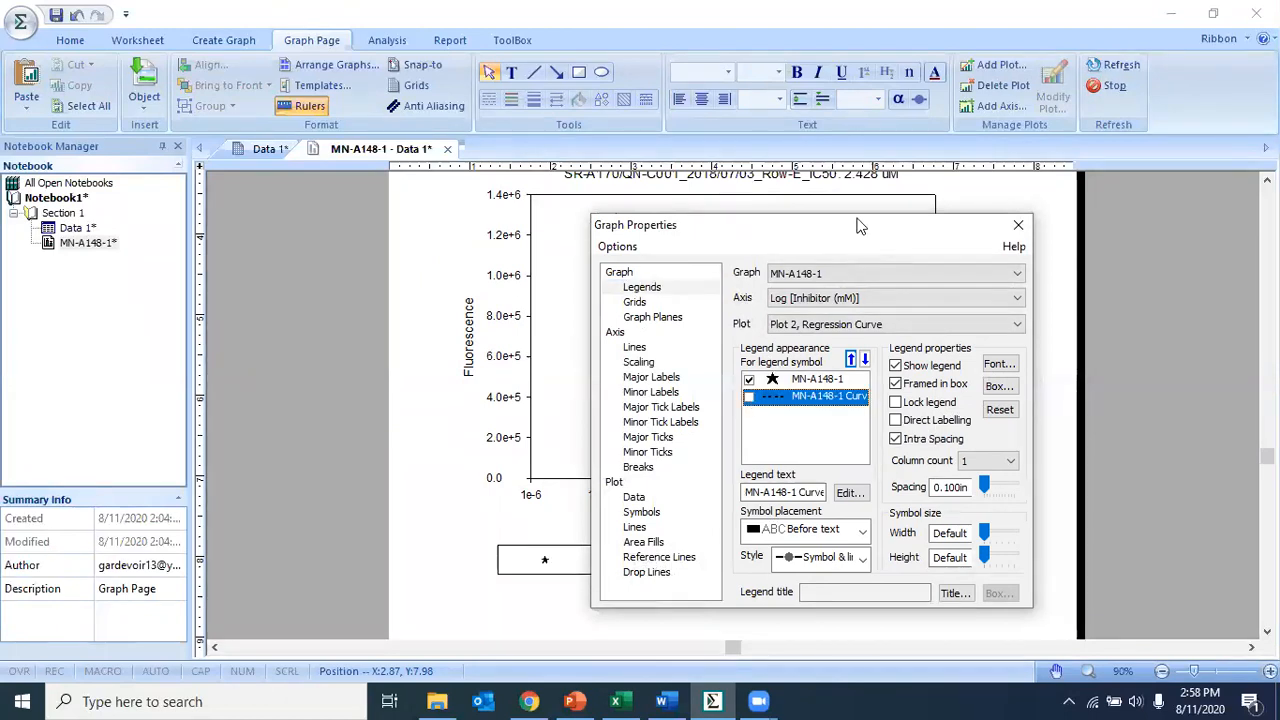
left_click(1018, 225)
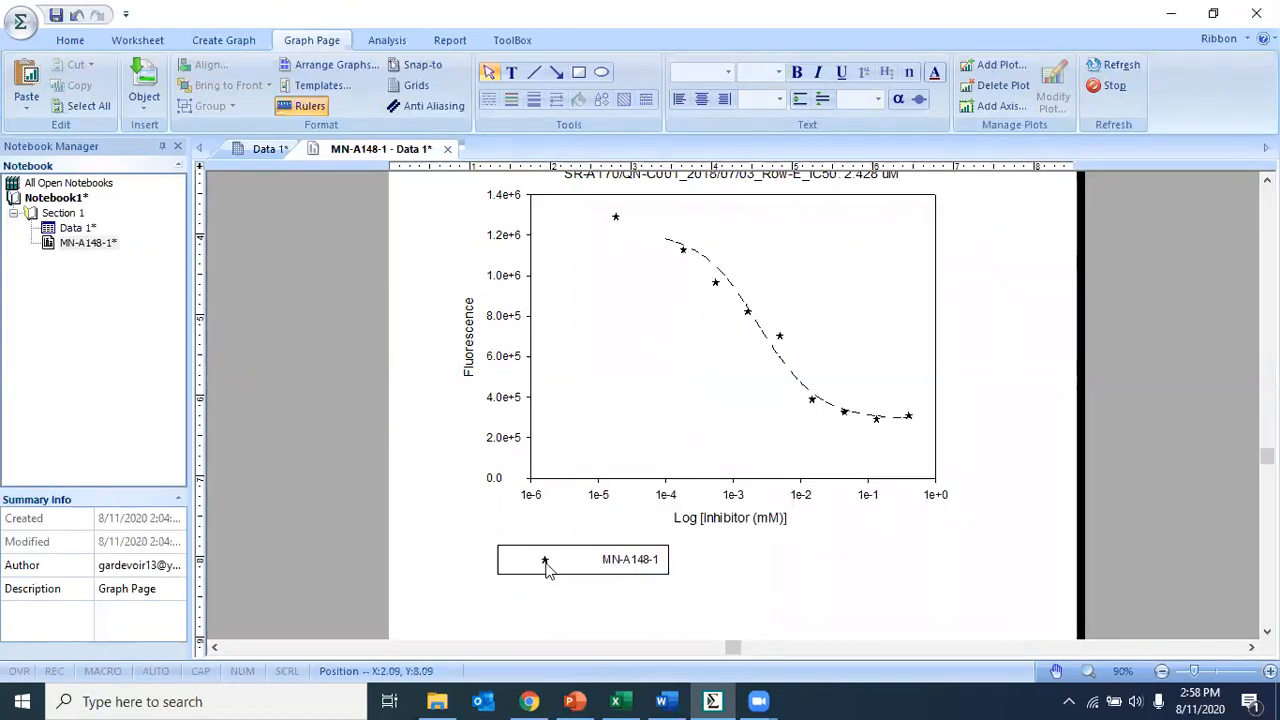
- Reopen the legend properties and inspect the MN-A148-1 entry's legend text before closing the dialog
double_click(580, 570)
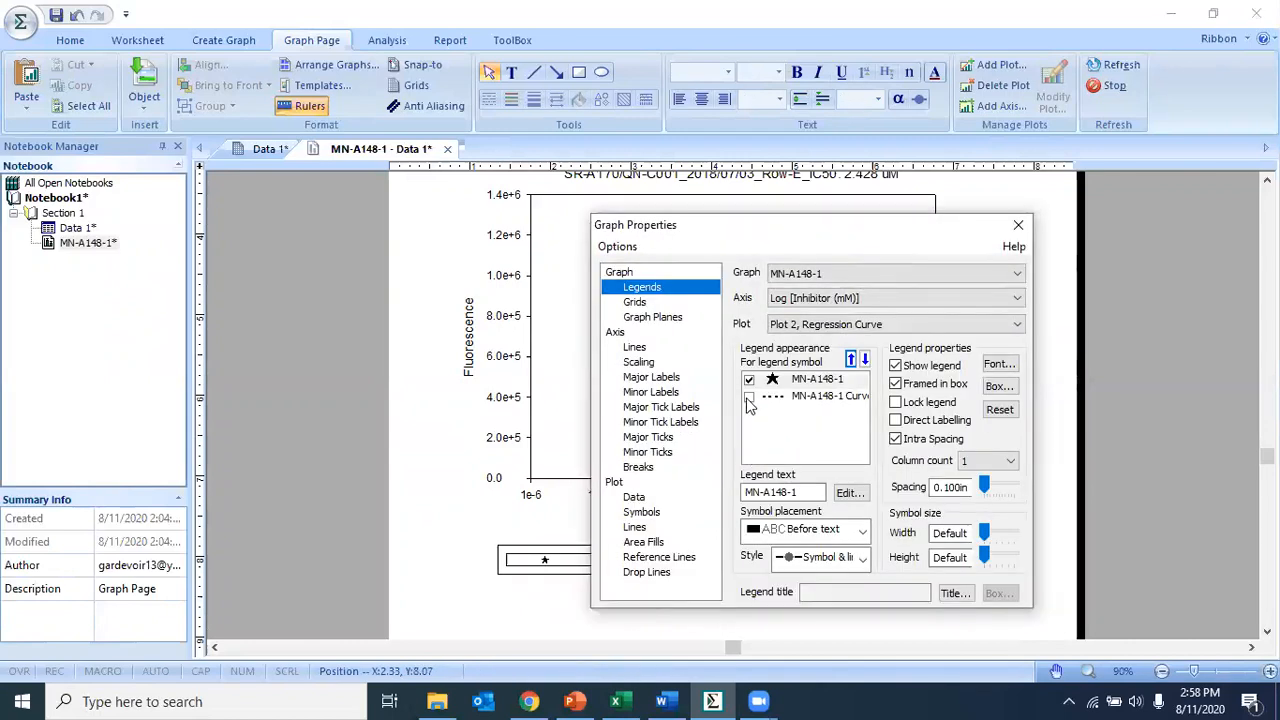
left_click(749, 398)
left_click_drag(813, 225, 840, 269)
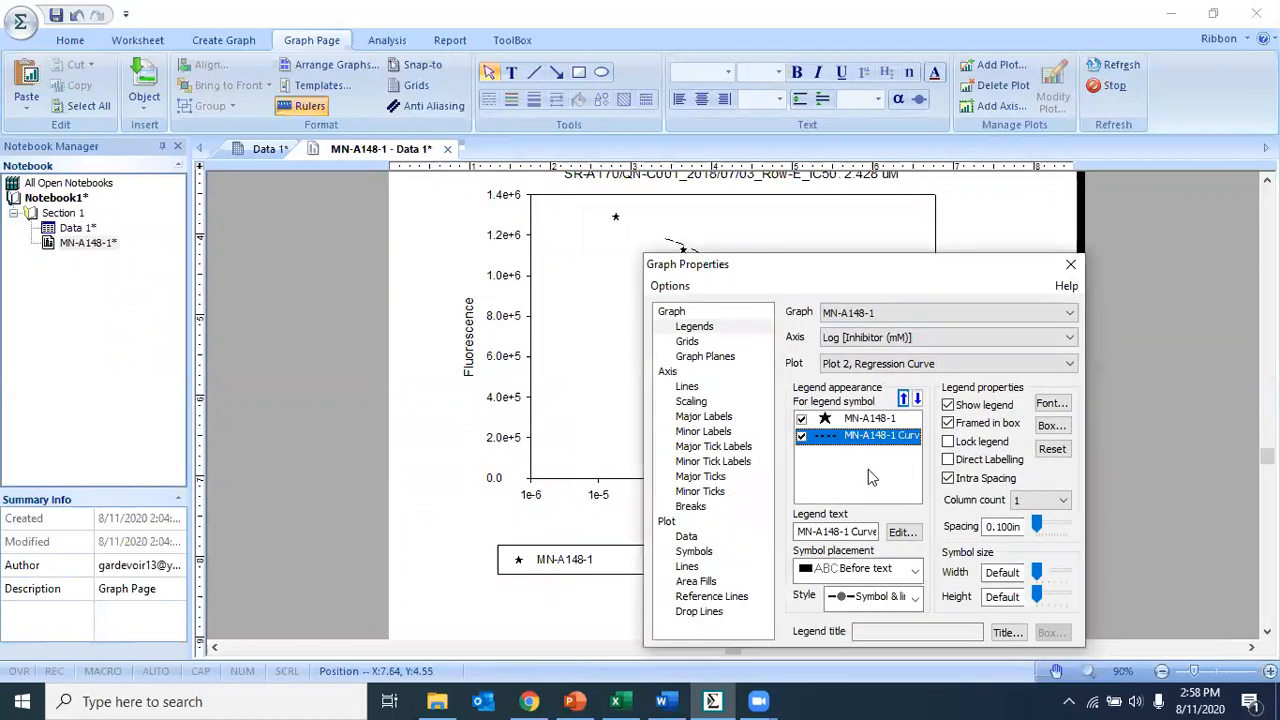
left_click(801, 437)
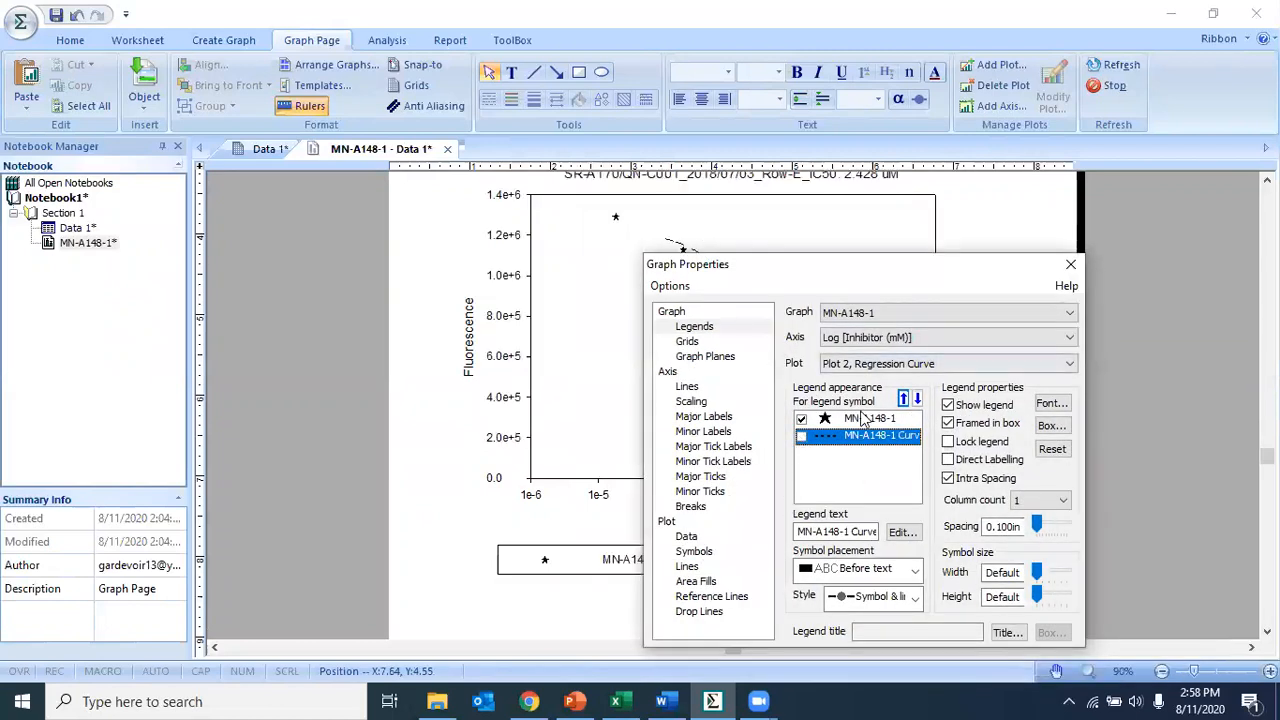
left_click(862, 420)
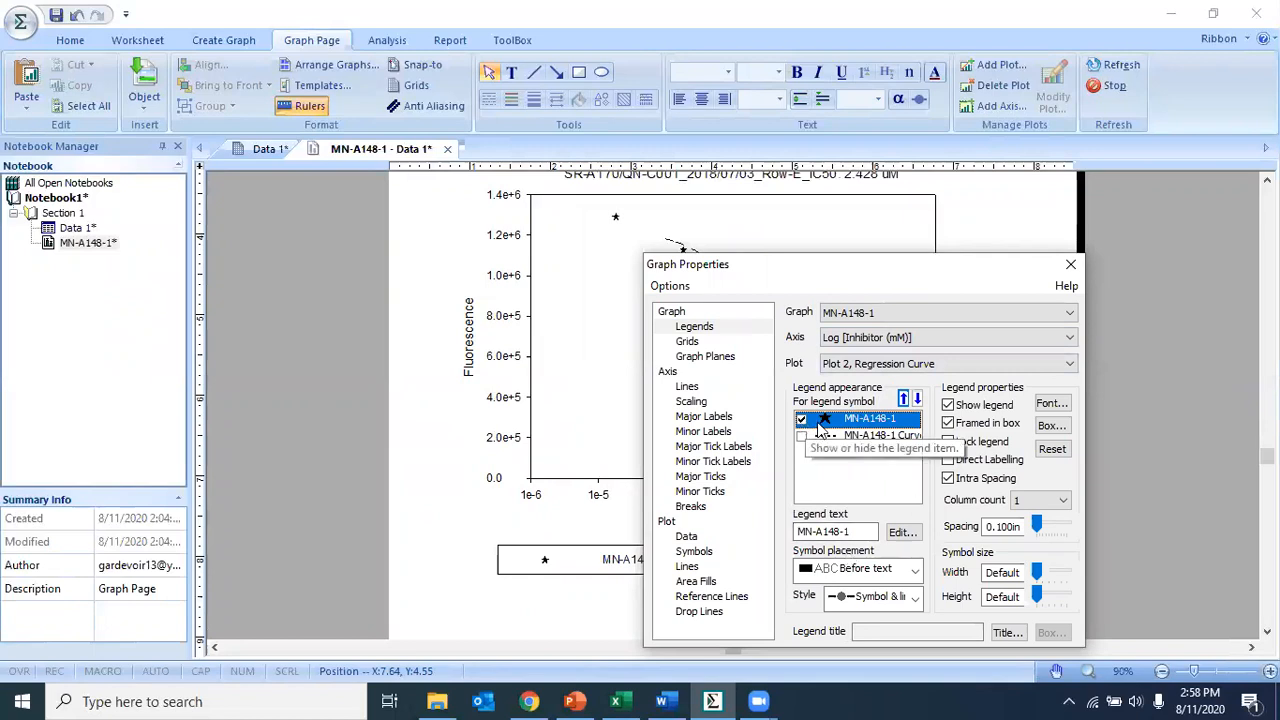
left_click(856, 531)
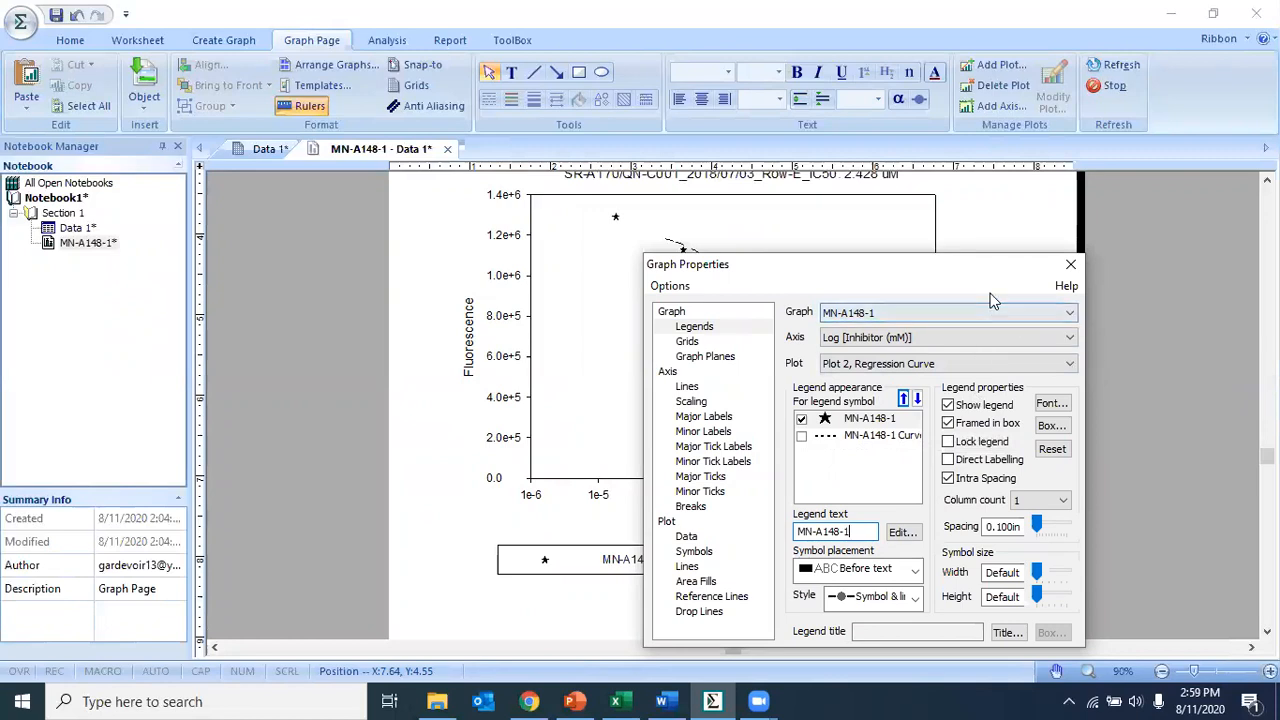
left_click(1062, 270)
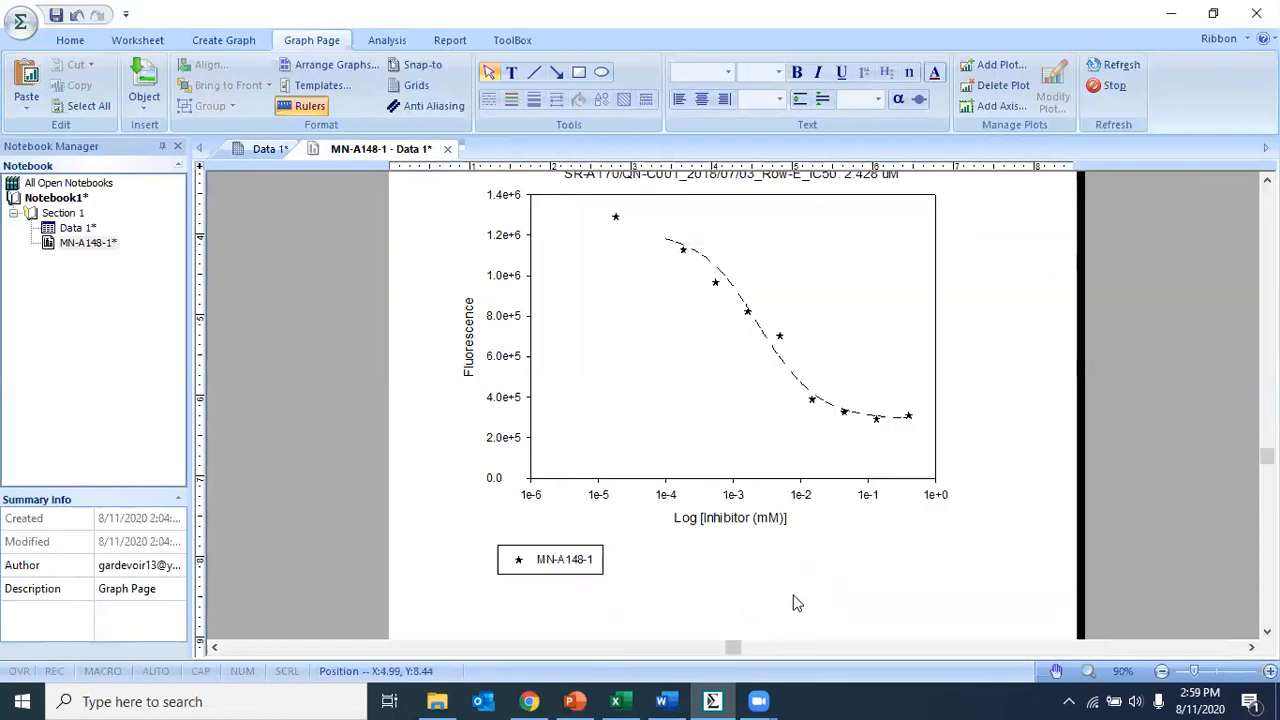
- Switch to the Data 1 worksheet and examine the MN-A148-2 values in column 5 and the MN-A148-1 column
scroll(1022, 487, "up", 2)
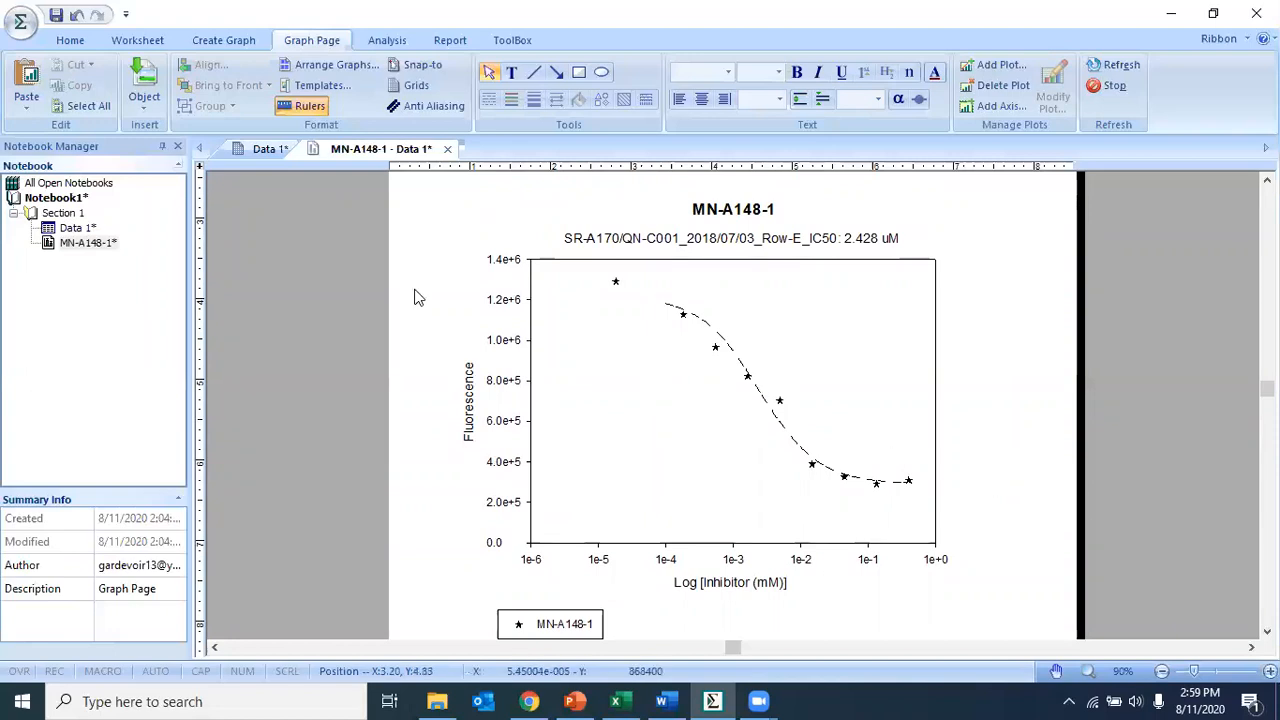
left_click(265, 148)
left_click_drag(636, 189, 645, 330)
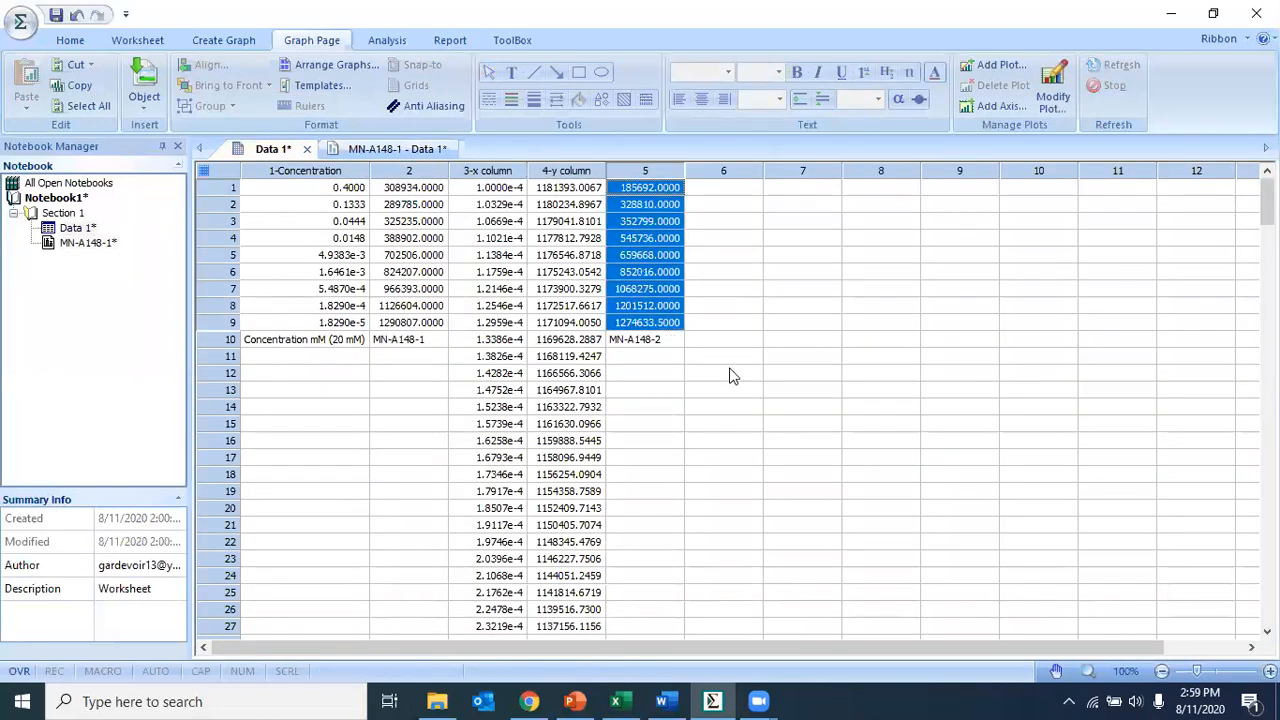
left_click(630, 339)
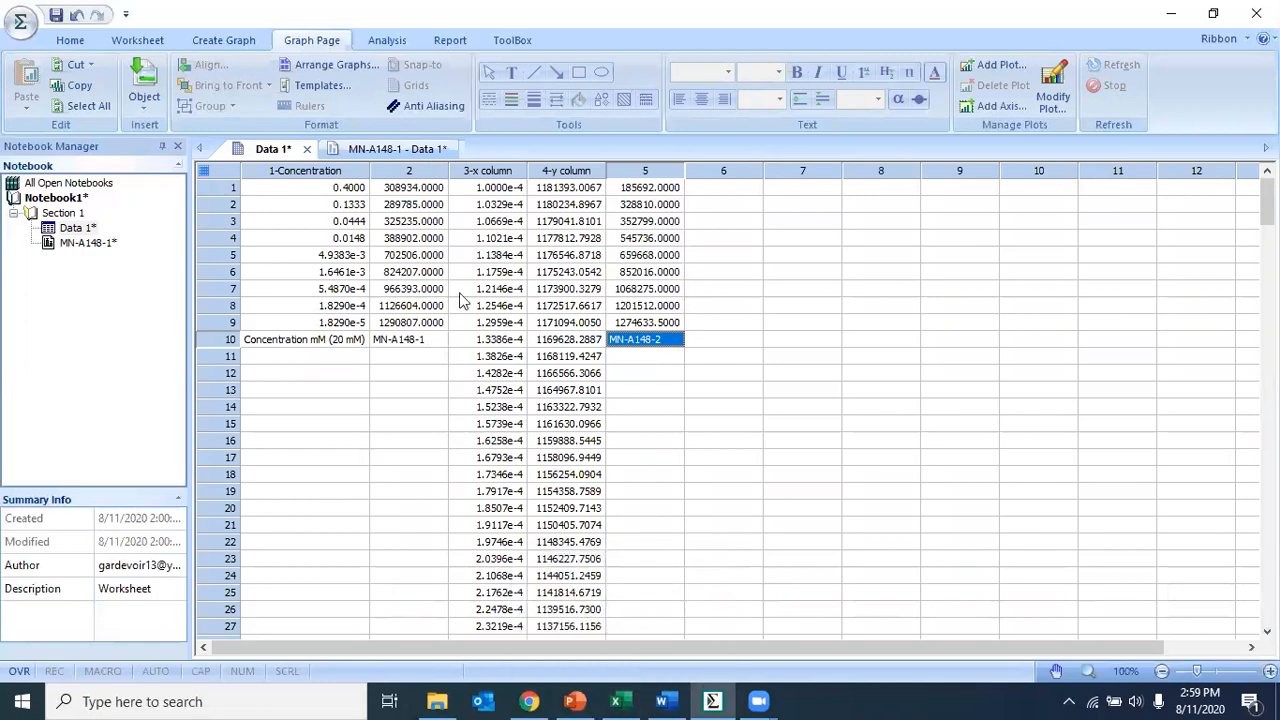
left_click_drag(399, 193, 401, 342)
left_click(708, 376)
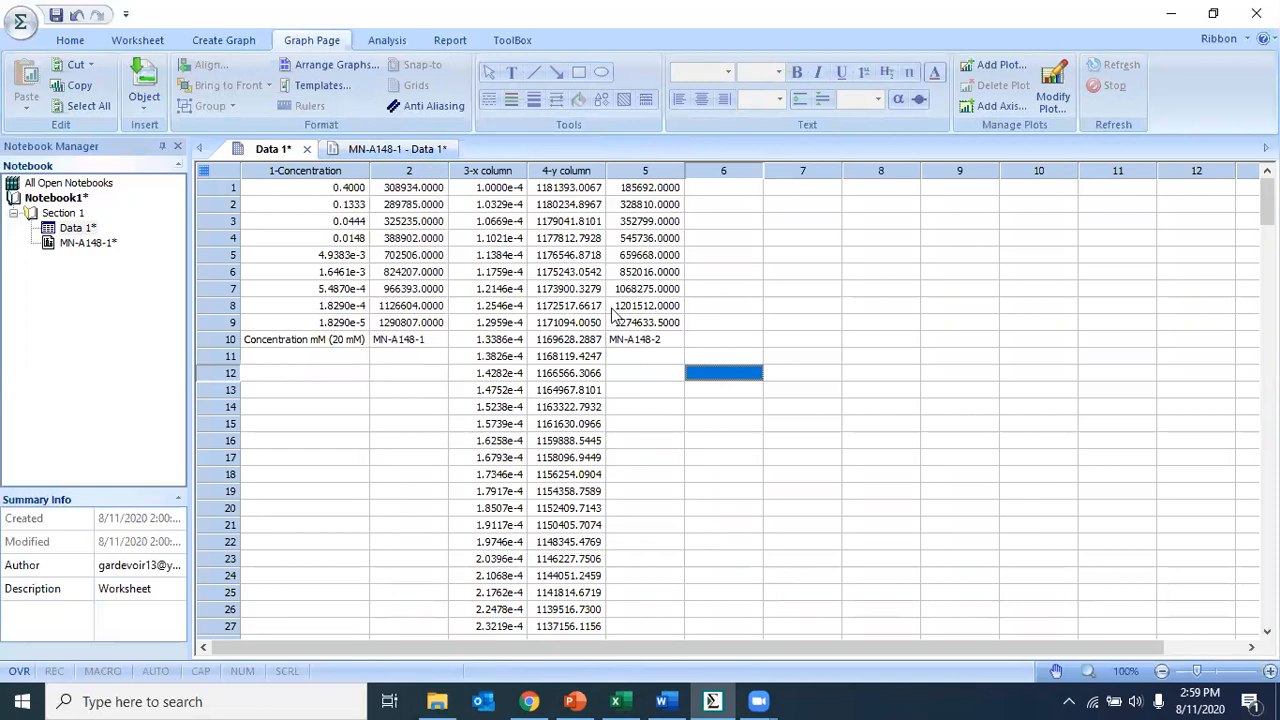
- On the MN-A148-1 graph, start adding a new simple scatter plot using XY pair data
left_click(376, 152)
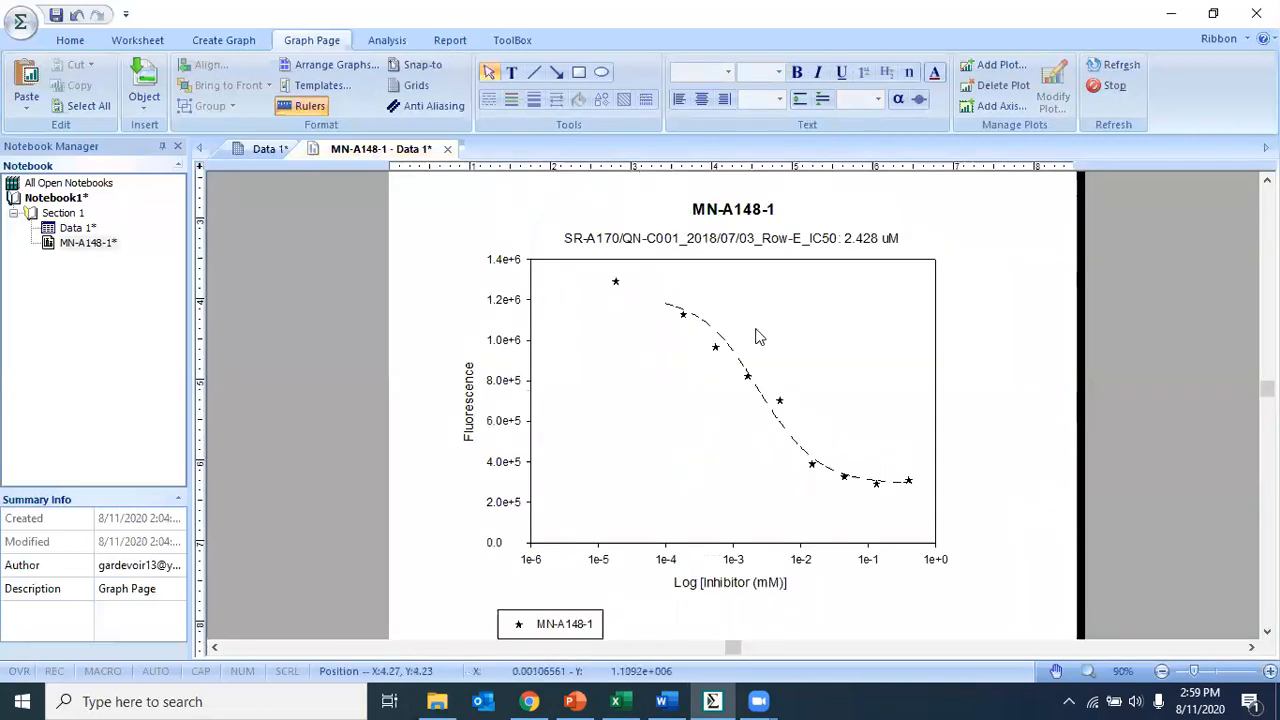
left_click(598, 398)
right_click(599, 395)
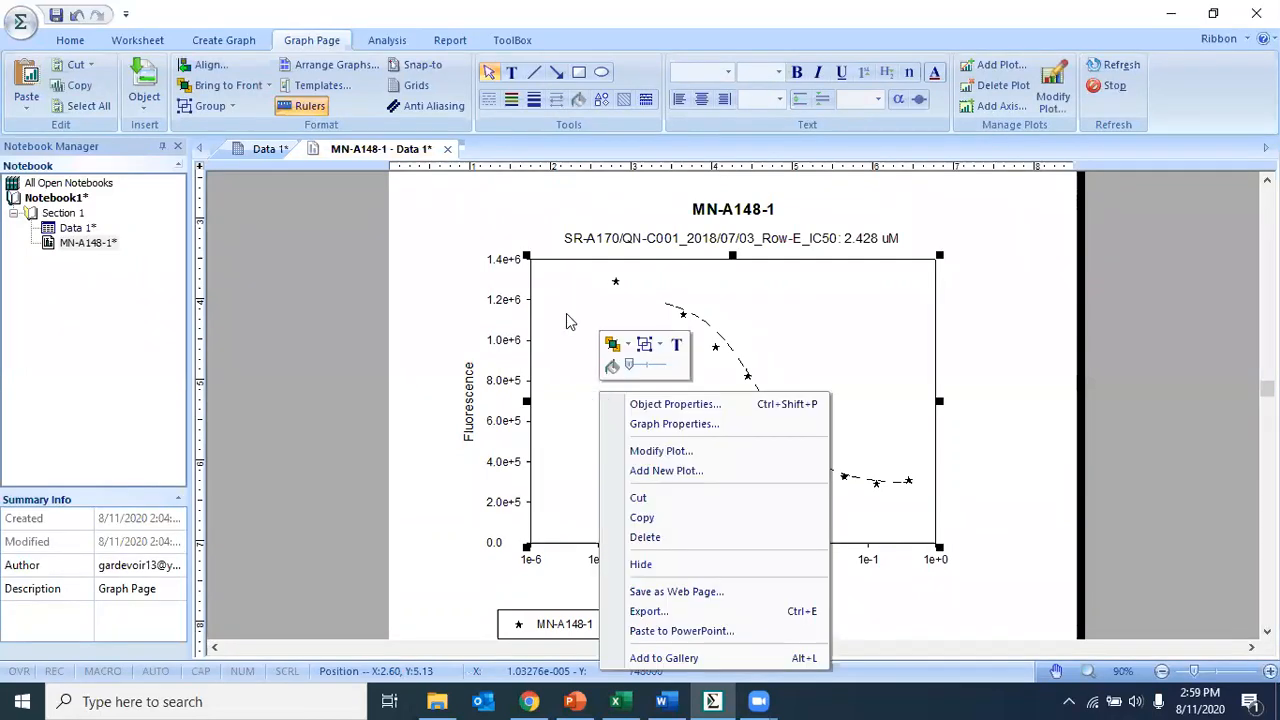
left_click(652, 472)
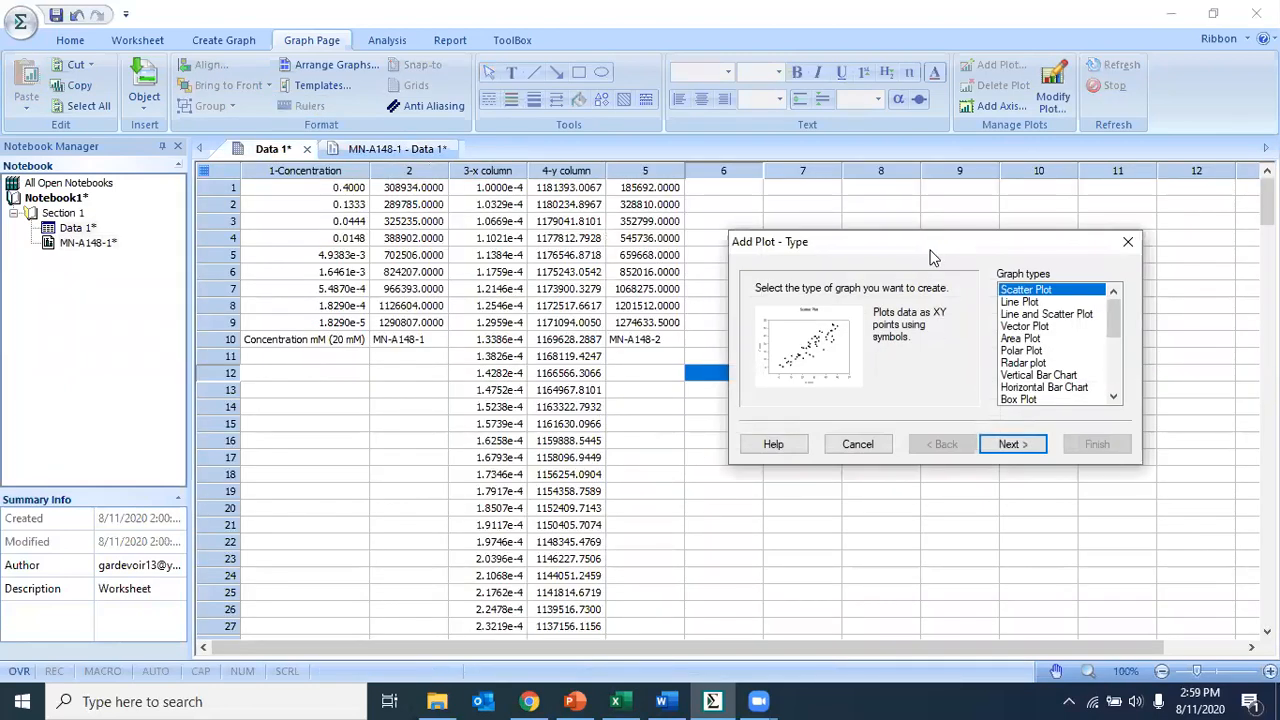
left_click_drag(930, 250, 912, 245)
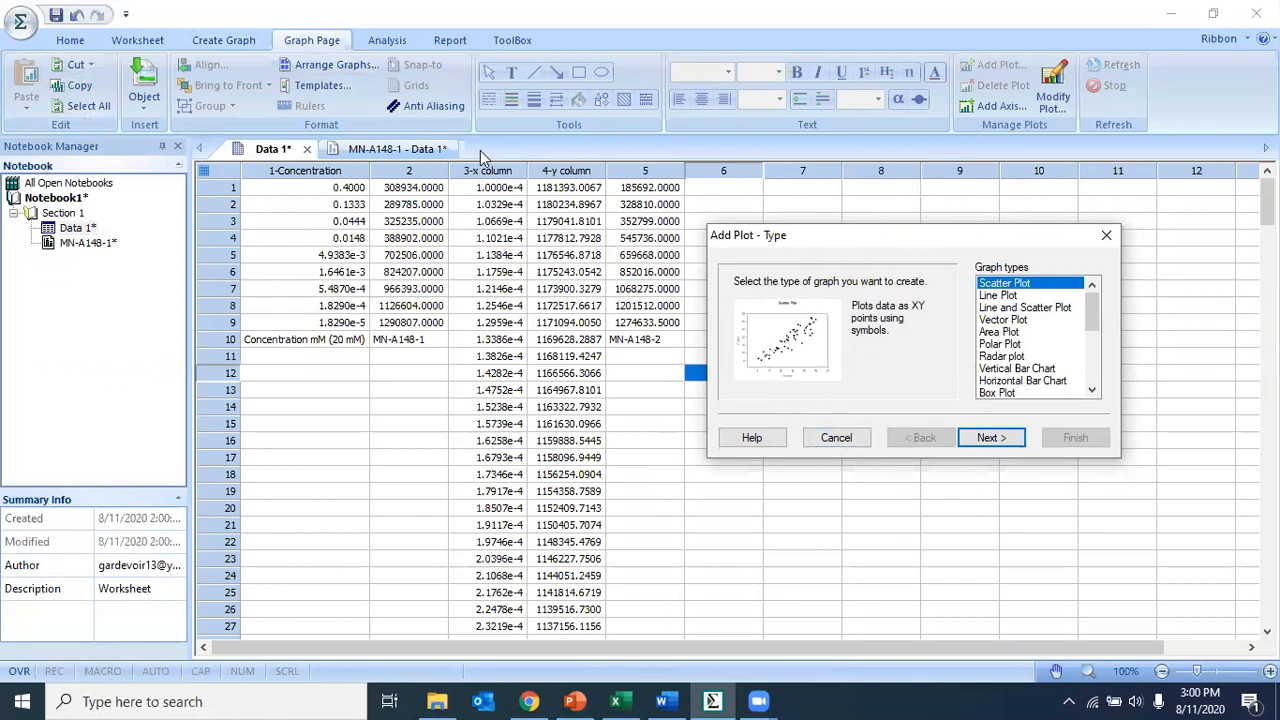
left_click(645, 289)
left_click(677, 443)
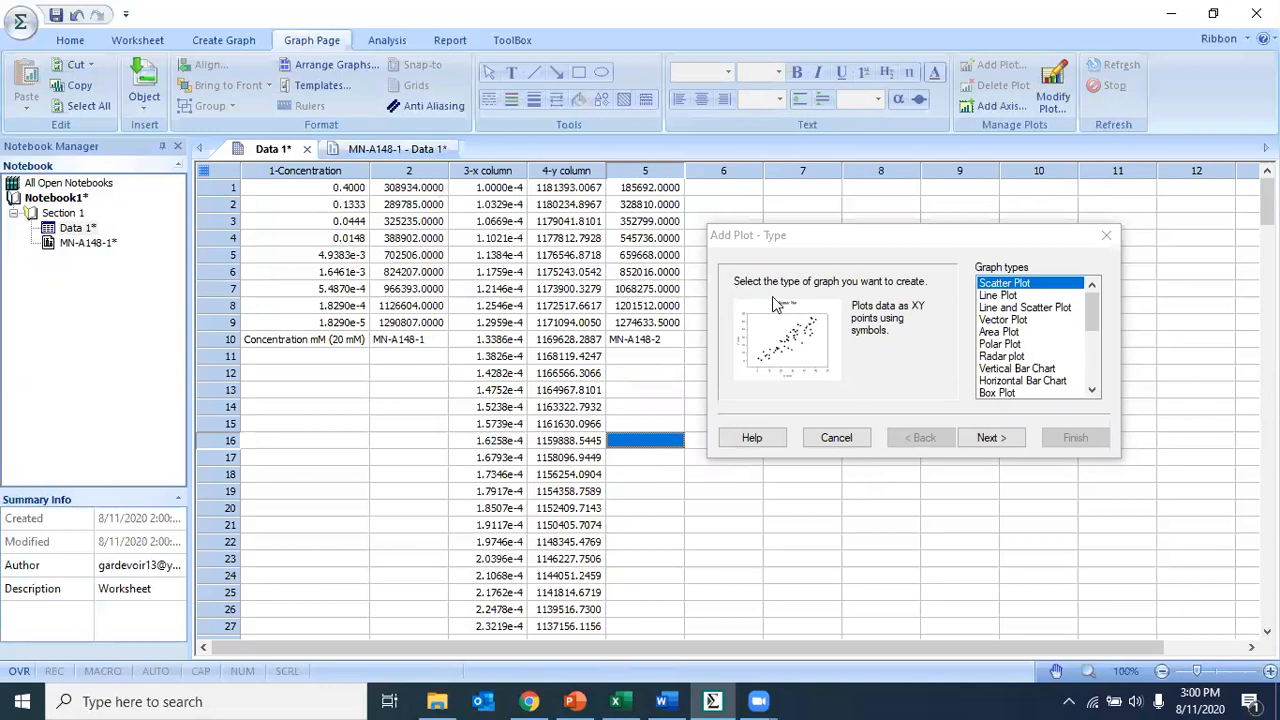
left_click(1050, 289)
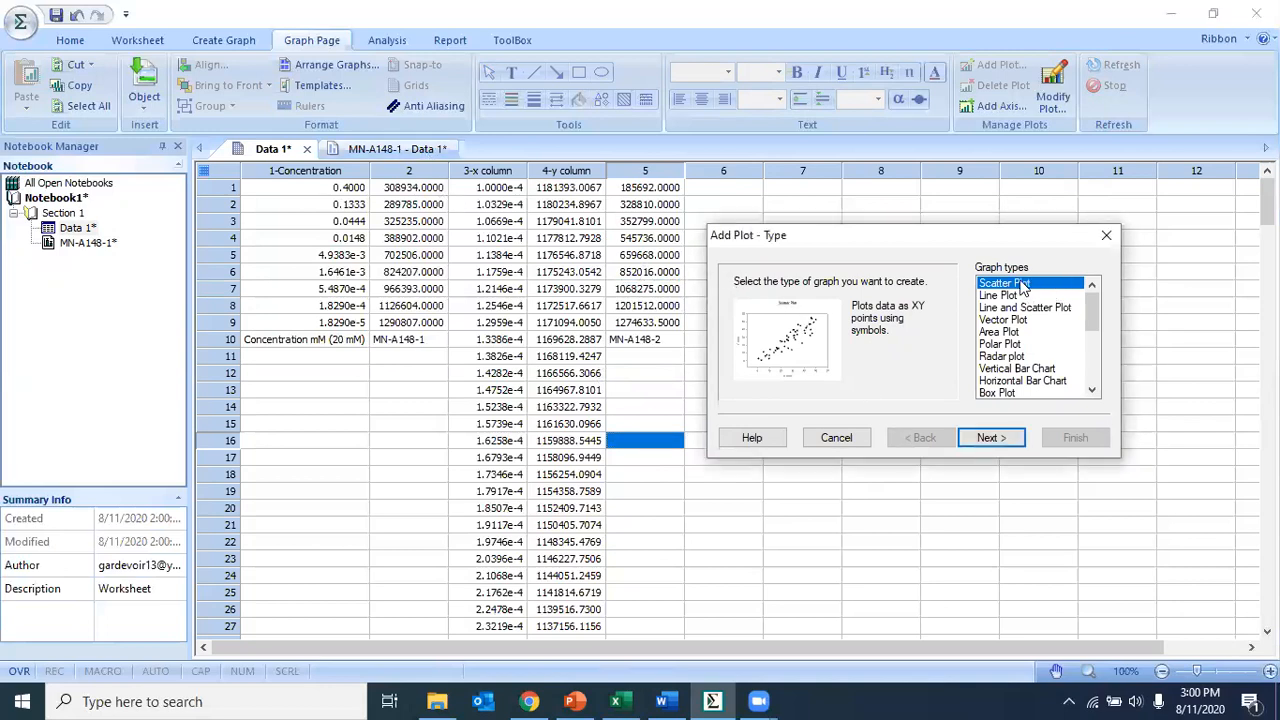
left_click(1006, 443)
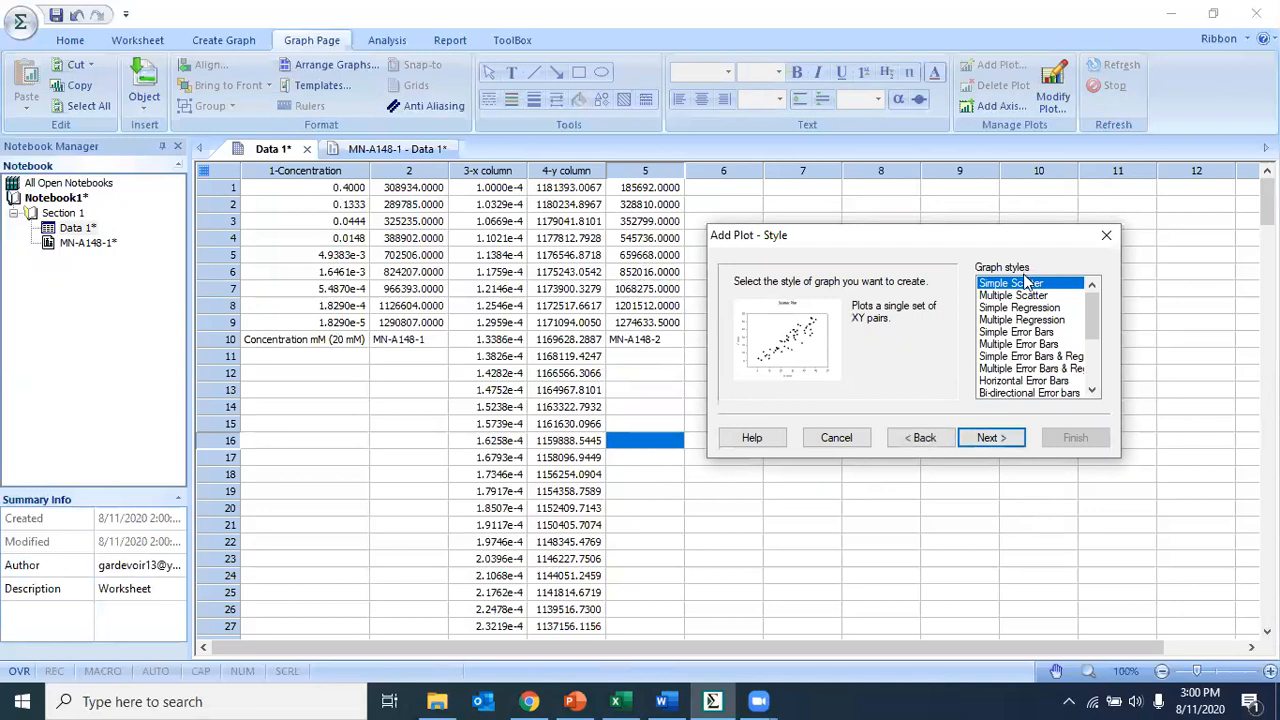
left_click(987, 443)
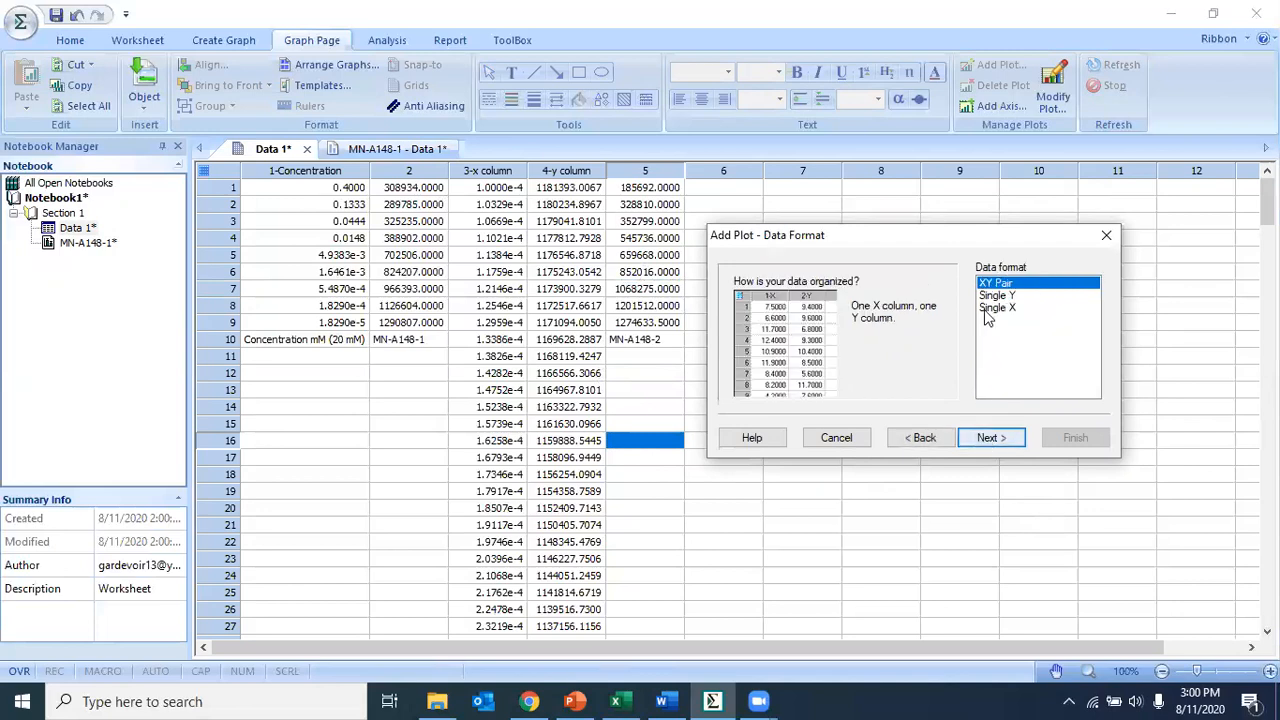
left_click(987, 440)
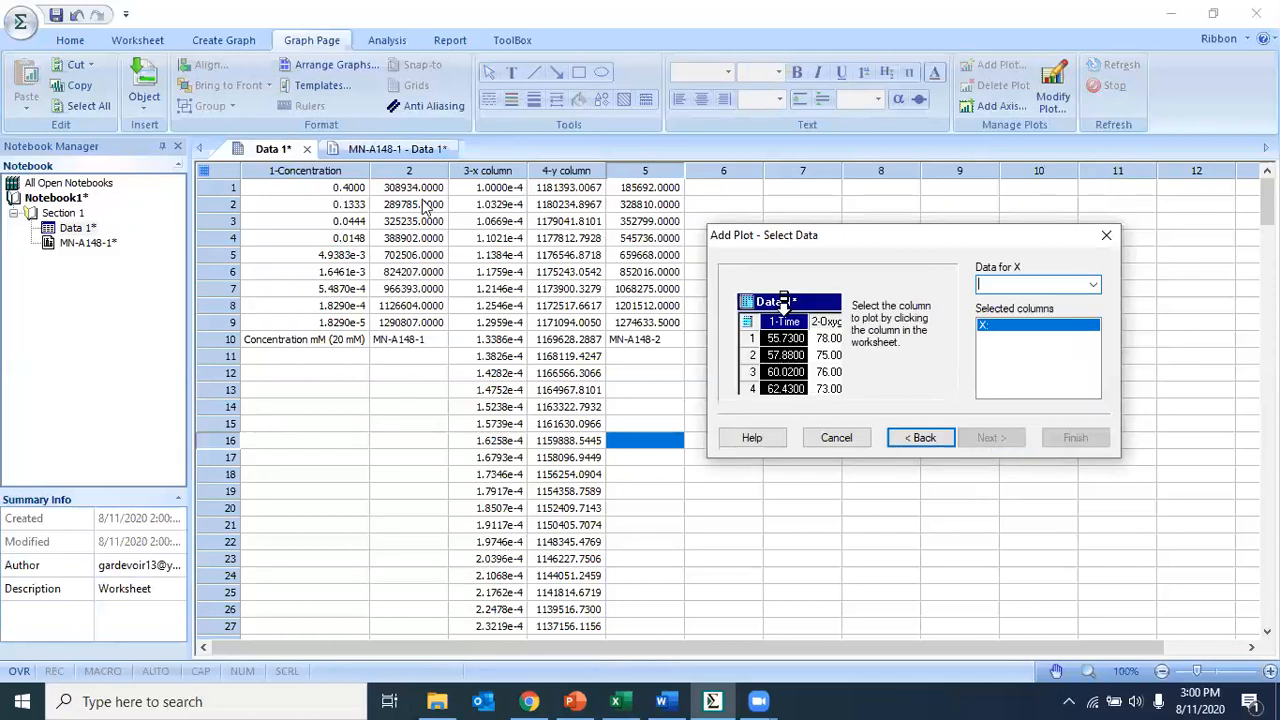
- Use column 1 rows 1–9 as X and column 5 rows 1–9 as Y, and finish the new plot
left_click_drag(356, 190, 342, 322)
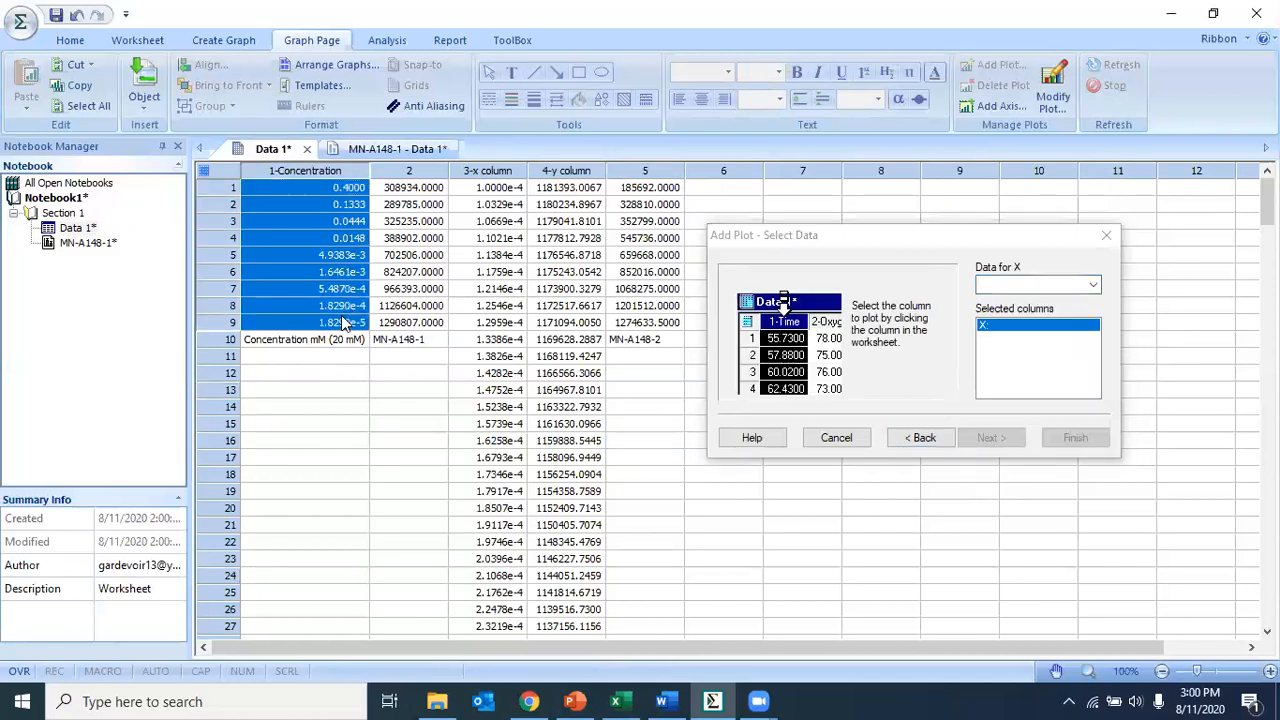
left_click_drag(642, 192, 655, 328)
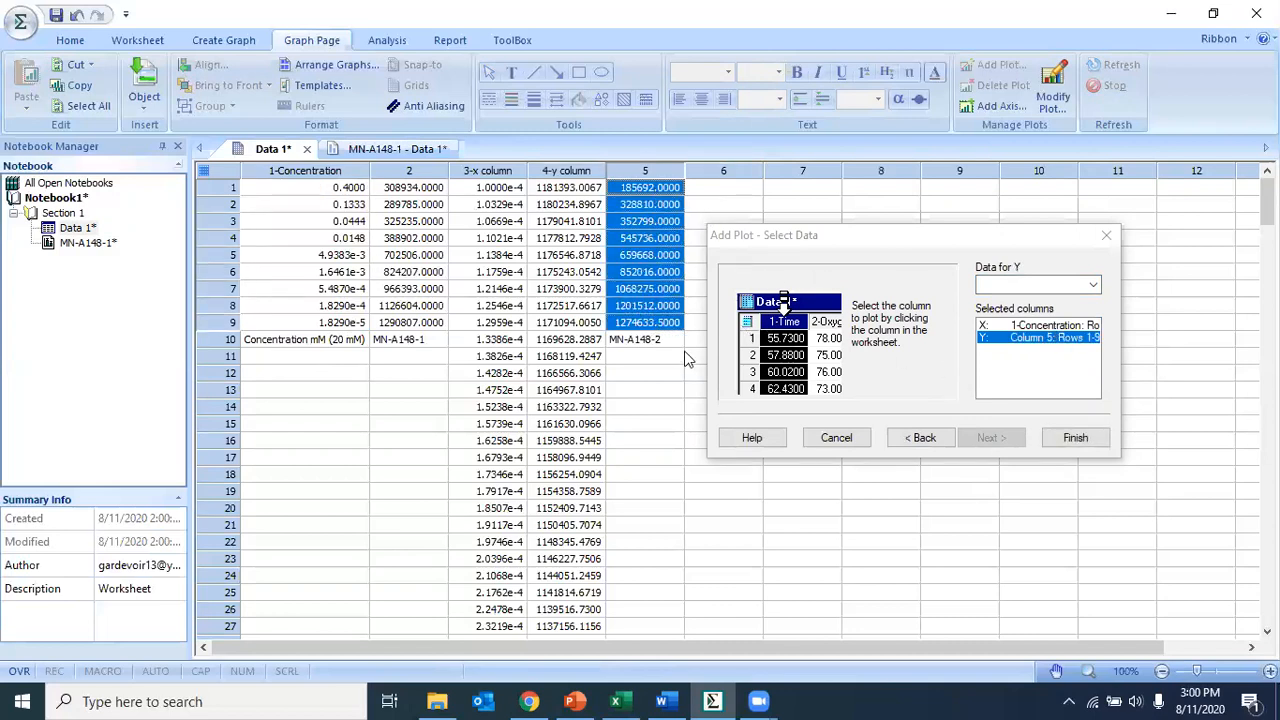
left_click(1093, 442)
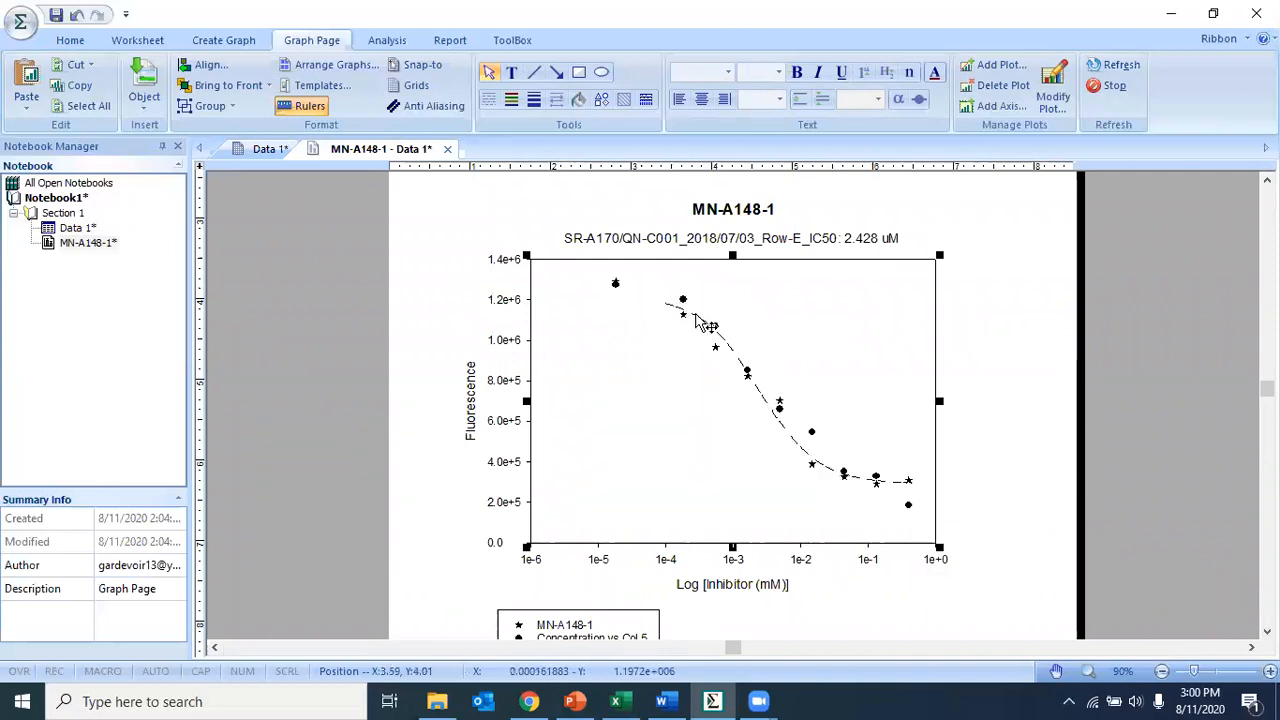
- Rename the new plot's legend entry to MN-A148-2 in the graph's legend properties
left_click(1010, 416)
scroll(1008, 415, "down", 1)
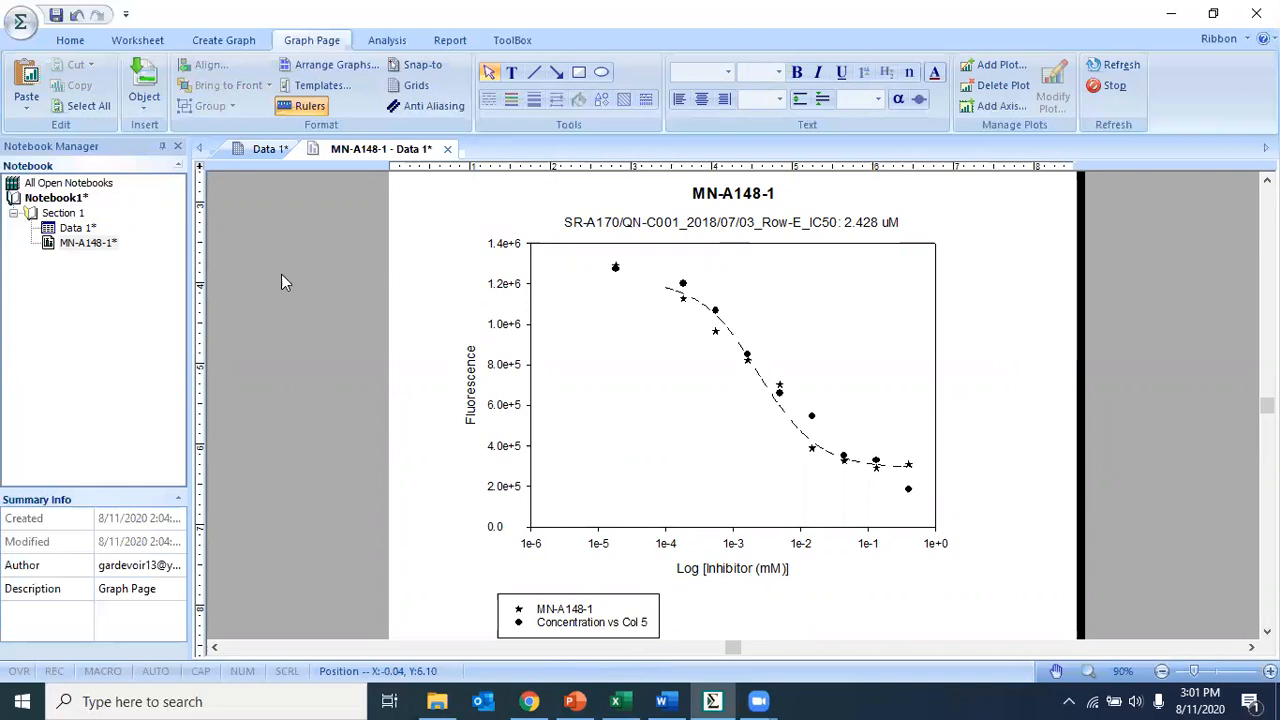
left_click(252, 150)
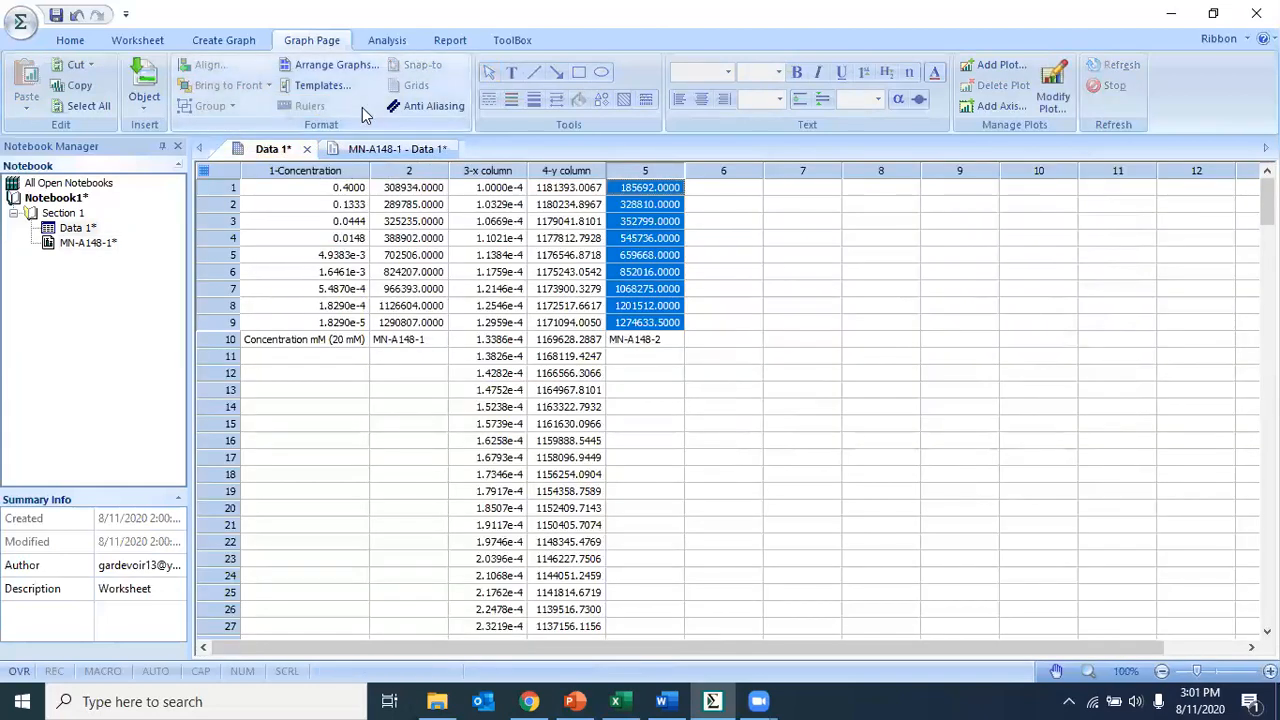
left_click(399, 150)
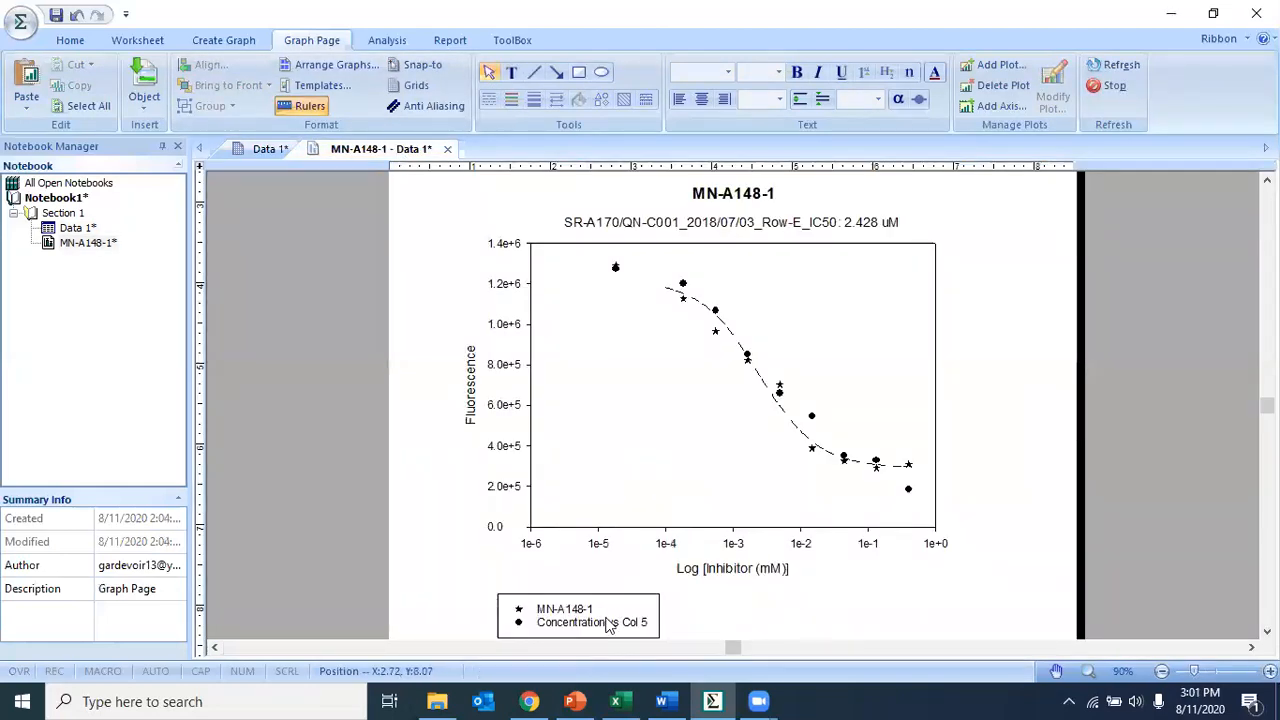
double_click(607, 625)
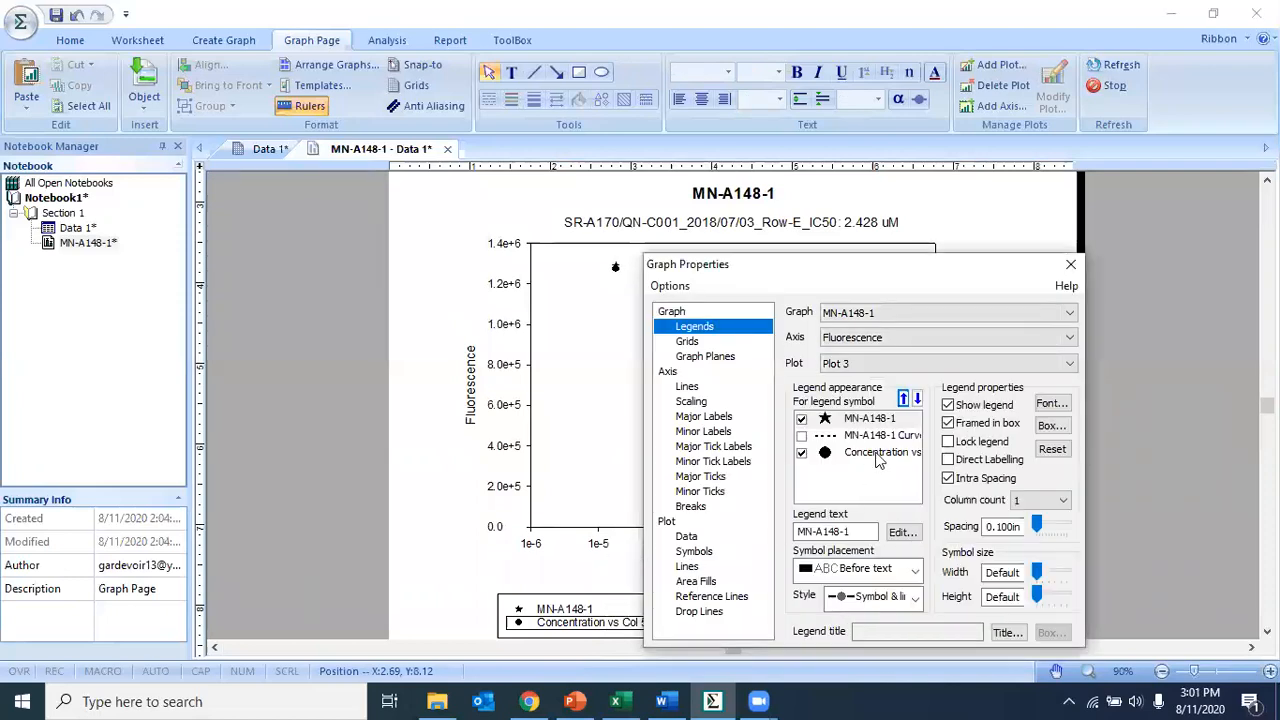
left_click(858, 460)
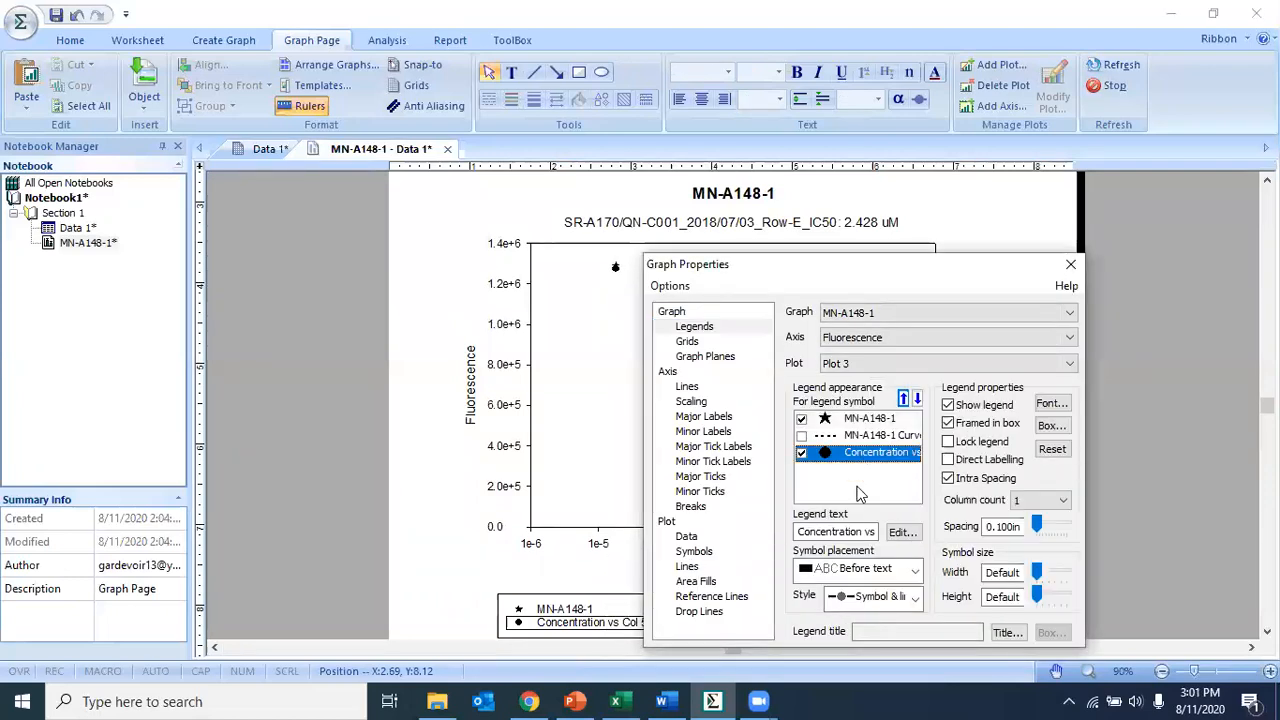
left_click(797, 531)
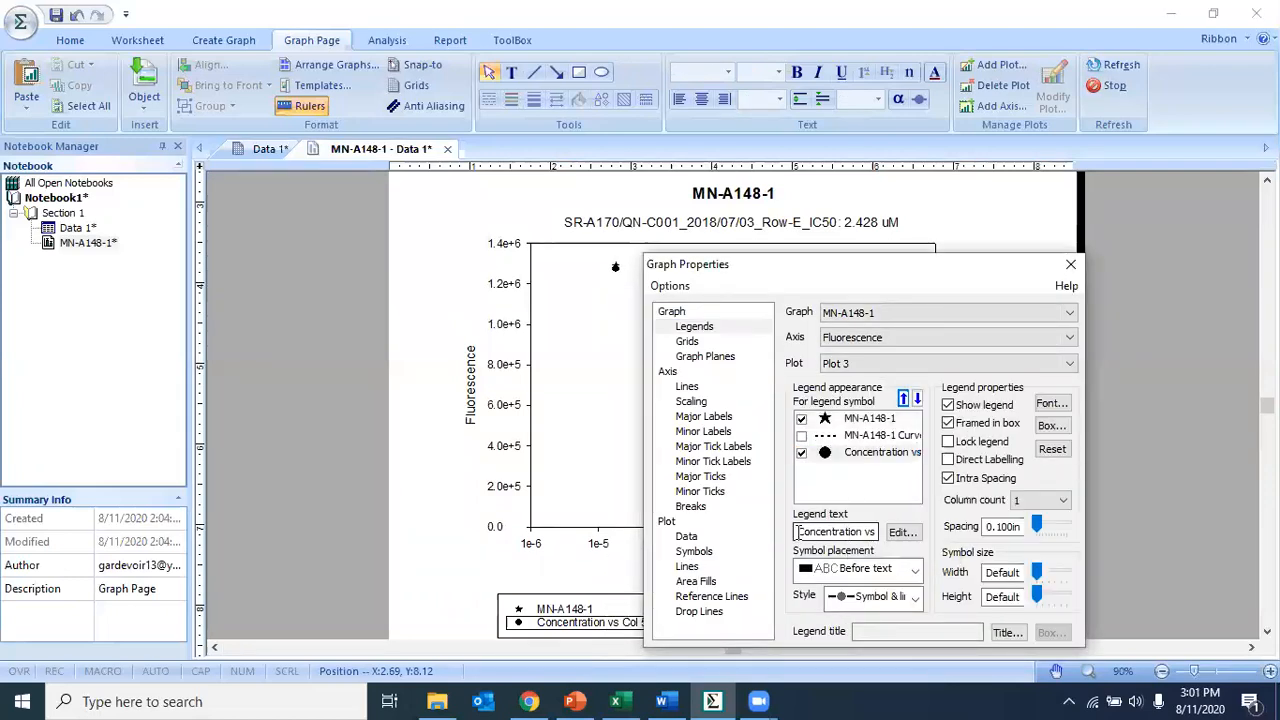
left_click_drag(797, 531, 876, 532)
type("MN-A148-2")
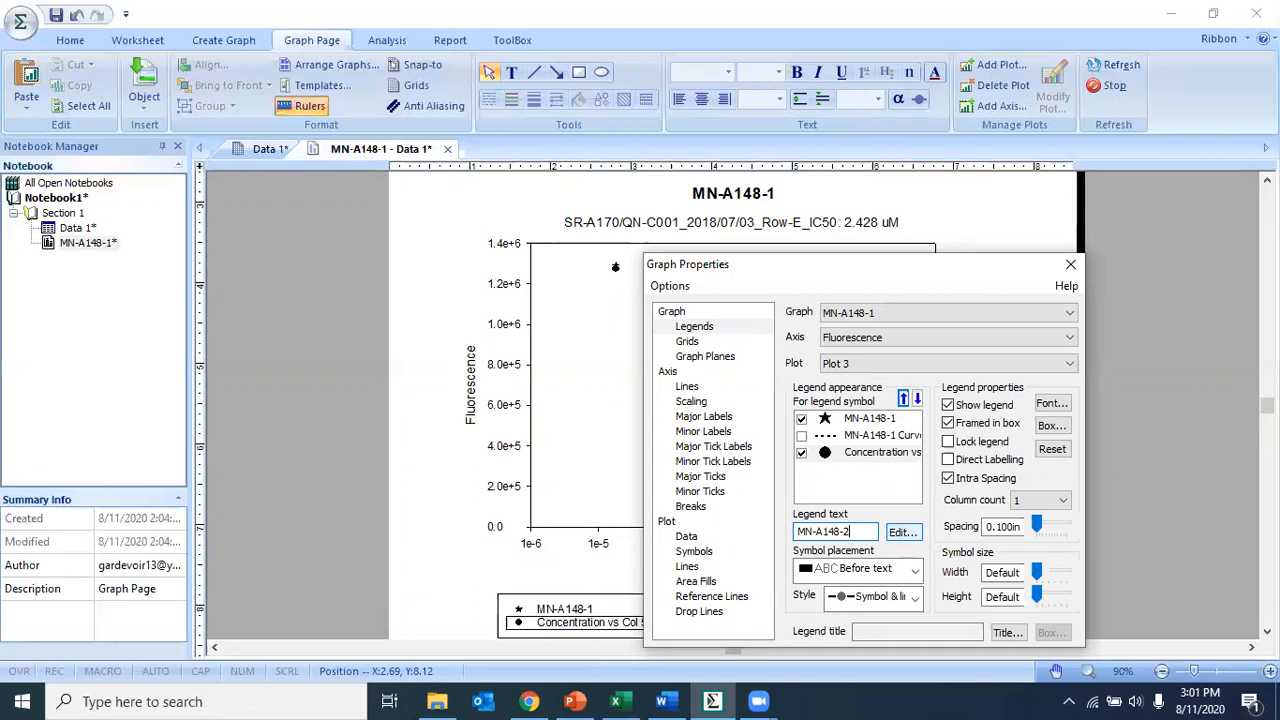
left_click(1070, 266)
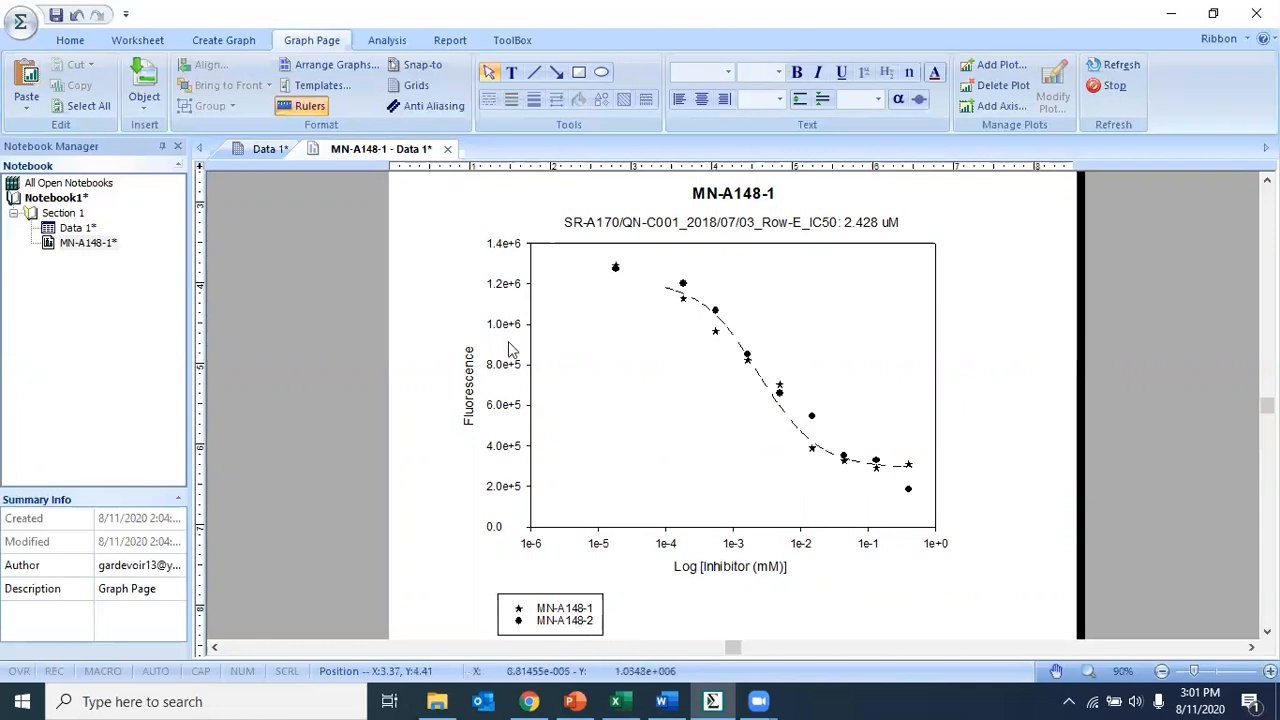
- Run a Four Parameter Logistic Curve regression on the MN-A148-2 data, reviewing the equation constraints and the EC50 fit result
left_click(682, 284)
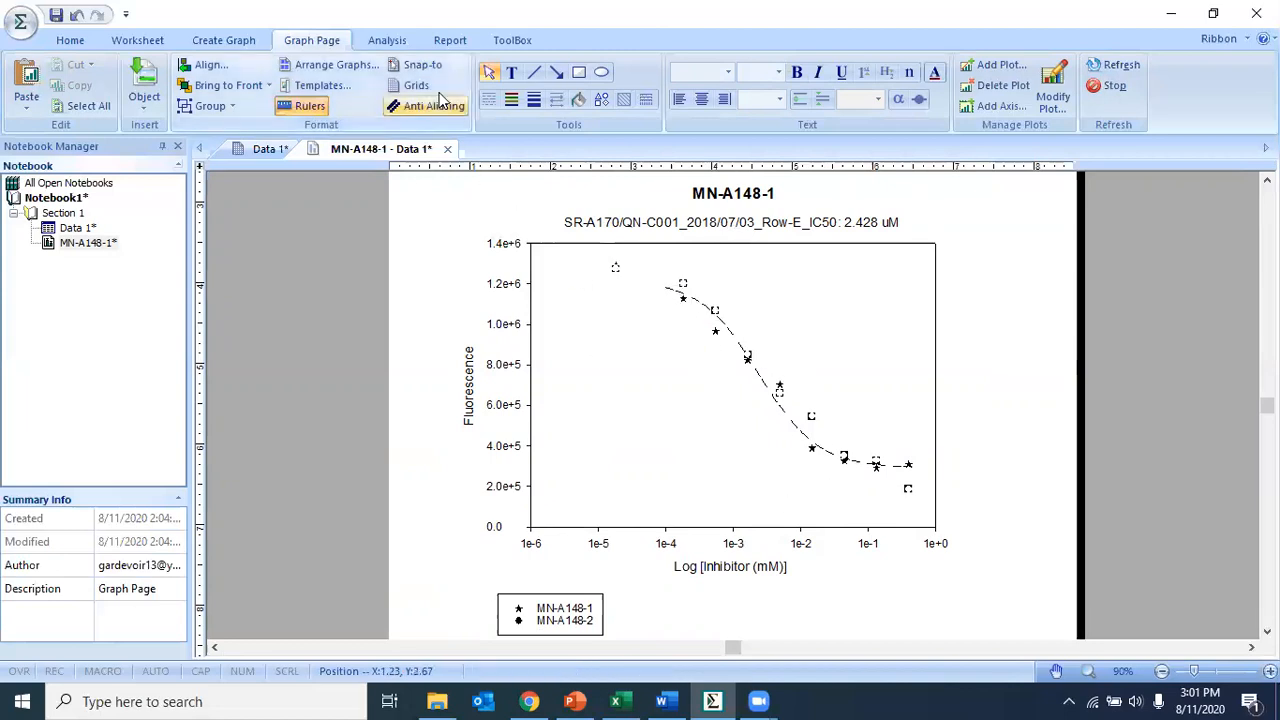
left_click(387, 40)
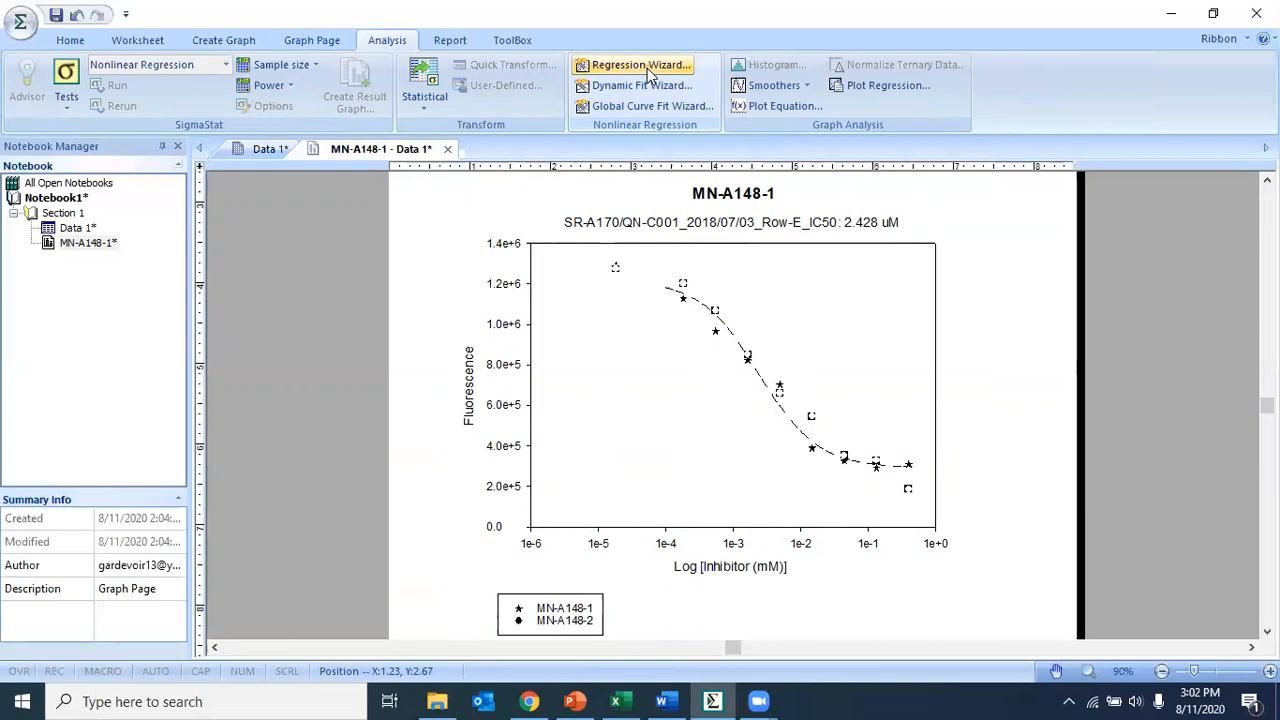
left_click(640, 66)
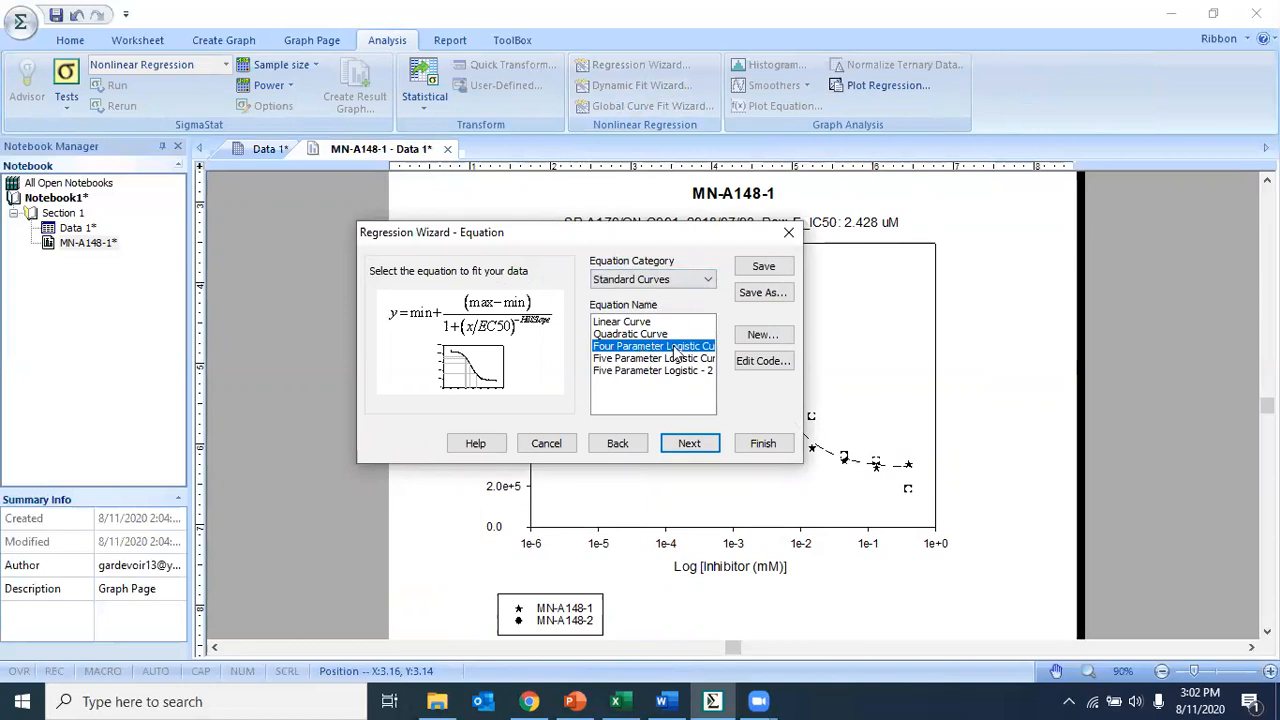
left_click(760, 360)
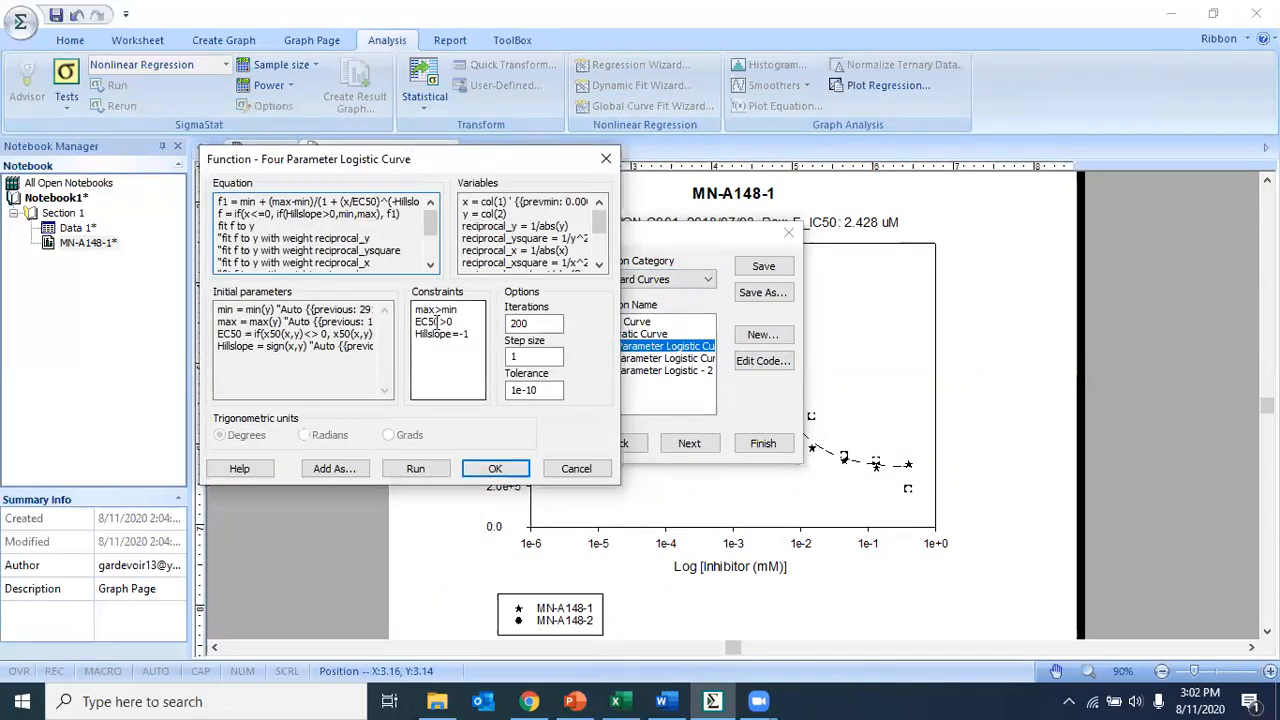
double_click(420, 310)
left_click_drag(472, 336, 414, 344)
left_click(495, 470)
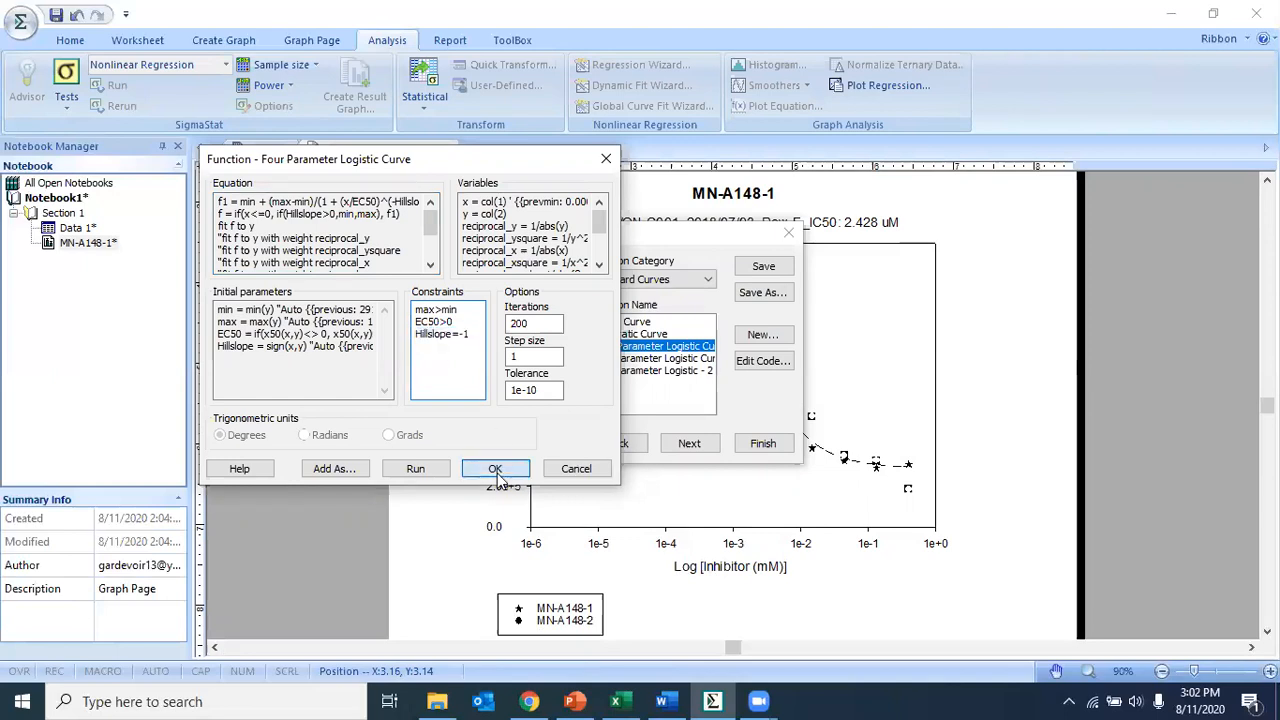
left_click(686, 446)
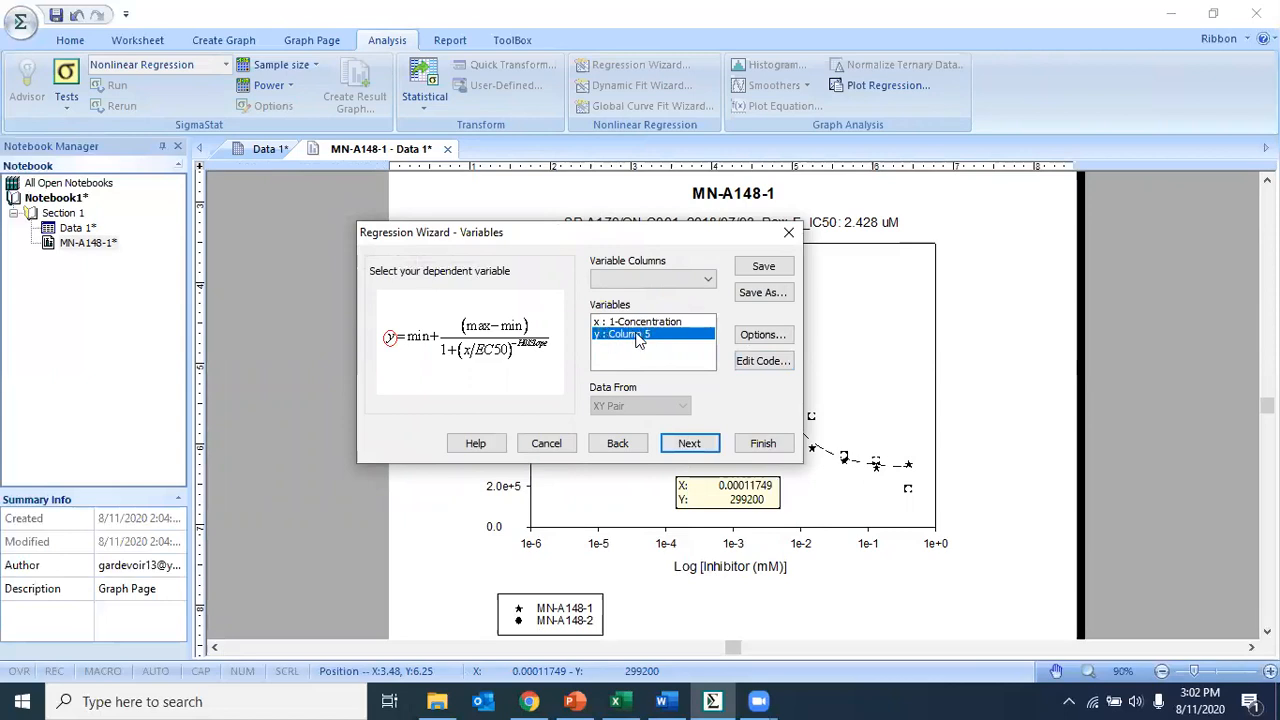
left_click(690, 443)
left_click_drag(506, 373, 462, 369)
left_click(462, 373)
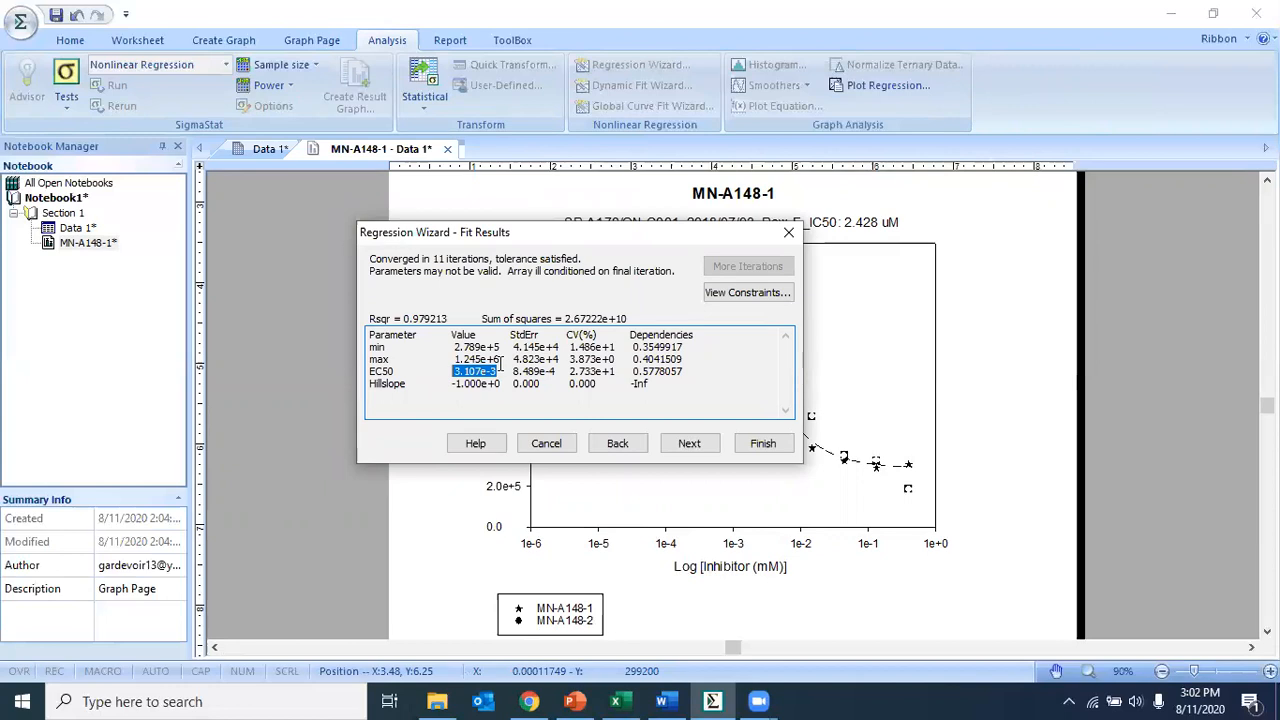
left_click(630, 403)
- Finish the regression wizard, adding the fitted curve to the MN-A148-1 graph
left_click(711, 447)
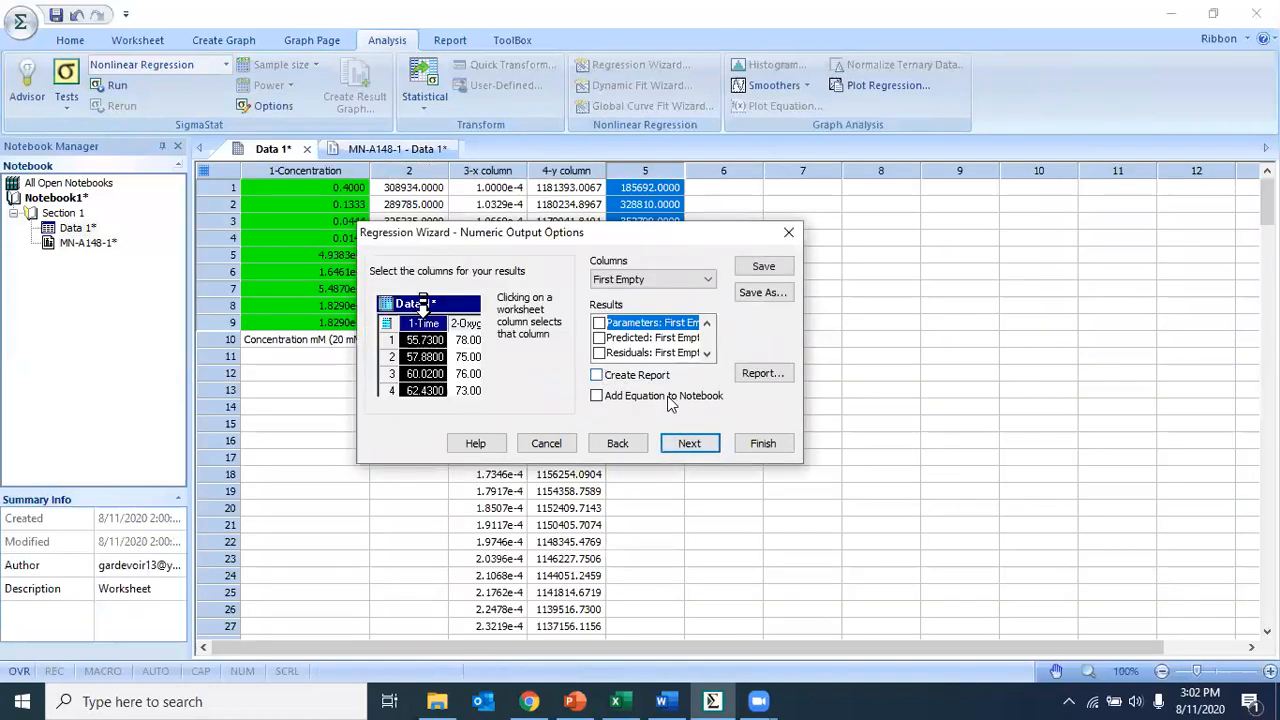
left_click(705, 447)
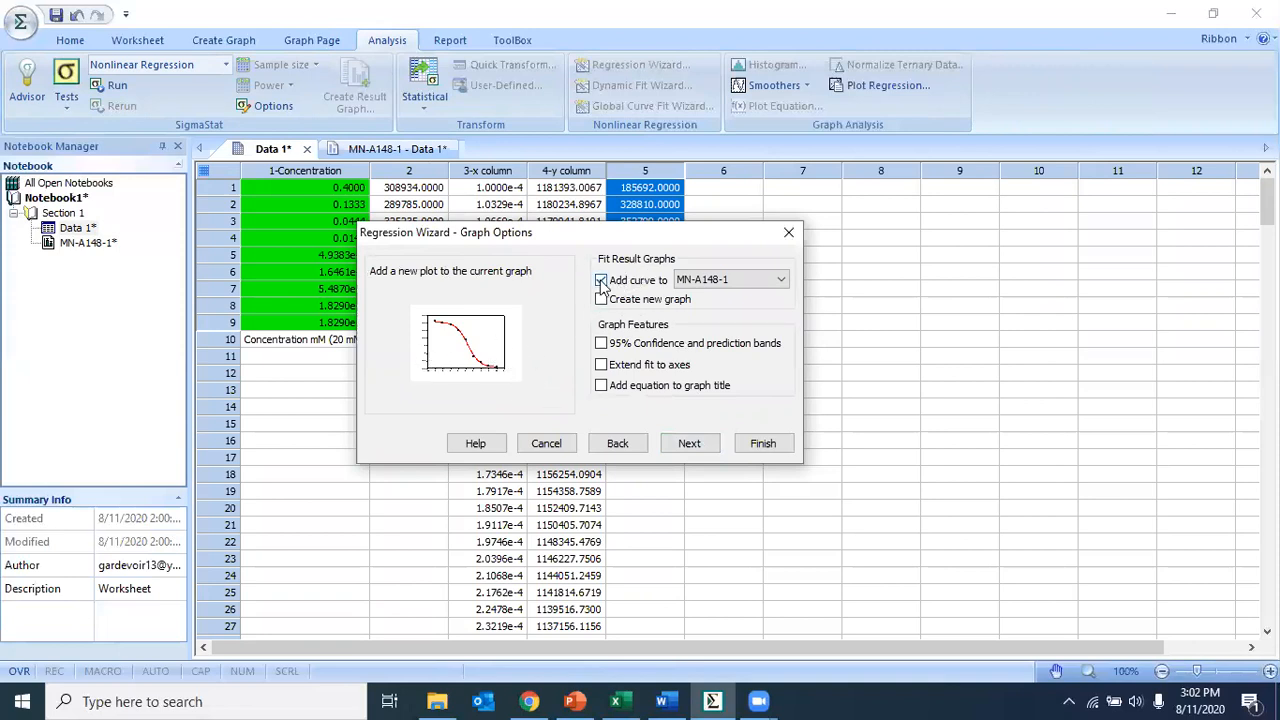
left_click(720, 282)
left_click(720, 282)
left_click(383, 148)
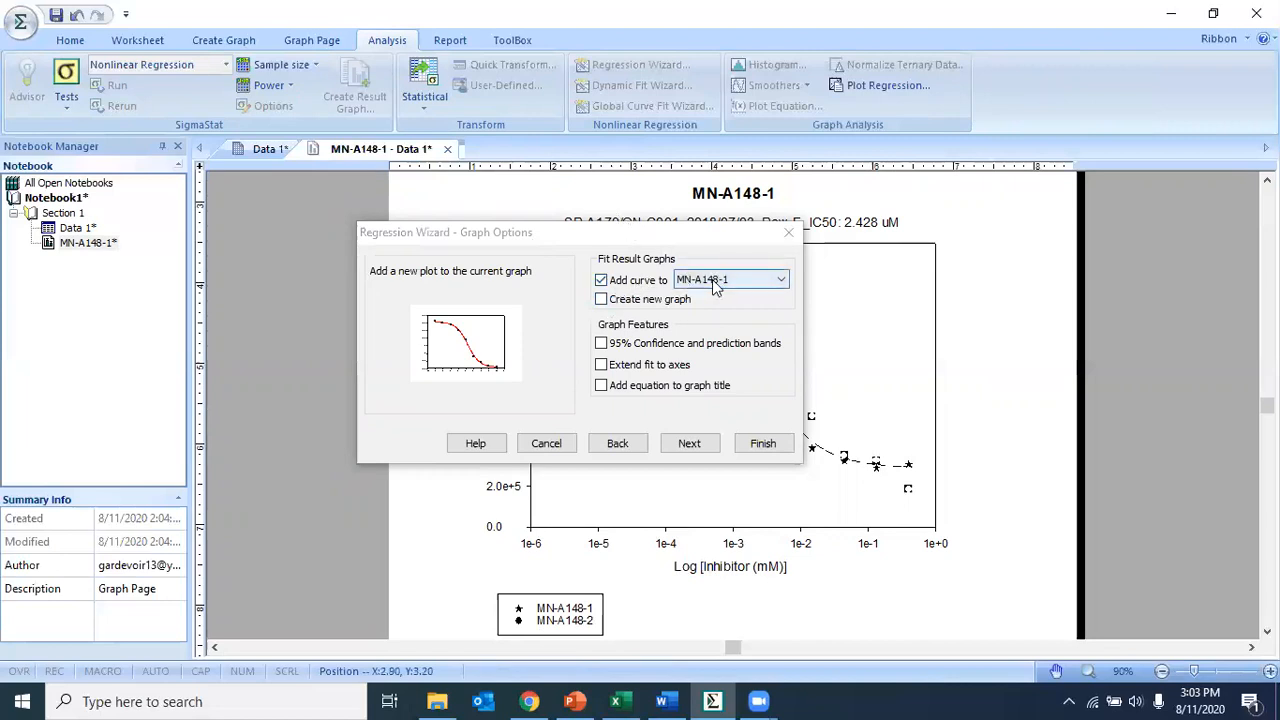
left_click(760, 443)
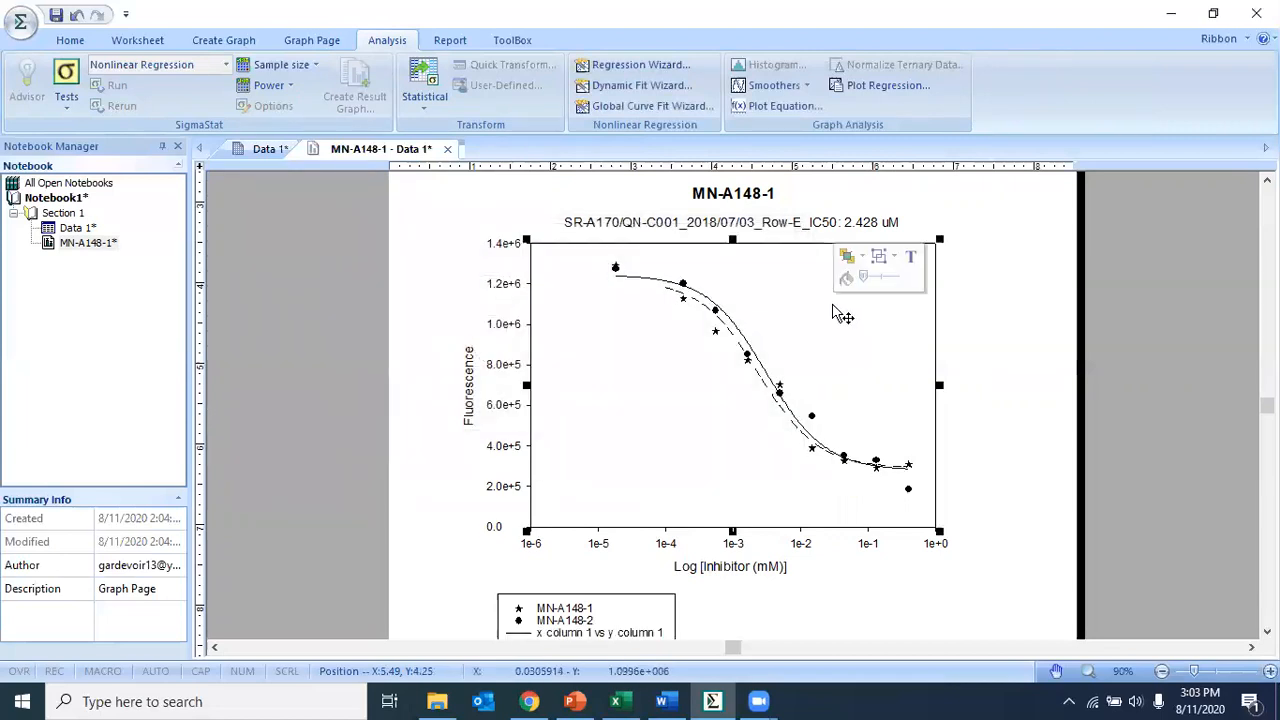
- Zoom in on the graph to compare both fitted curves, then return to the Data 1 worksheet
left_click(1060, 313)
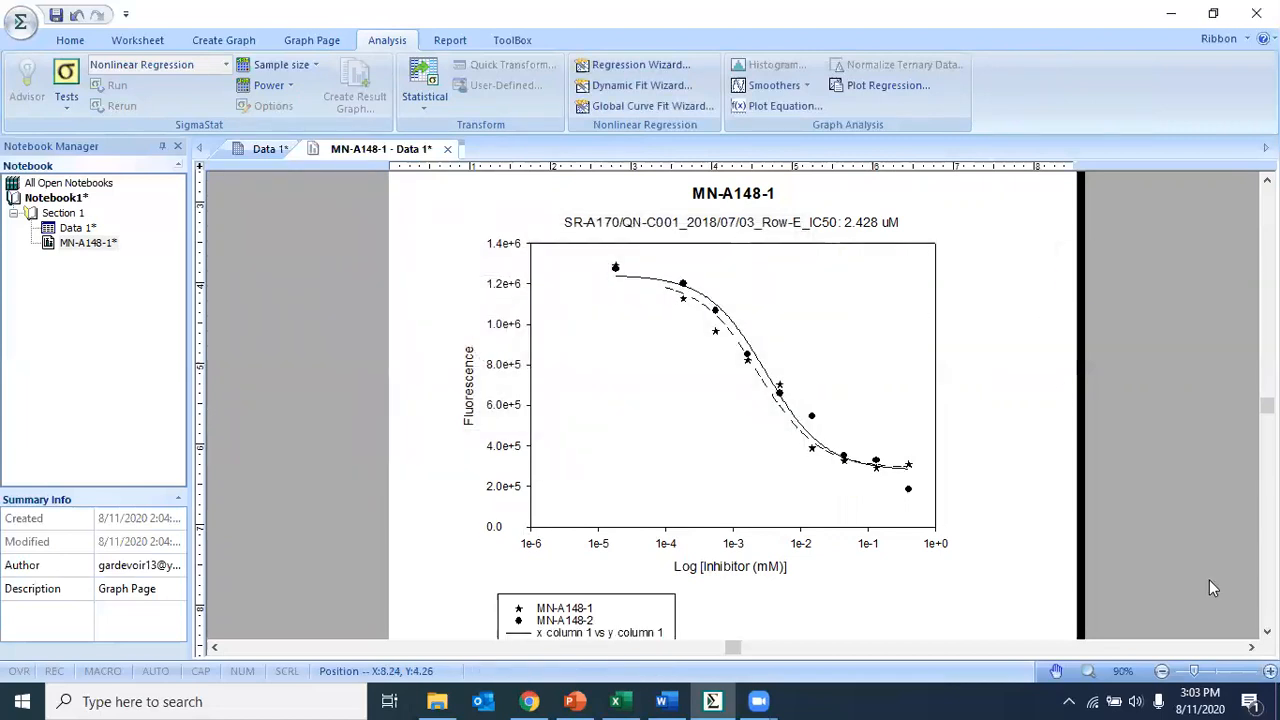
left_click(1270, 671)
left_click(1270, 671)
left_click(1270, 671)
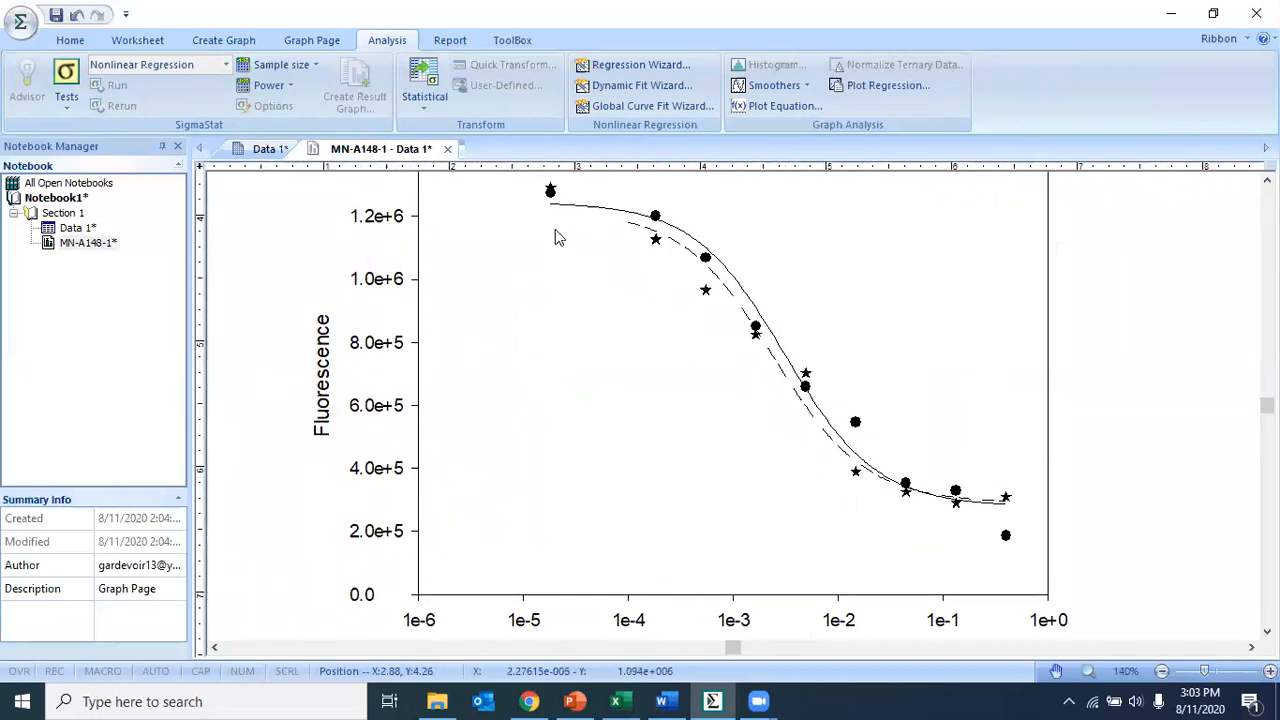
mouse_move(777, 395)
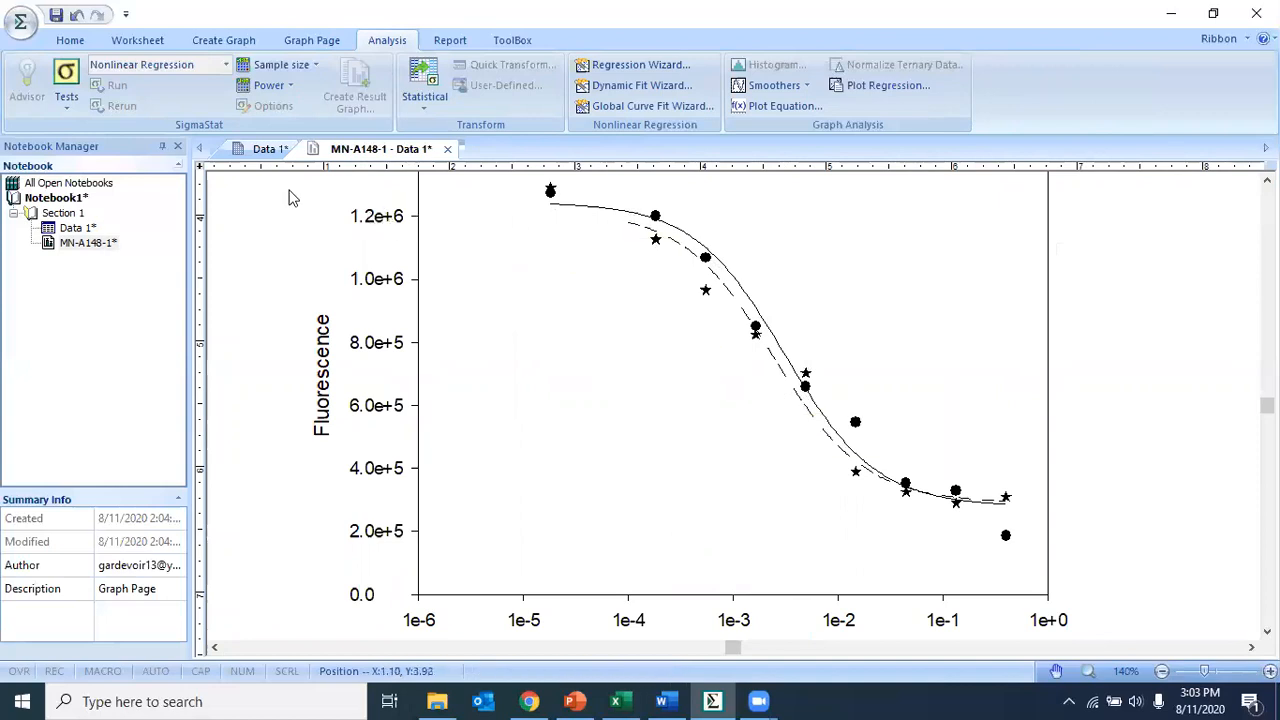
left_click(267, 149)
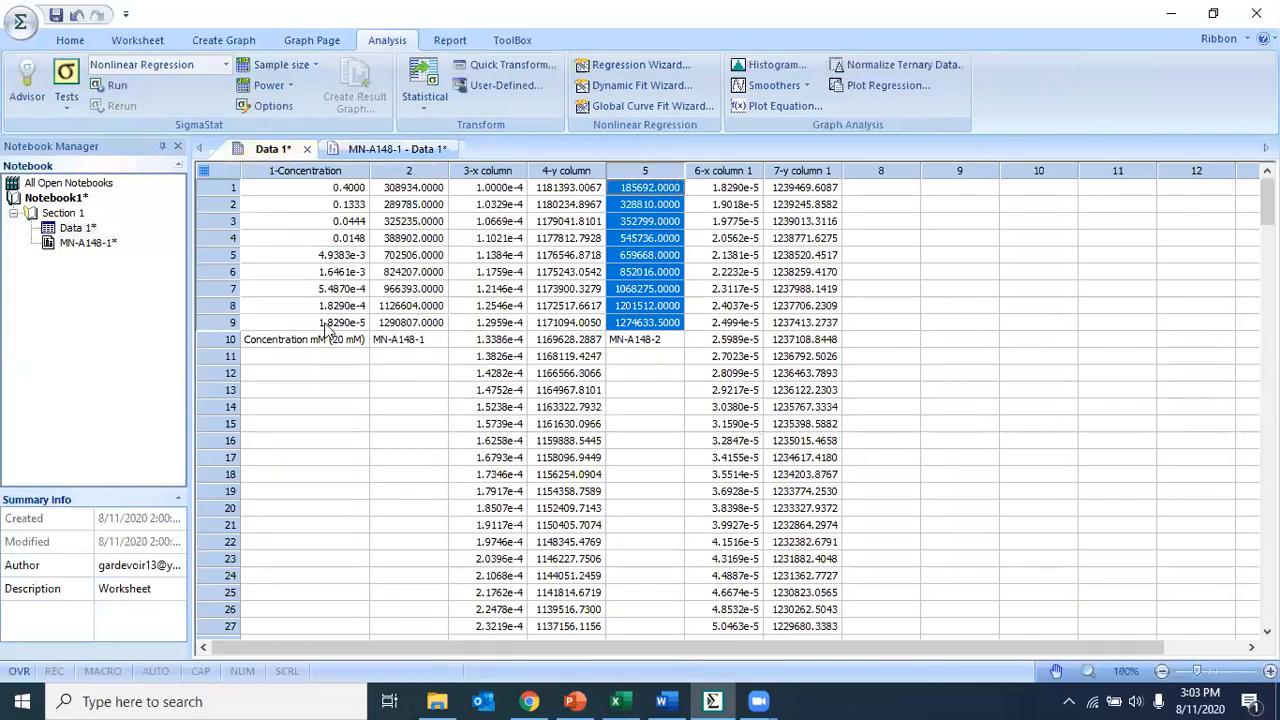
- Open the MN-A148-1 graph page and review the two fitted curves and the legend below the graph
left_click(327, 330)
left_click(393, 150)
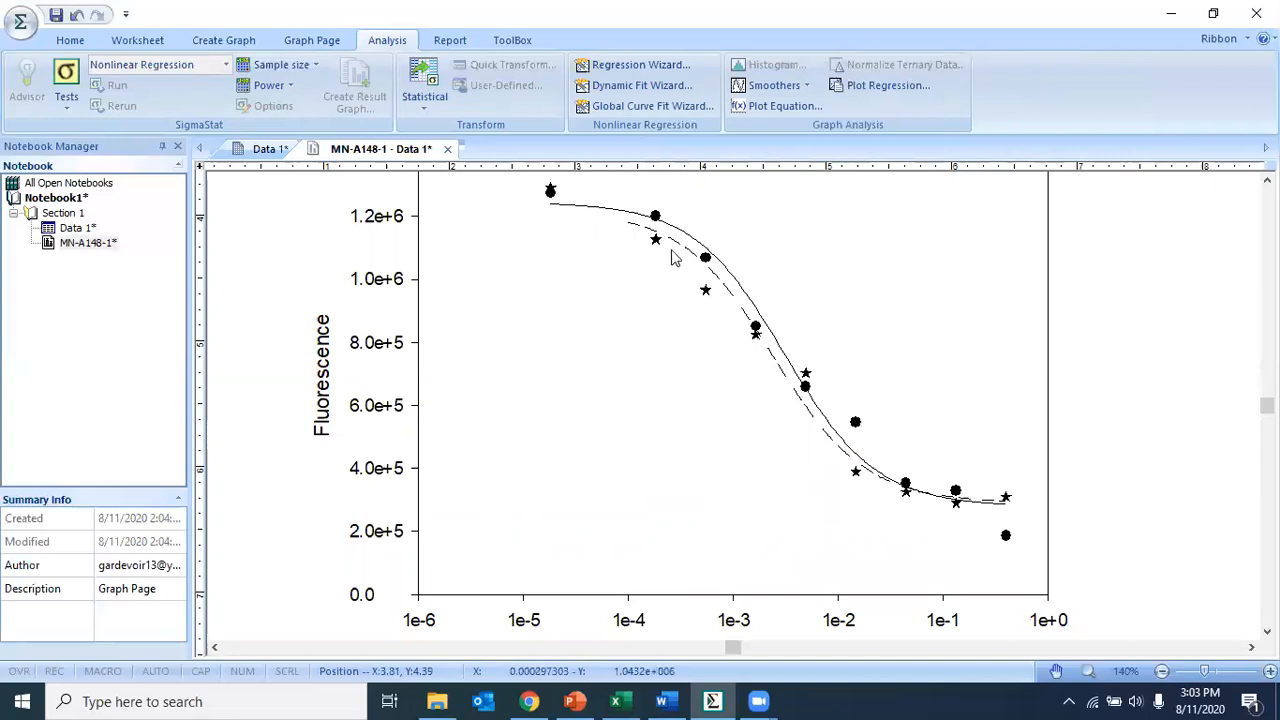
left_click(656, 218)
left_click(578, 352)
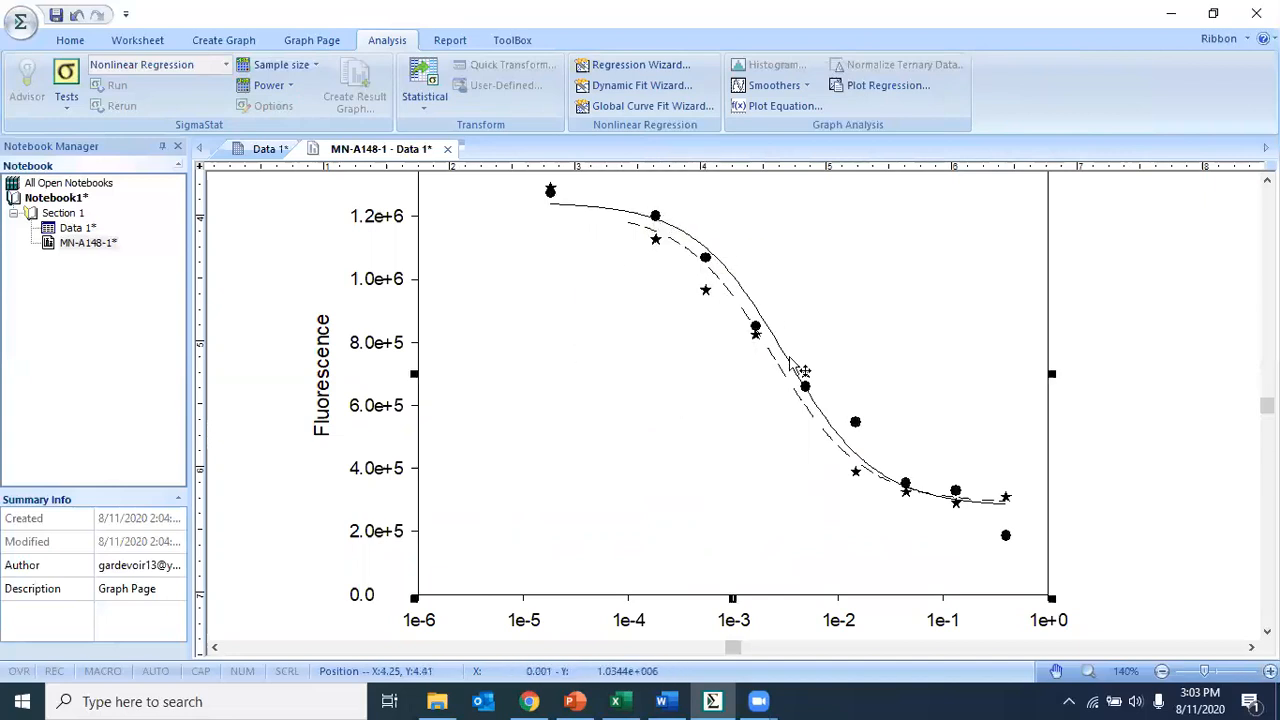
scroll(587, 366, "down", 3)
scroll(587, 366, "up", 4)
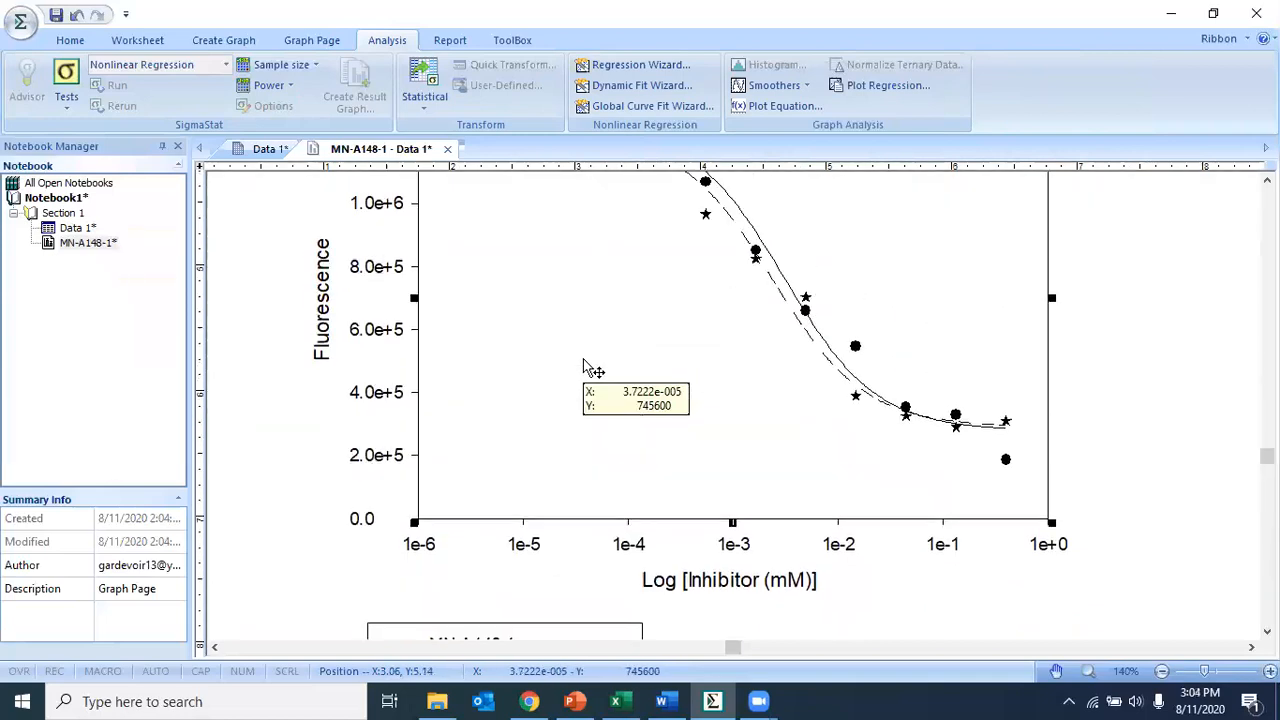
scroll(587, 366, "down", 3)
scroll(585, 362, "down", 1)
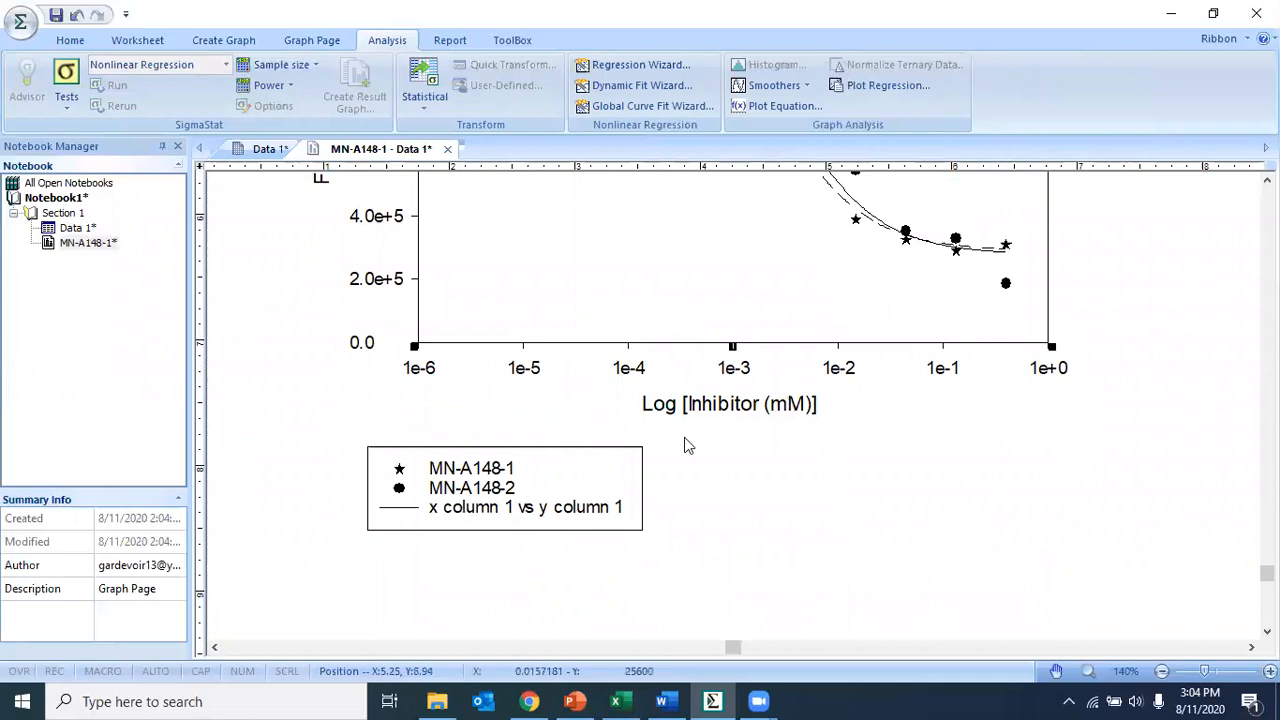
scroll(834, 245, "up", 2)
scroll(833, 243, "down", 3)
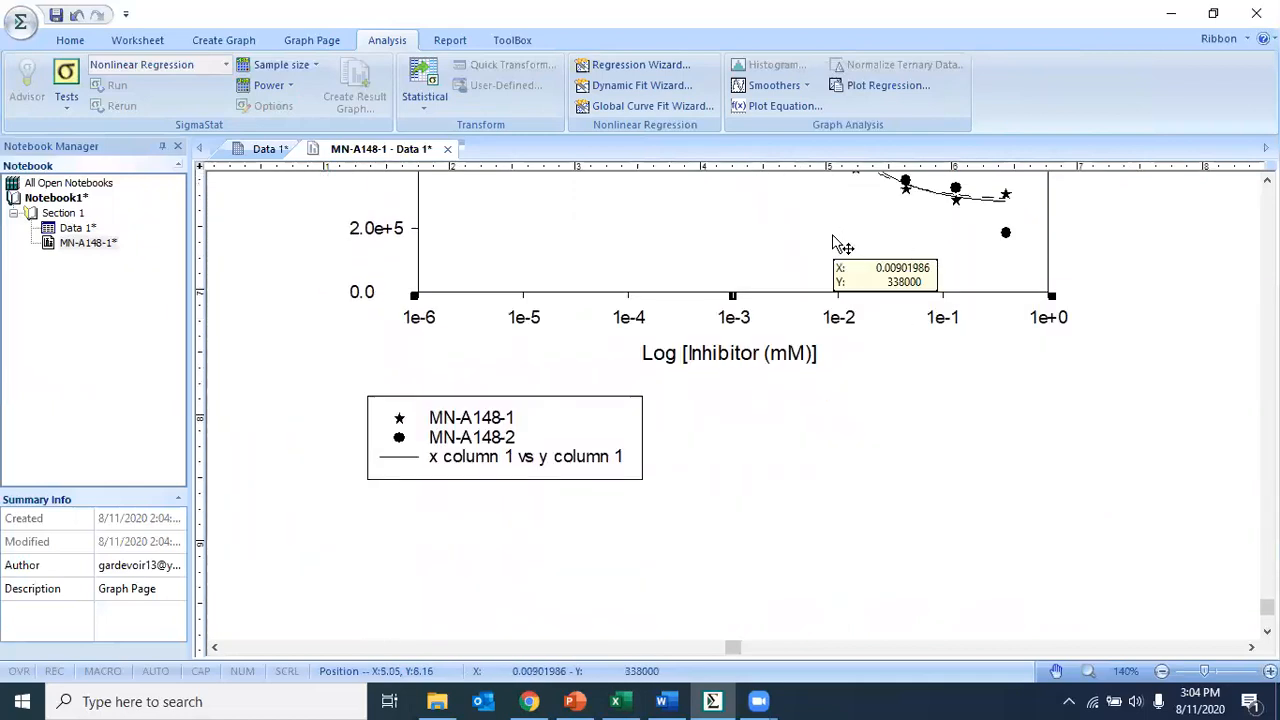
- In the legend properties, show the MN-A148-1 Curve entry and rename the x column 1 vs y column 1 entry to MN-A148-2
double_click(531, 457)
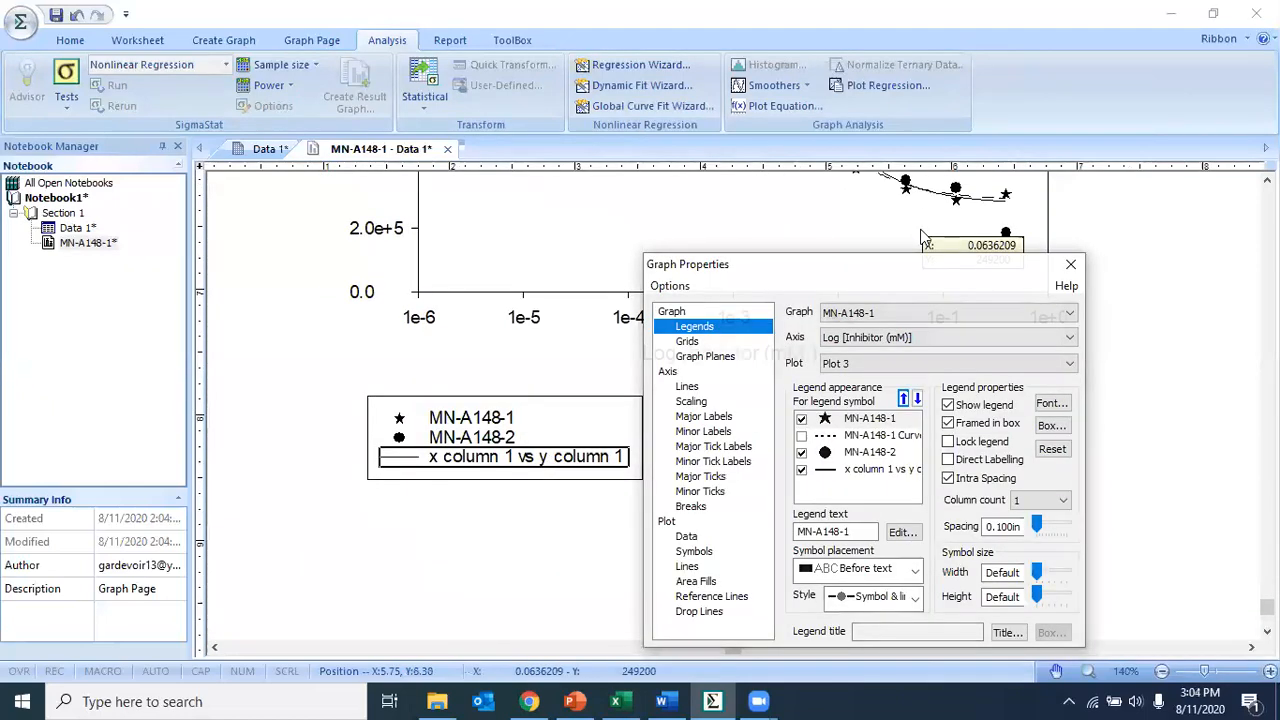
left_click_drag(864, 266, 839, 209)
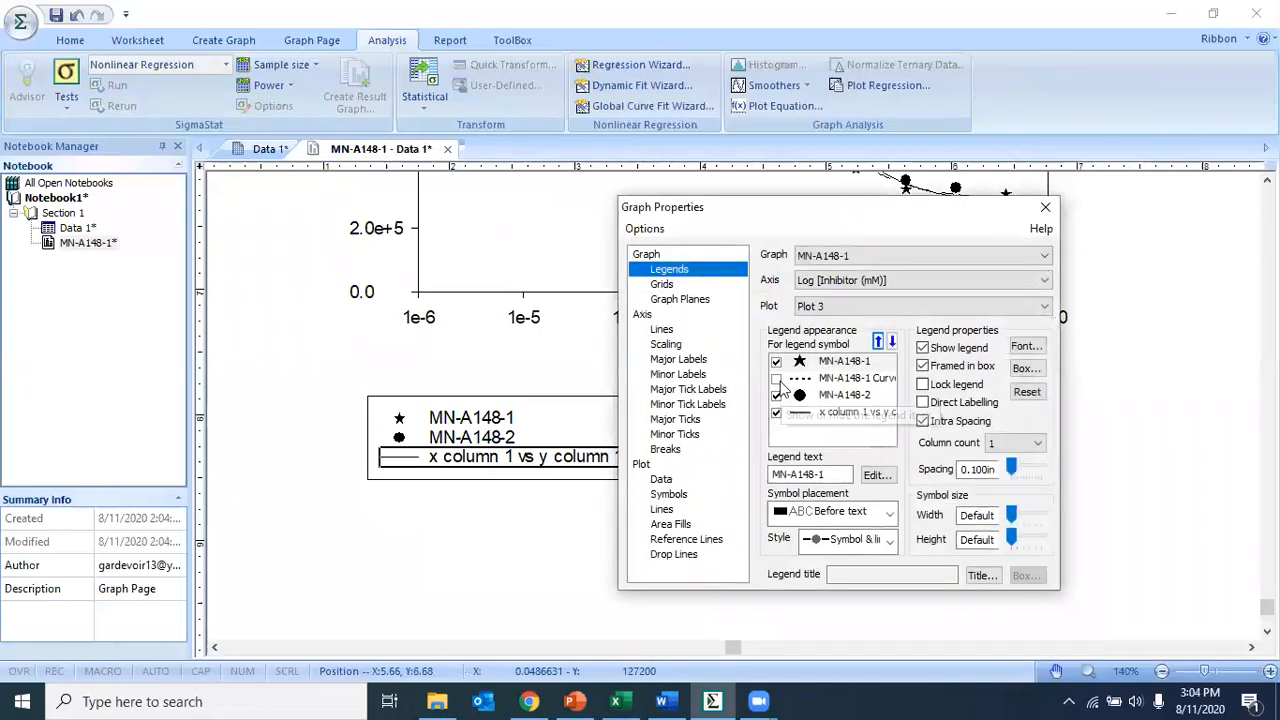
left_click(776, 378)
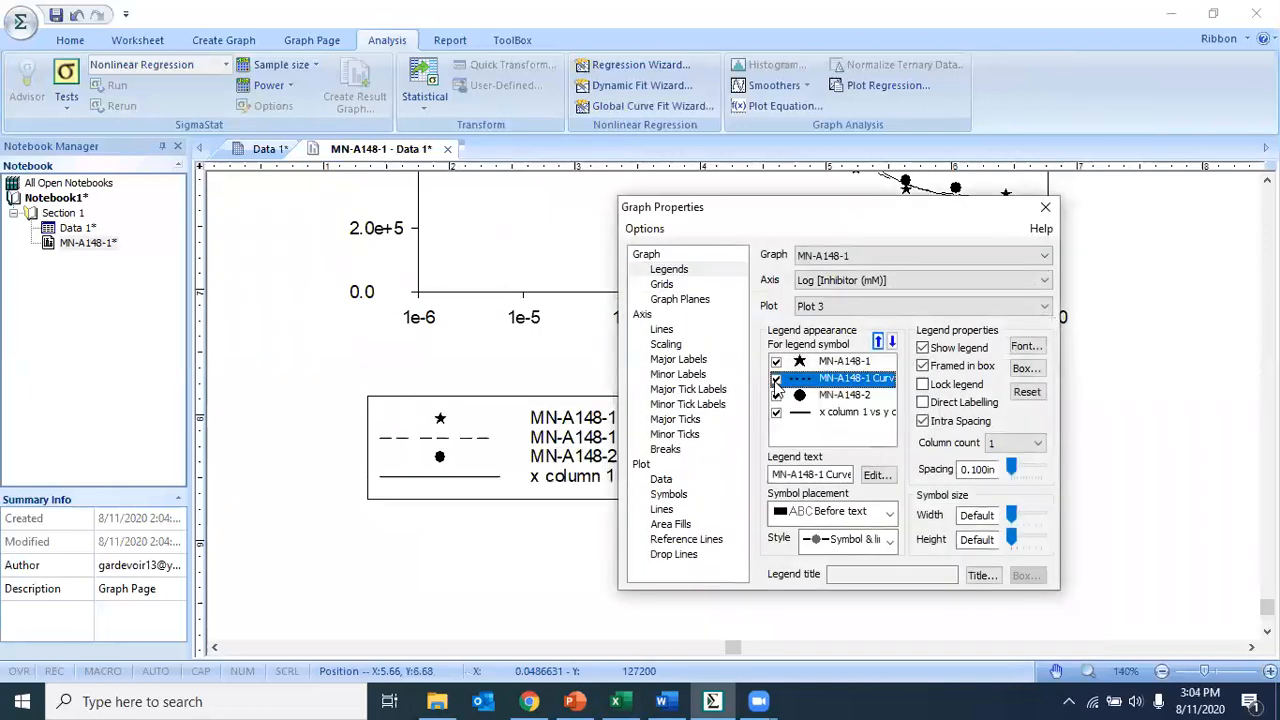
left_click(845, 413)
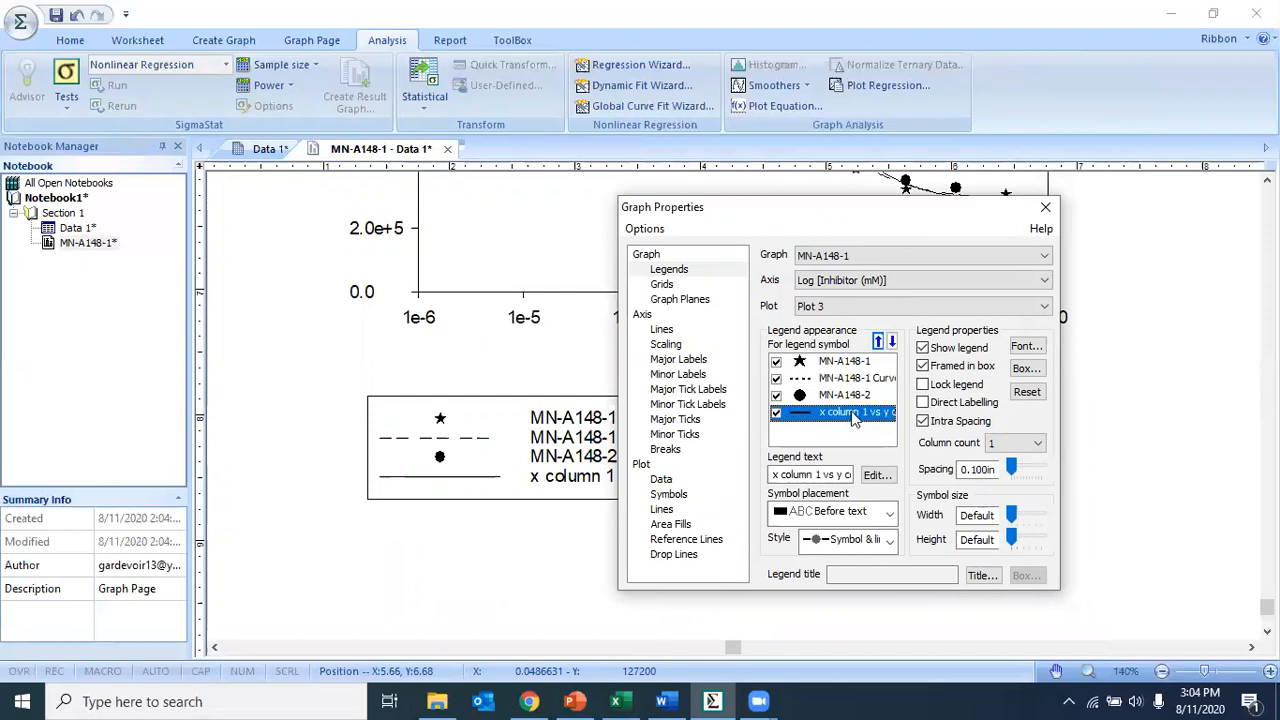
left_click_drag(773, 475, 888, 474)
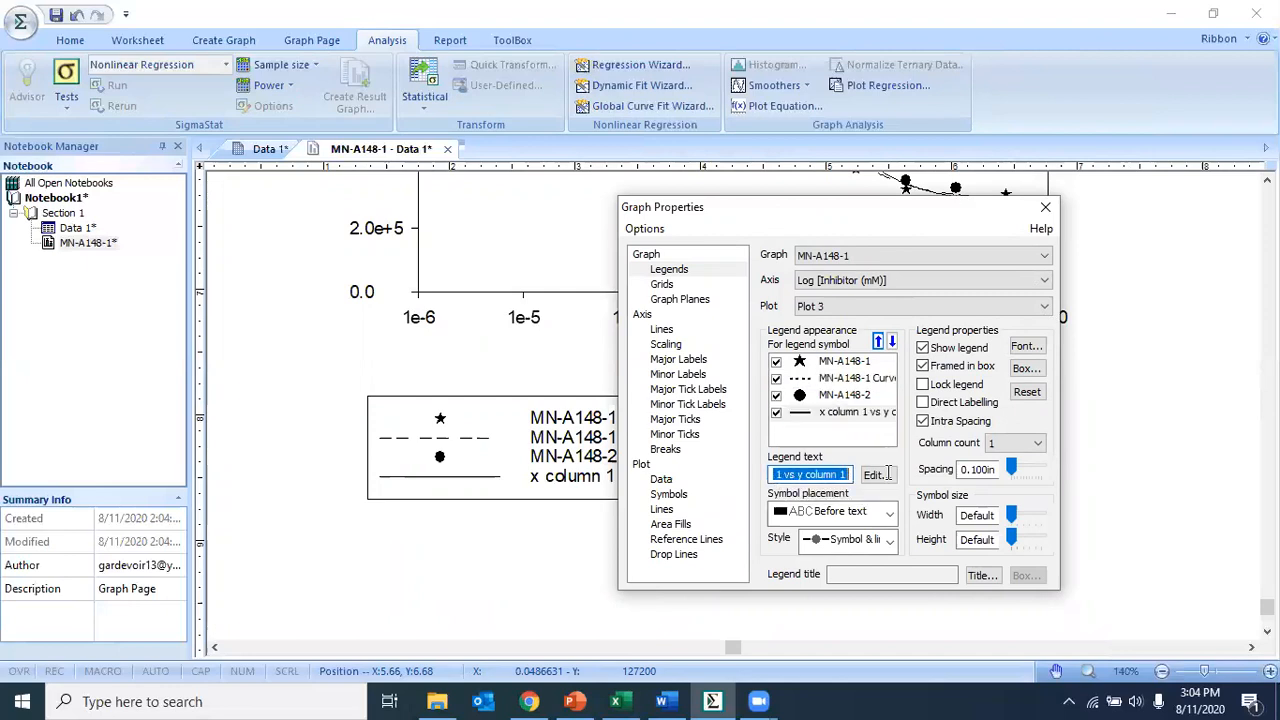
key("Delete")
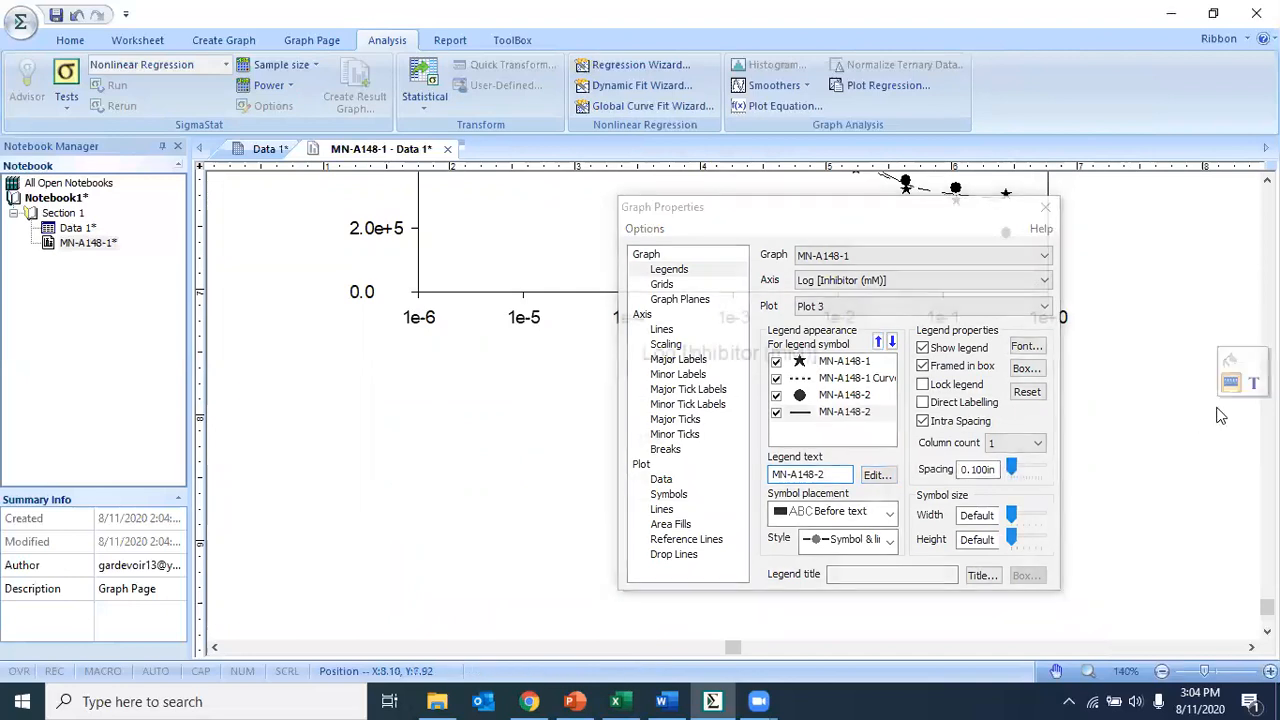
scroll(1203, 382, "up", 1)
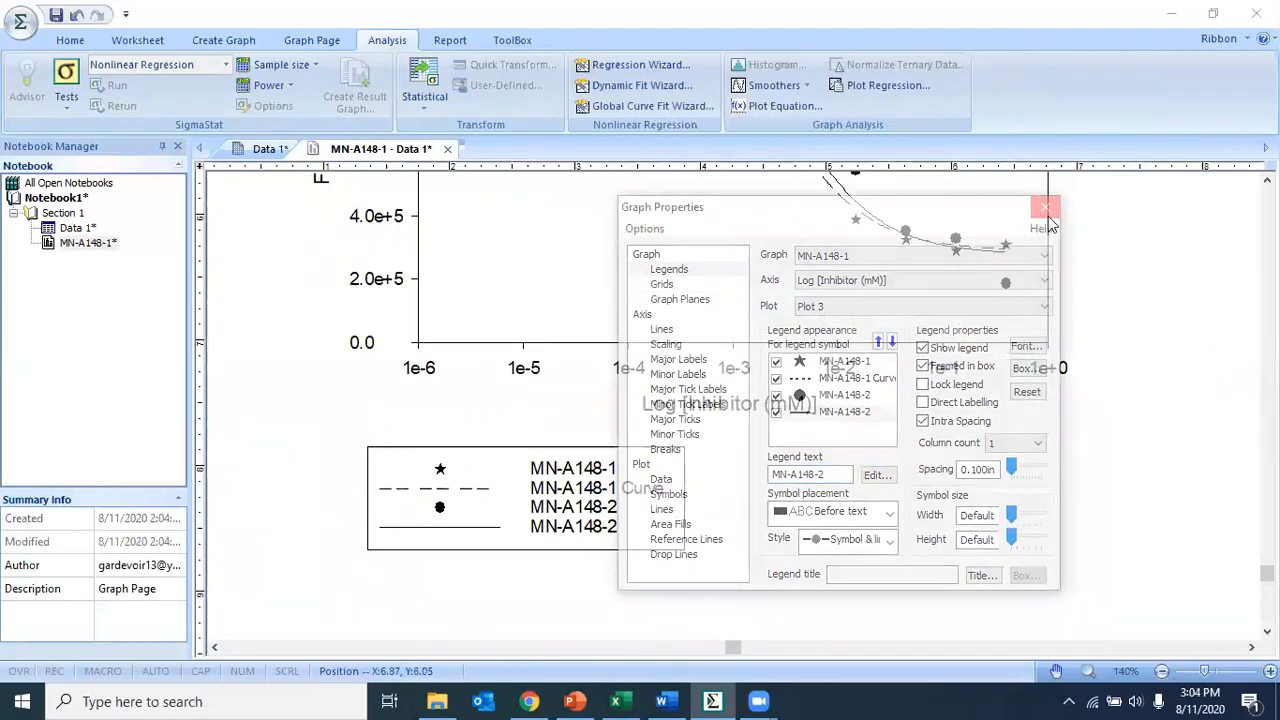
left_click(1045, 207)
- Rename the fourth legend entry, the new regression line, to MN-A148-2 Curve
double_click(543, 524)
left_click(850, 416)
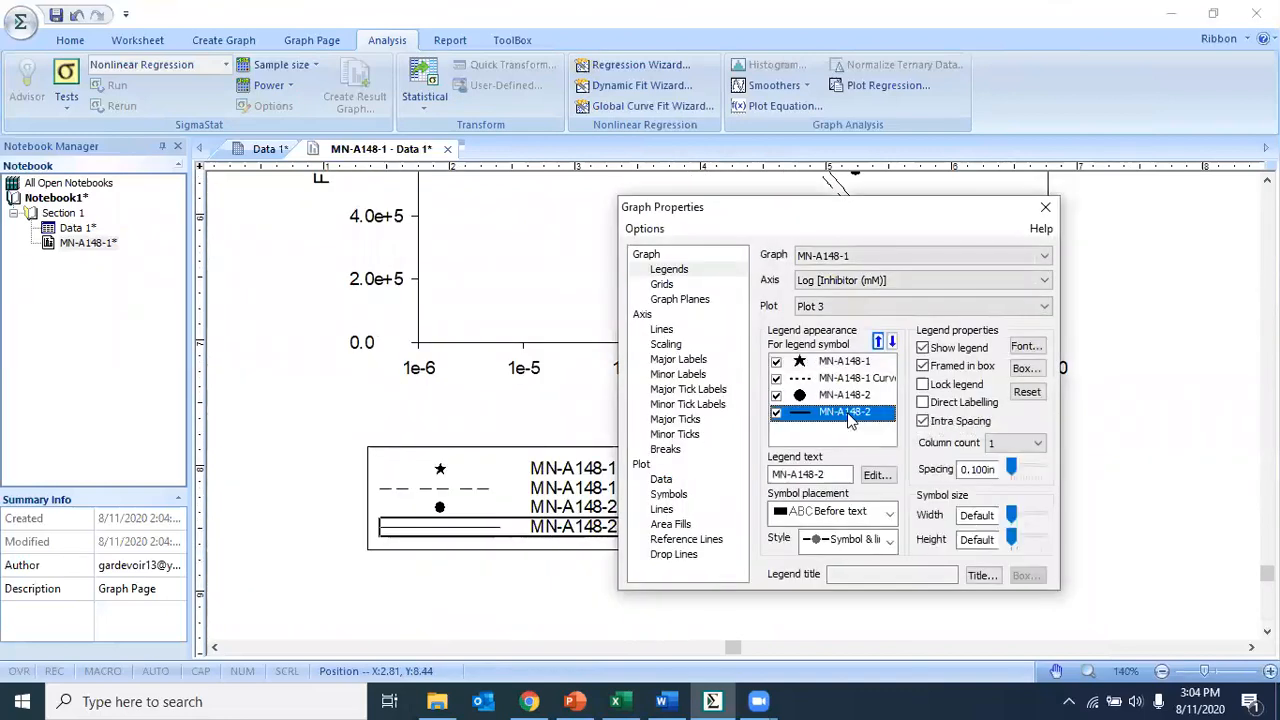
left_click(832, 474)
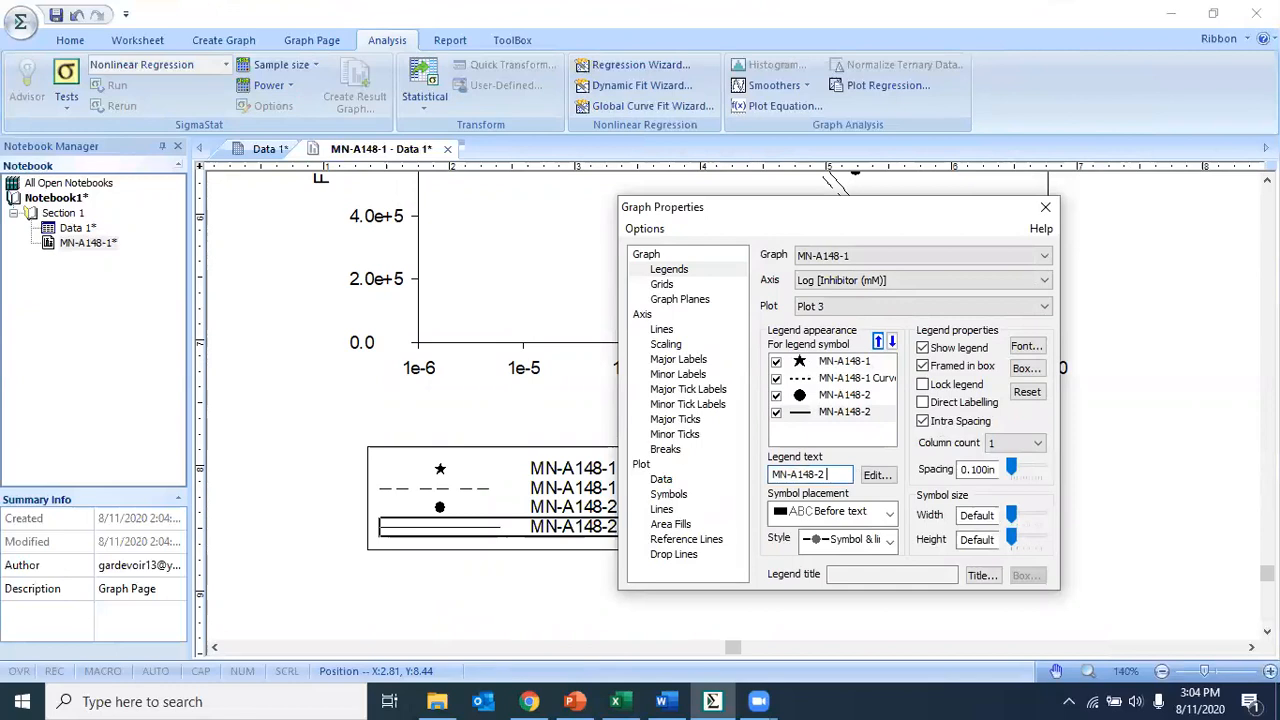
key("Return")
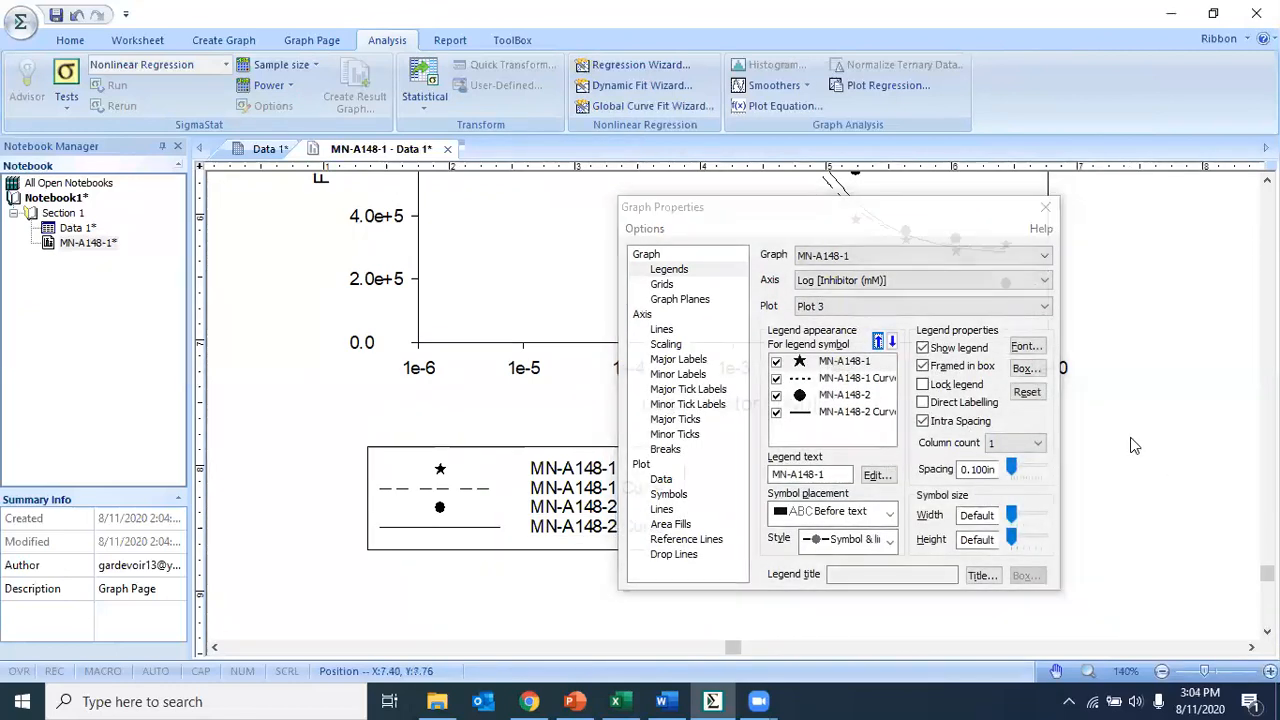
left_click(1045, 207)
scroll(922, 547, "up", 3)
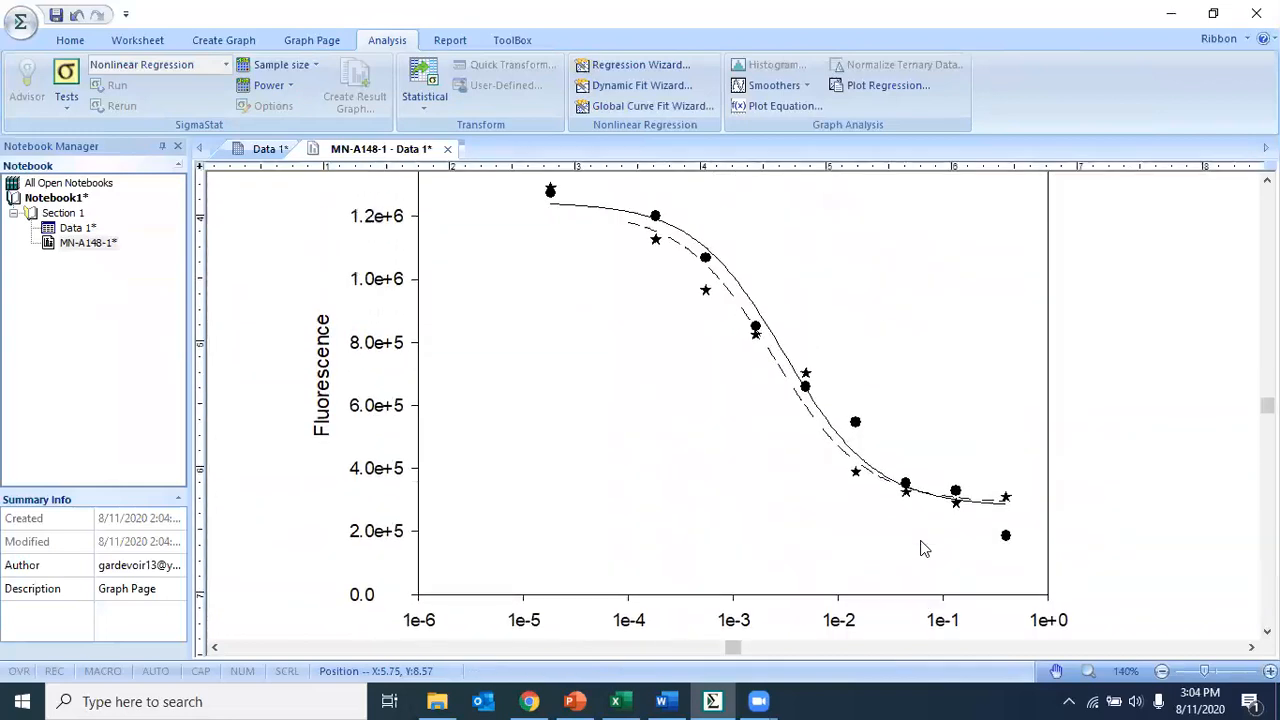
scroll(880, 551, "down", 3)
scroll(880, 552, "up", 7)
scroll(880, 552, "down", 4)
scroll(882, 556, "up", 3)
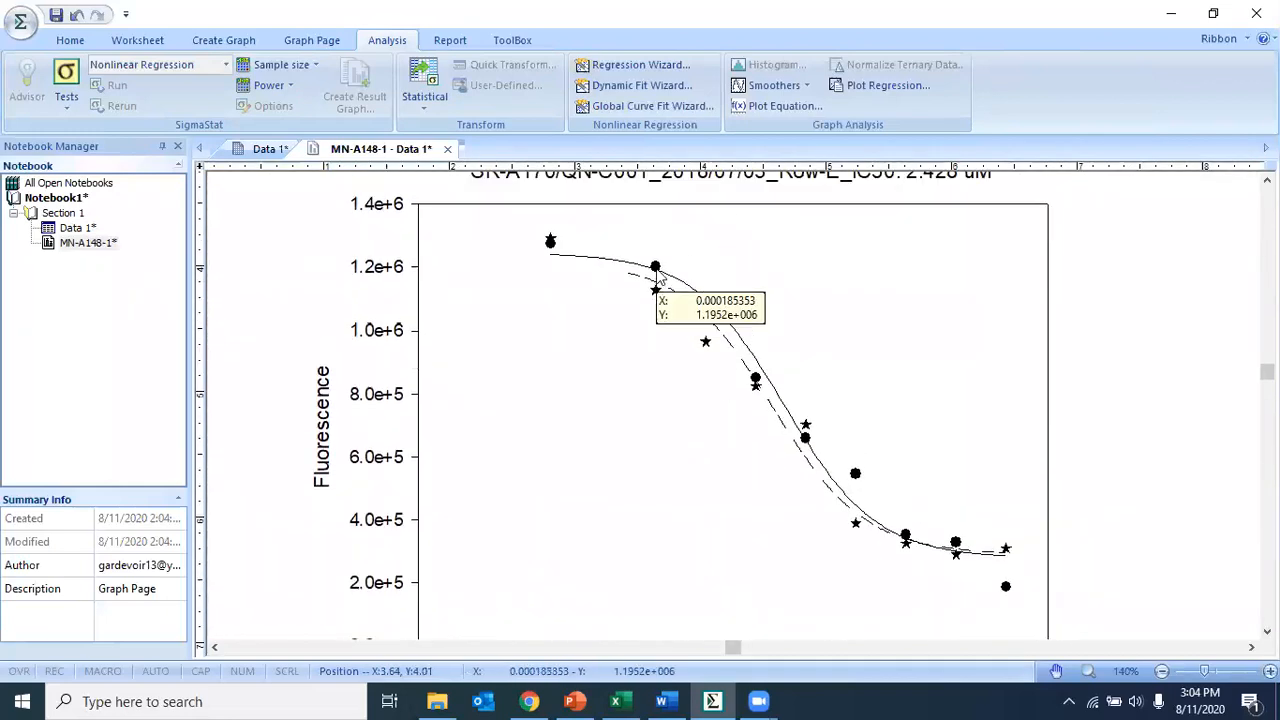
double_click(656, 269)
left_click(1046, 207)
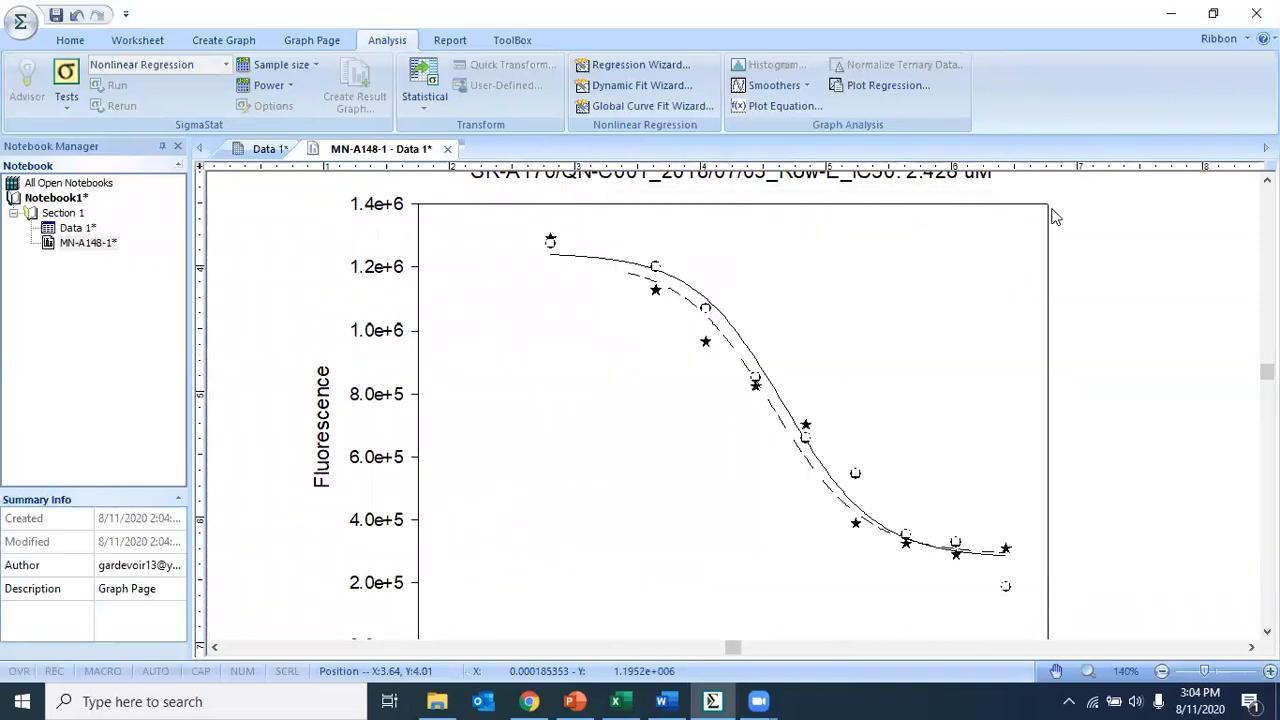
double_click(657, 268)
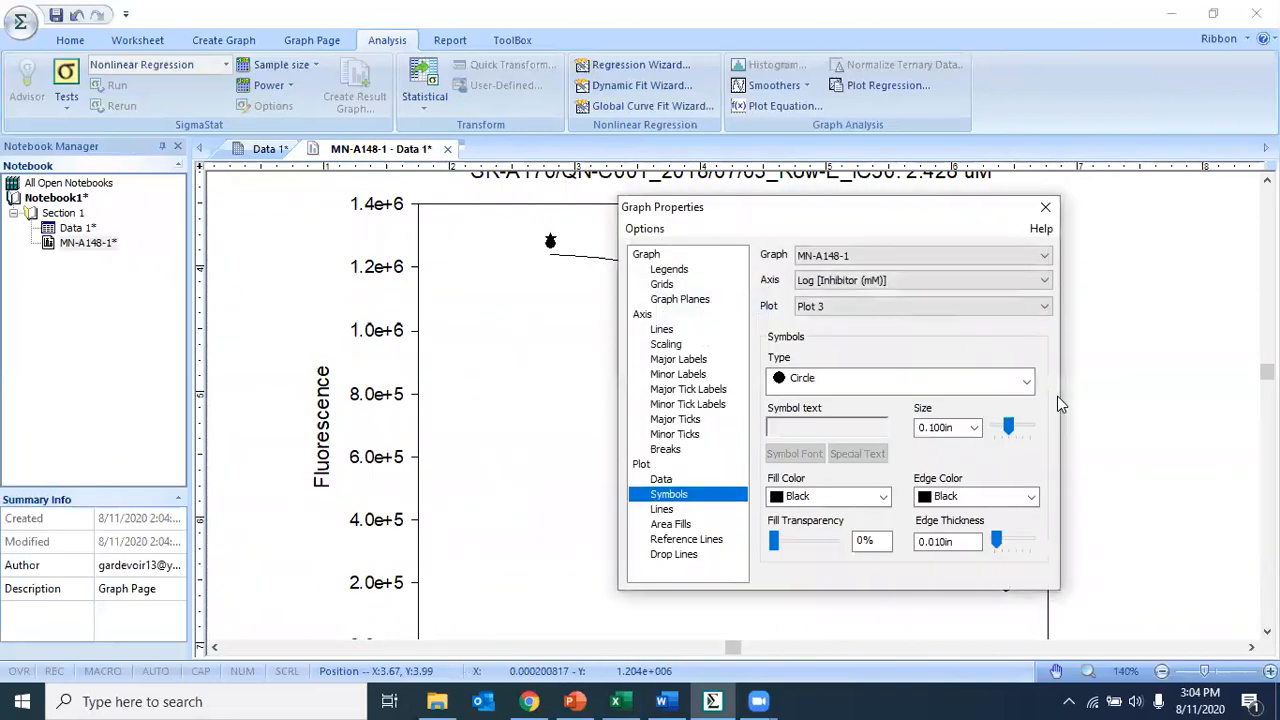
left_click(1045, 207)
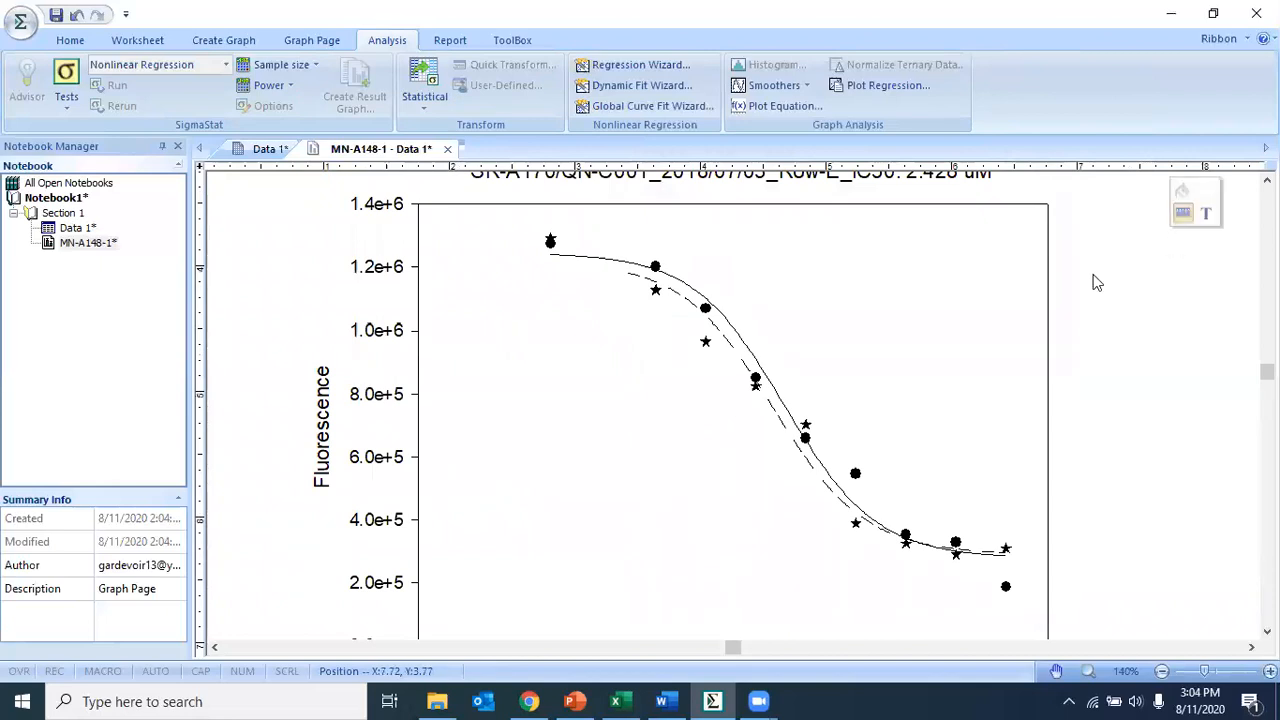
double_click(707, 313)
left_click(1045, 206)
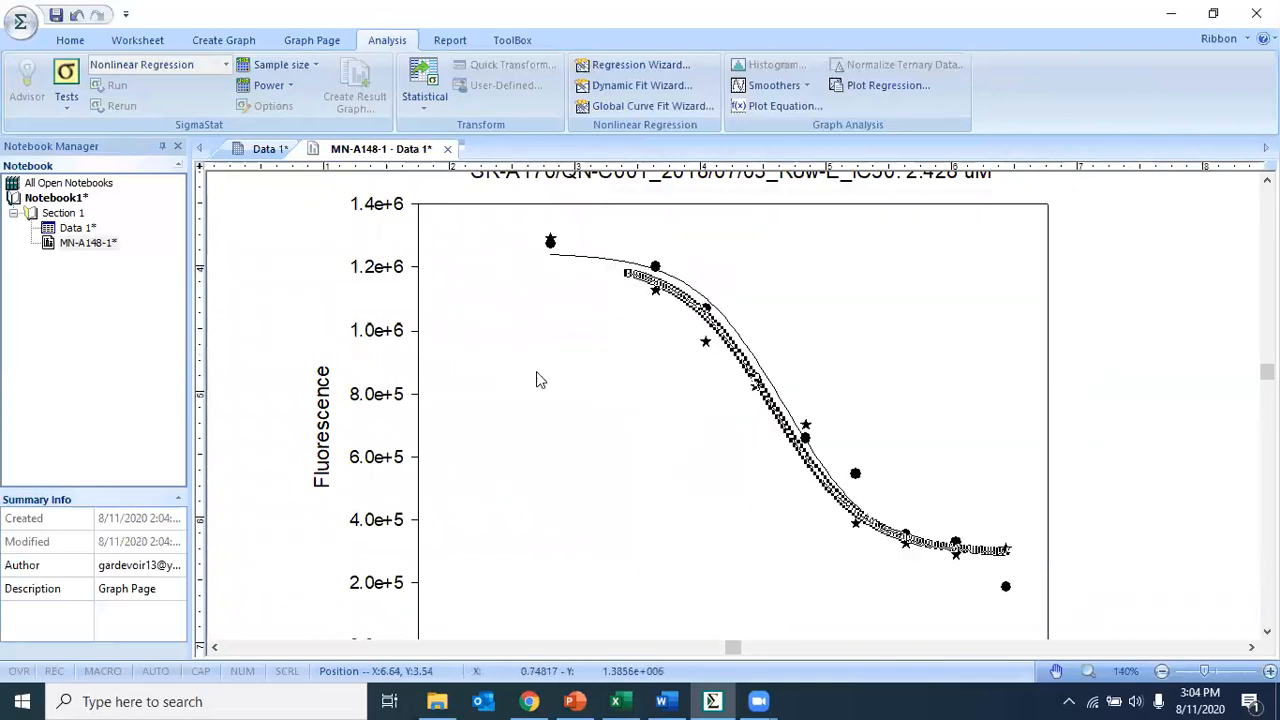
left_click(810, 292)
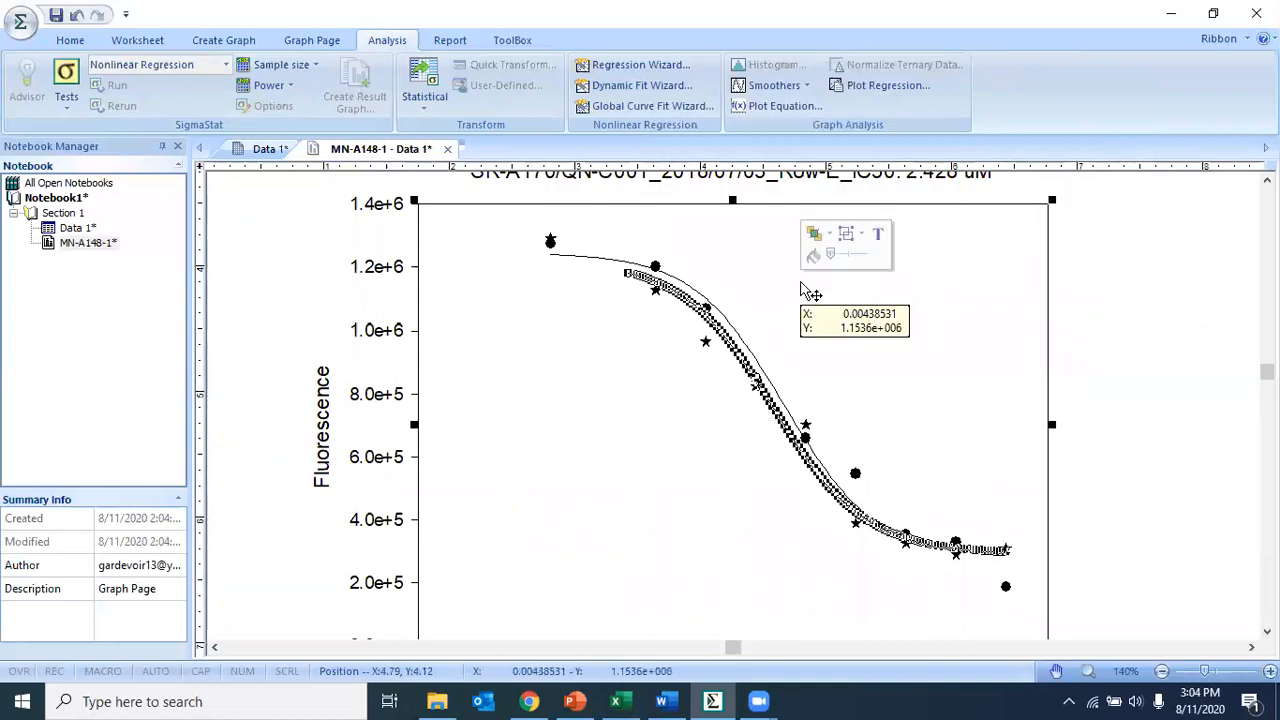
left_click(1130, 292)
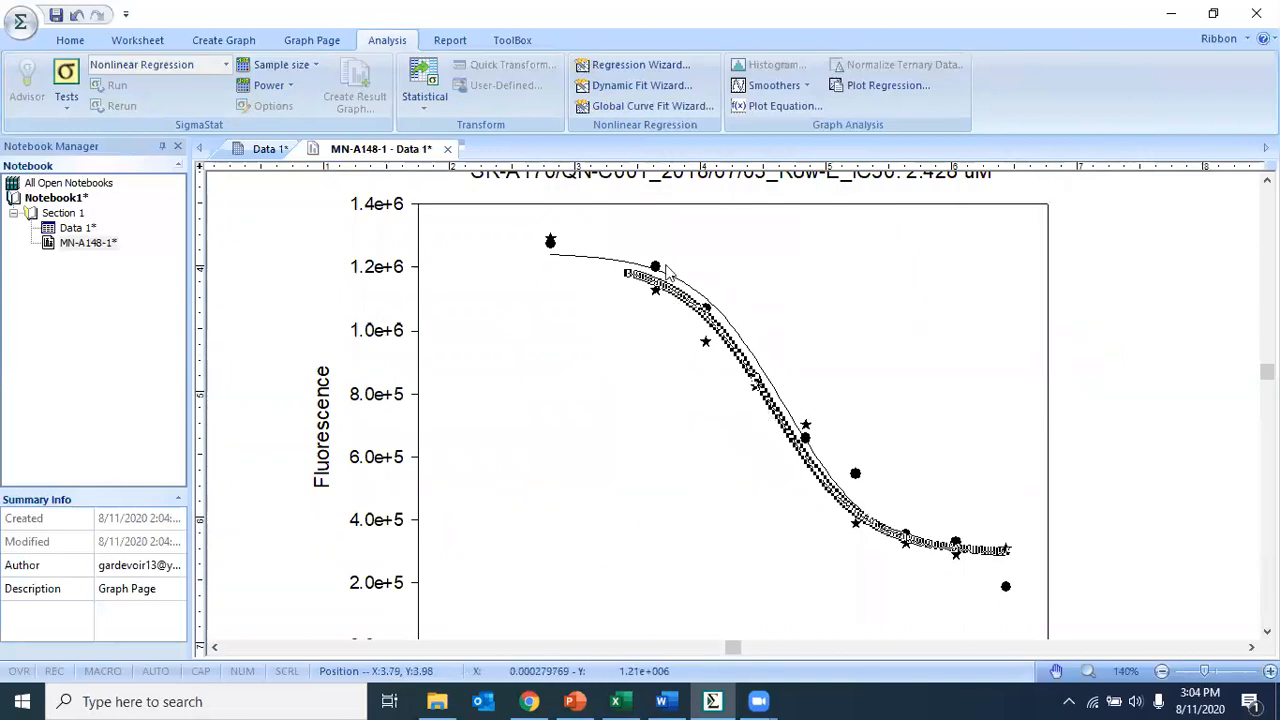
- Change the MN-A148-2 data point symbols to Square, checker
double_click(658, 276)
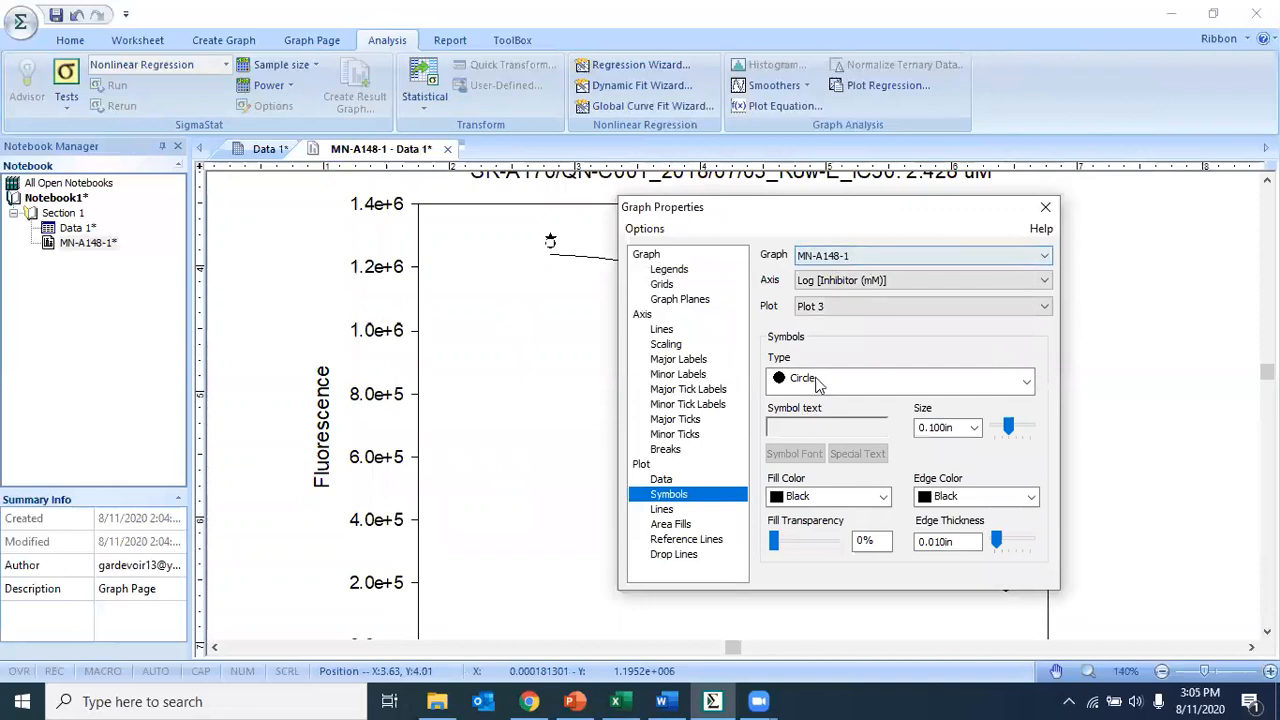
left_click(818, 383)
scroll(864, 544, "down", 5)
scroll(864, 544, "up", 3)
left_click(843, 494)
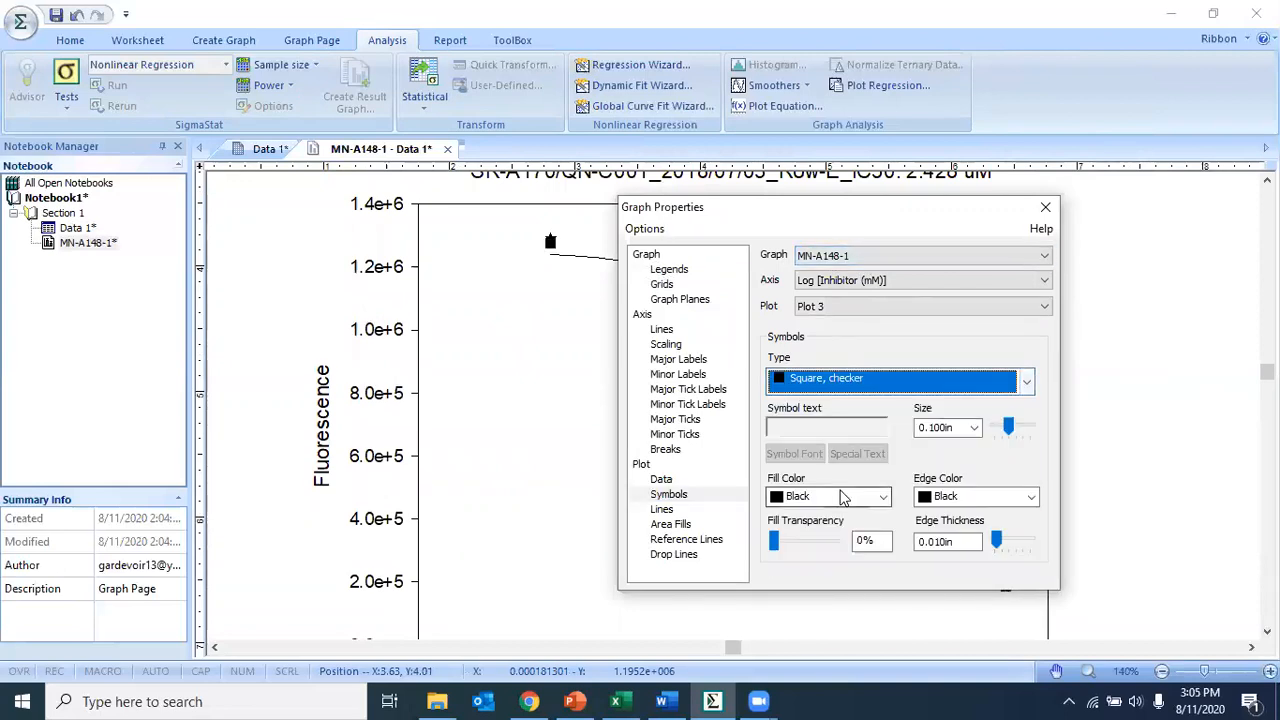
left_click(1080, 367)
left_click(1046, 208)
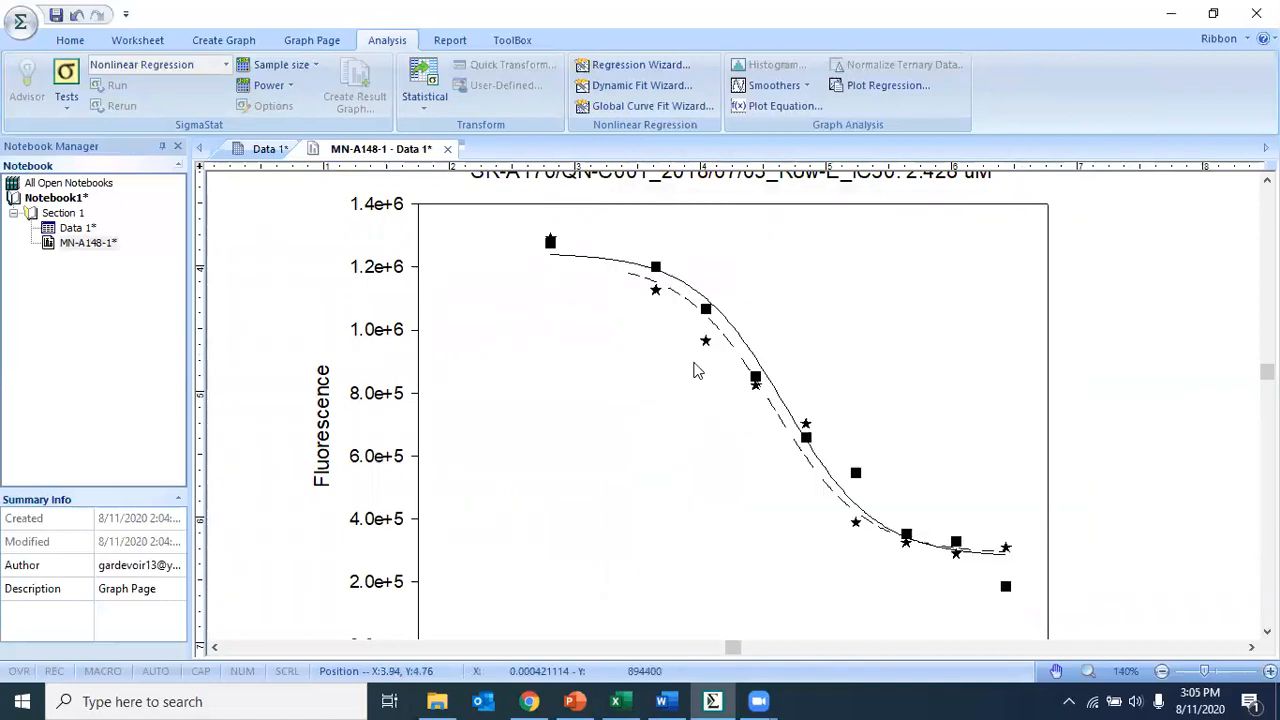
- Set the MN-A148-2 regression curve's line type to Long-Short
double_click(586, 259)
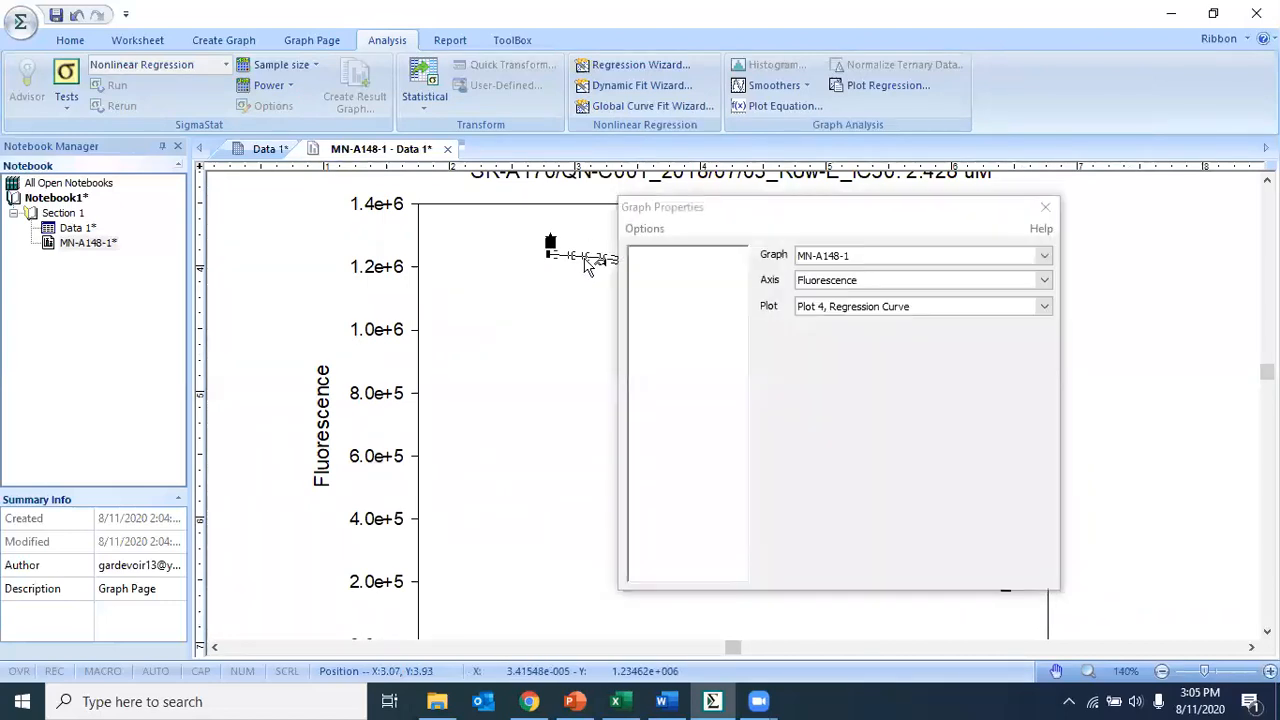
left_click(883, 378)
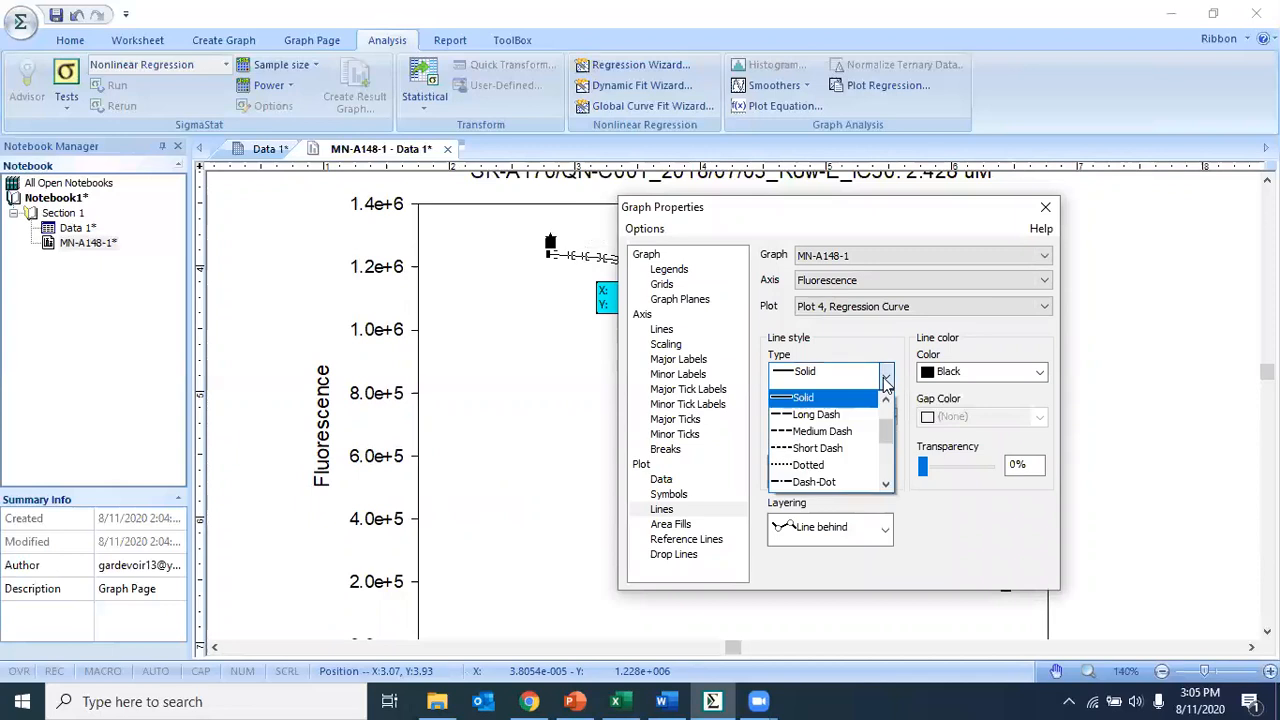
scroll(830, 482, "down", 3)
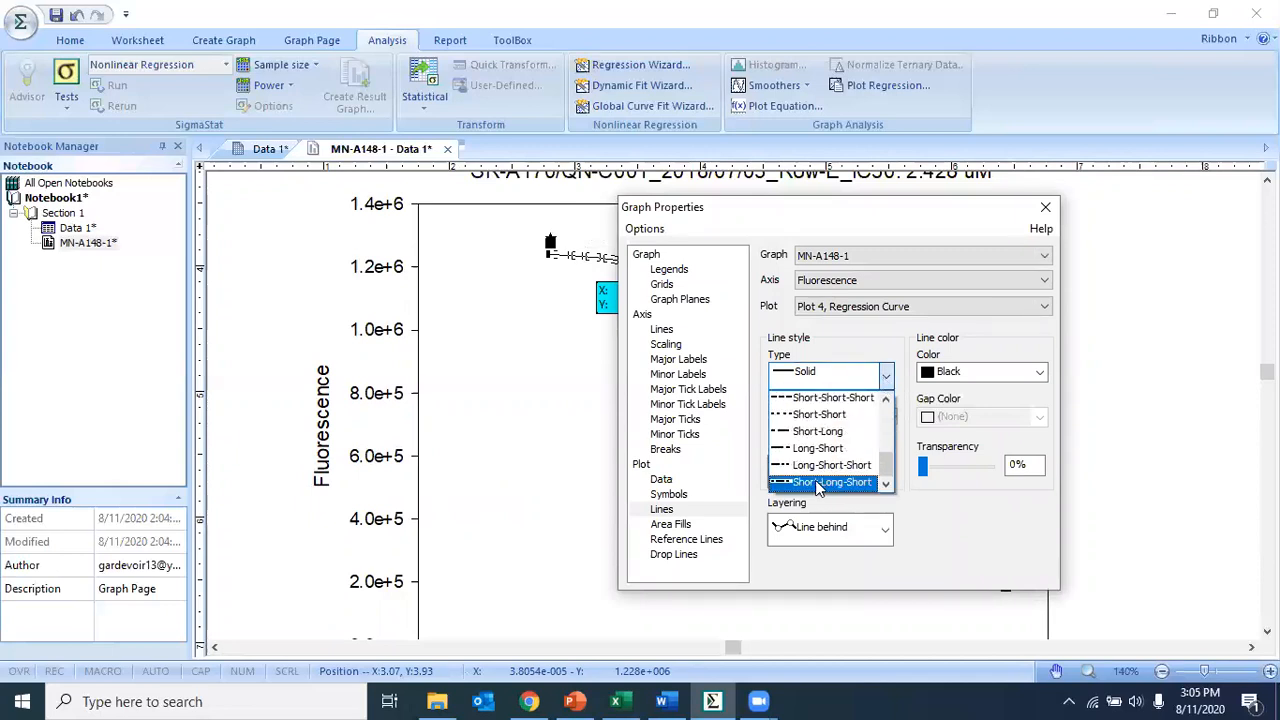
left_click(817, 448)
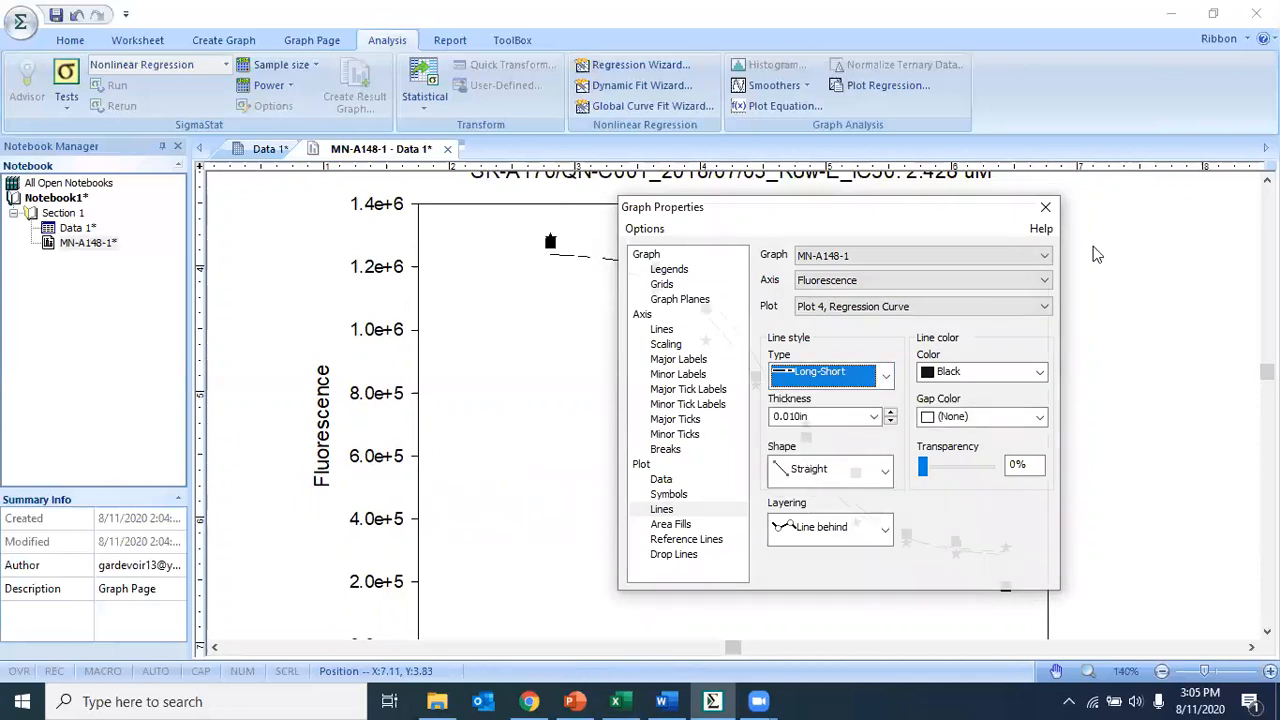
left_click(1045, 207)
- Review the finished graph, title and legend, zooming out to see the whole page
scroll(1121, 390, "down", 3)
scroll(1124, 389, "up", 2)
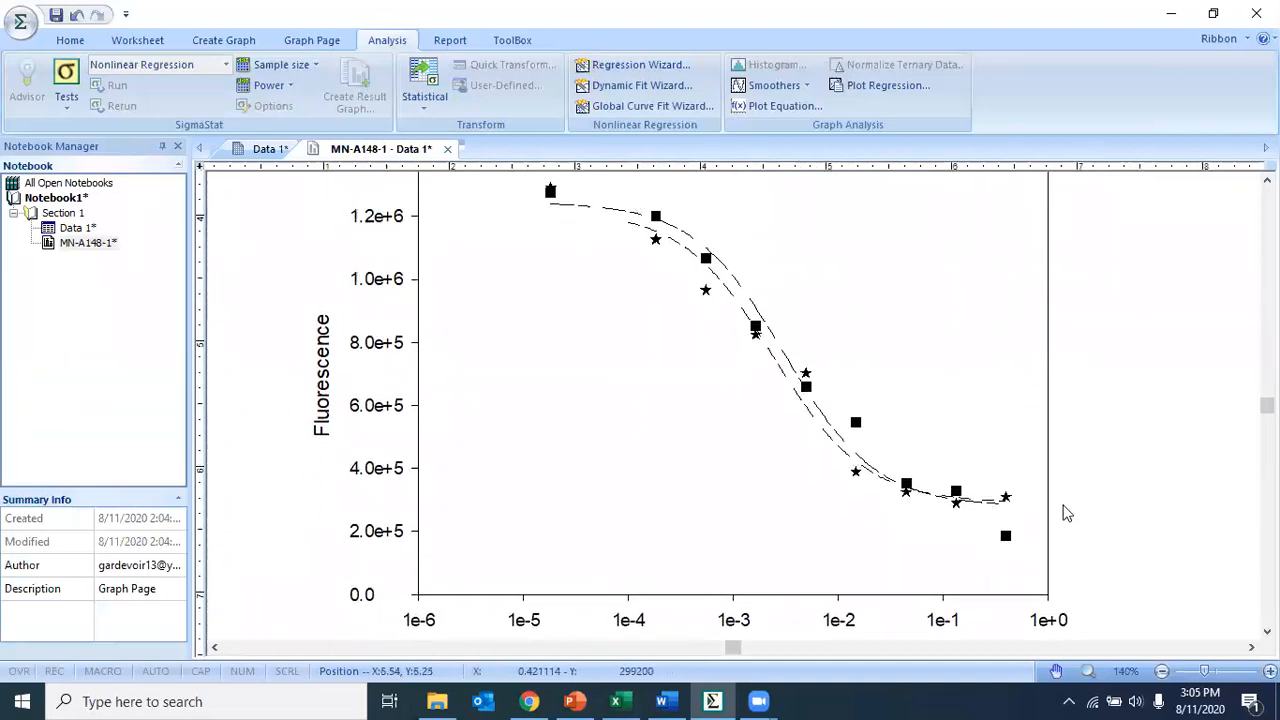
scroll(858, 455, "down", 5)
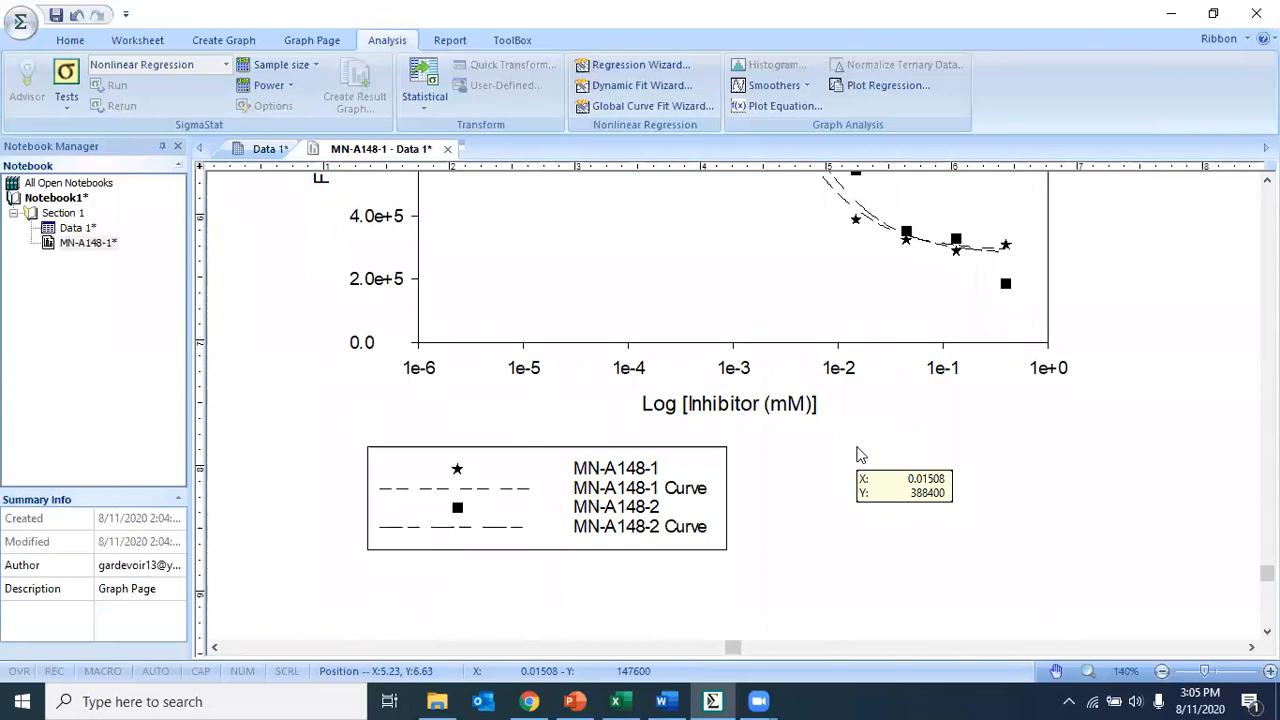
scroll(583, 546, "up", 6)
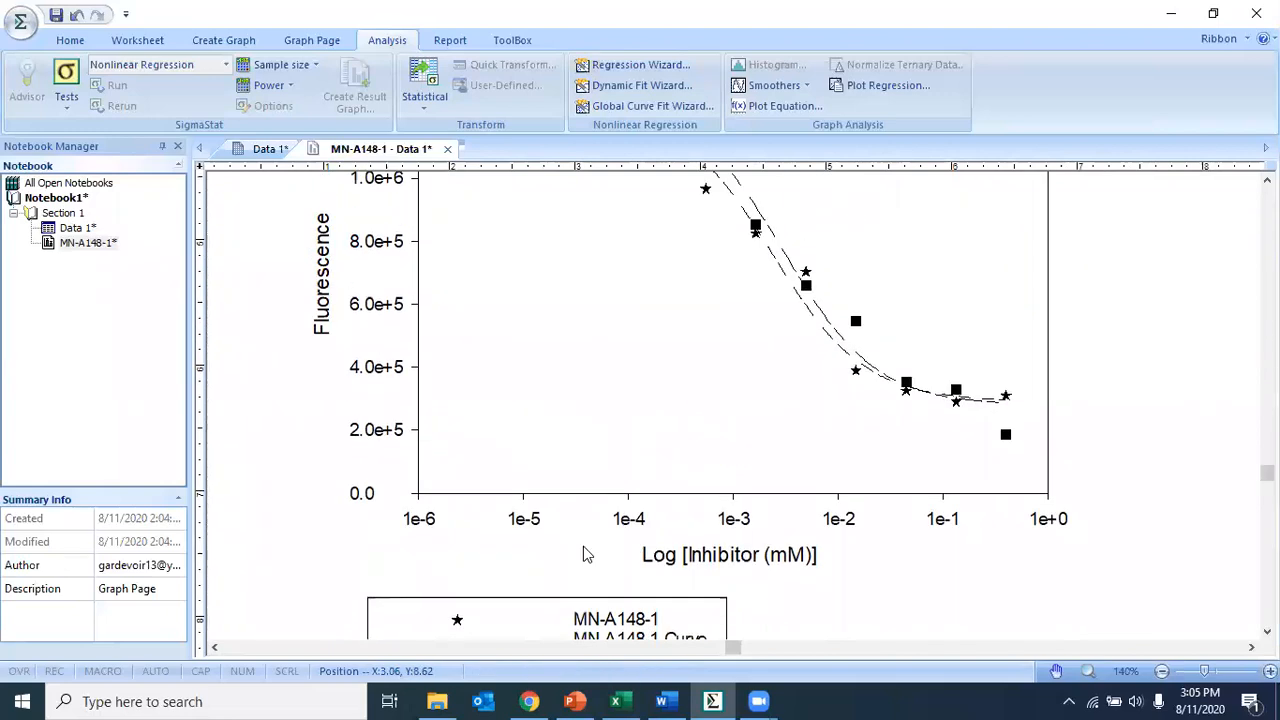
scroll(583, 546, "down", 9)
scroll(583, 553, "up", 8)
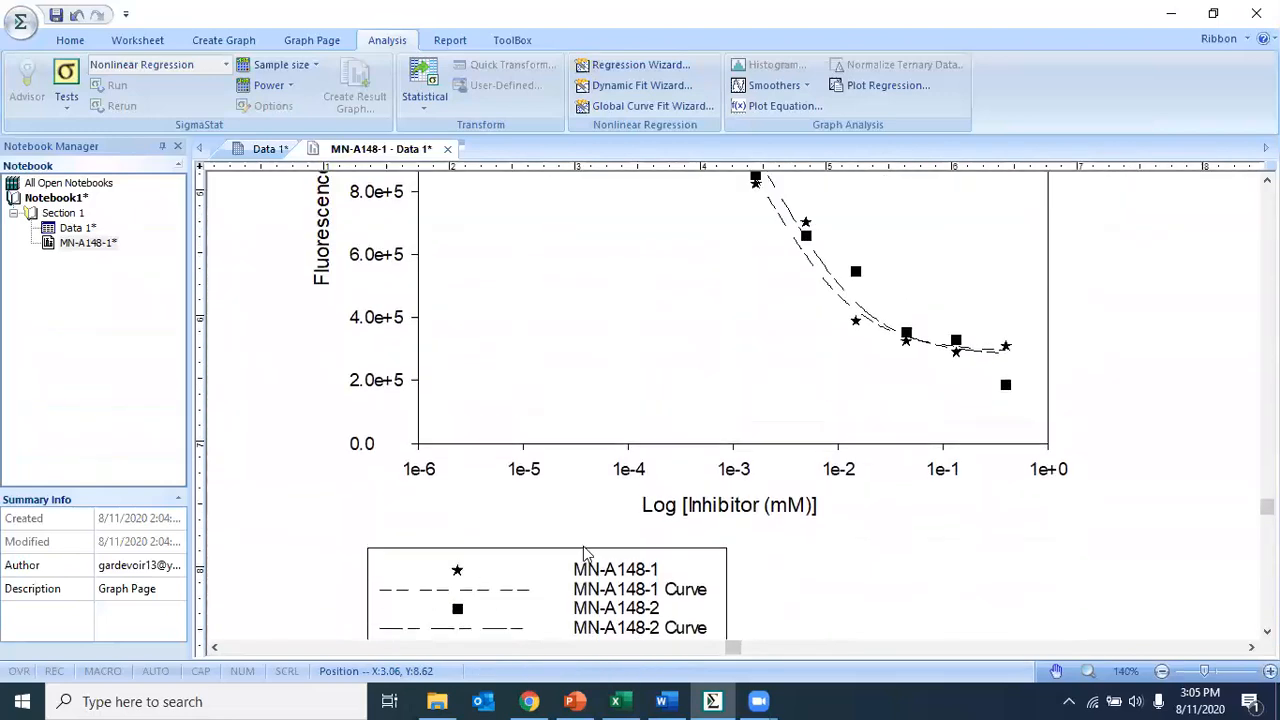
scroll(705, 306, "up", 4)
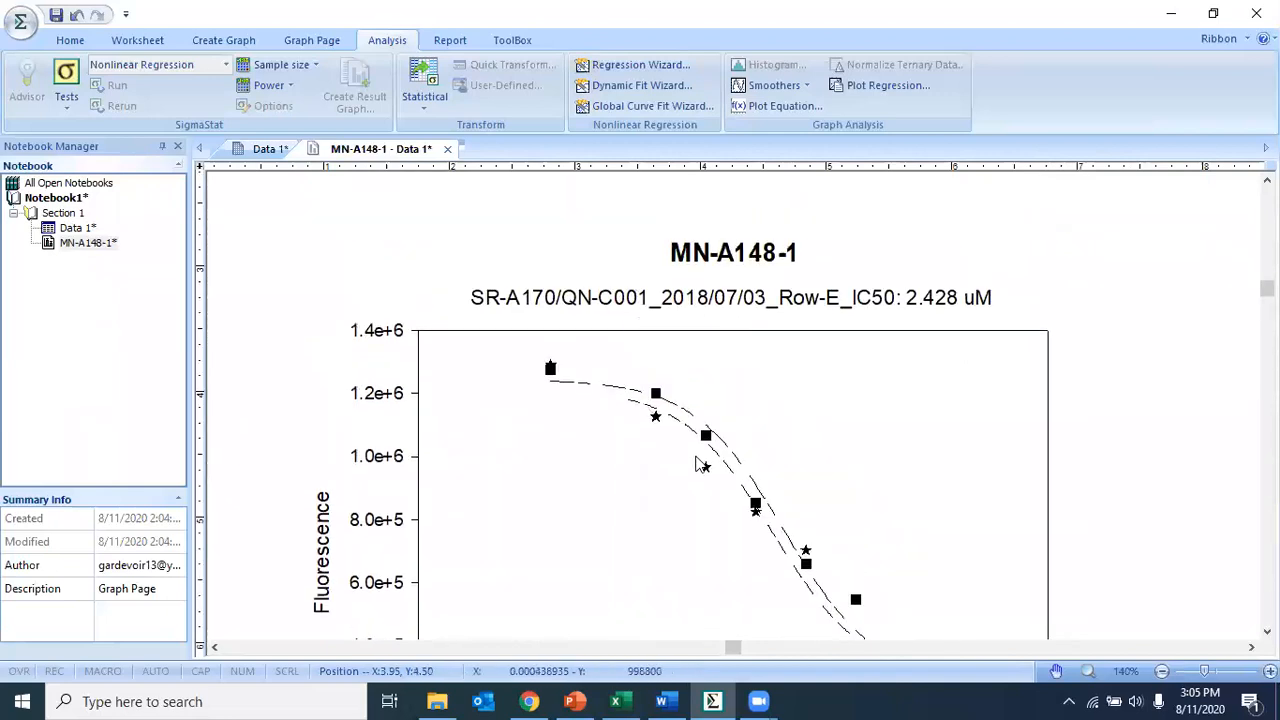
scroll(700, 463, "down", 3)
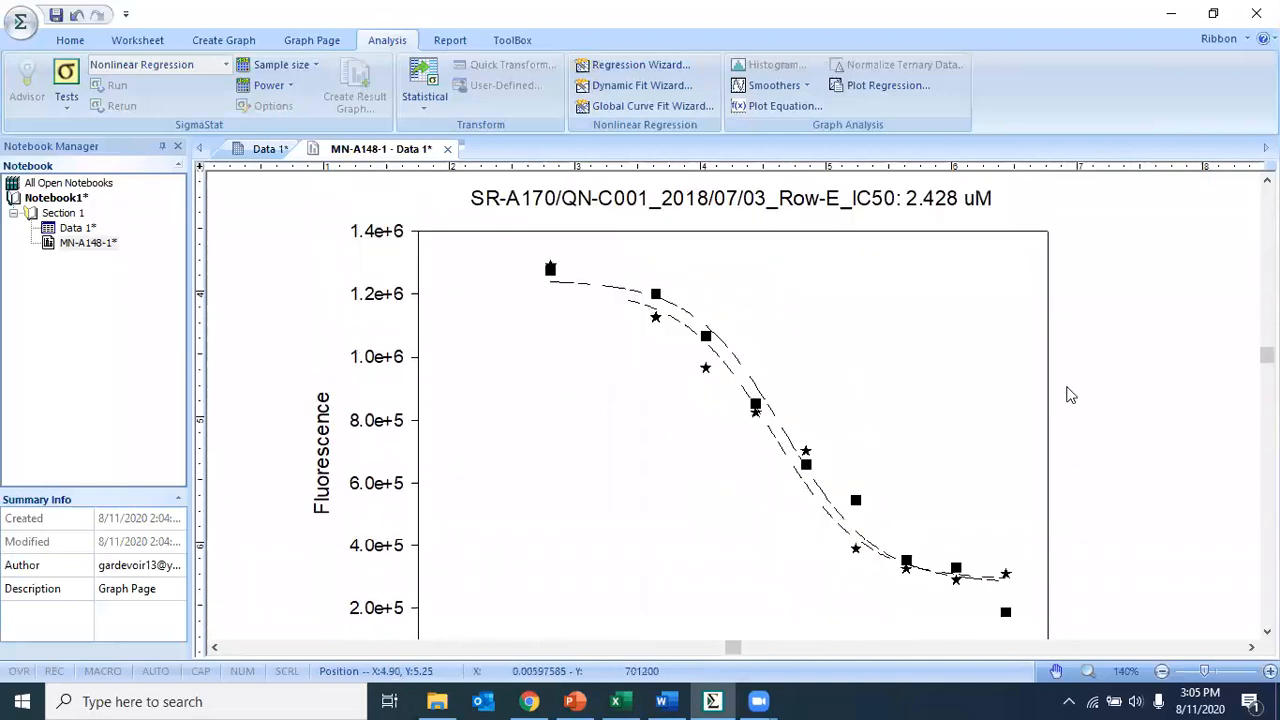
scroll(1137, 440, "up", 2)
scroll(1142, 448, "down", 1)
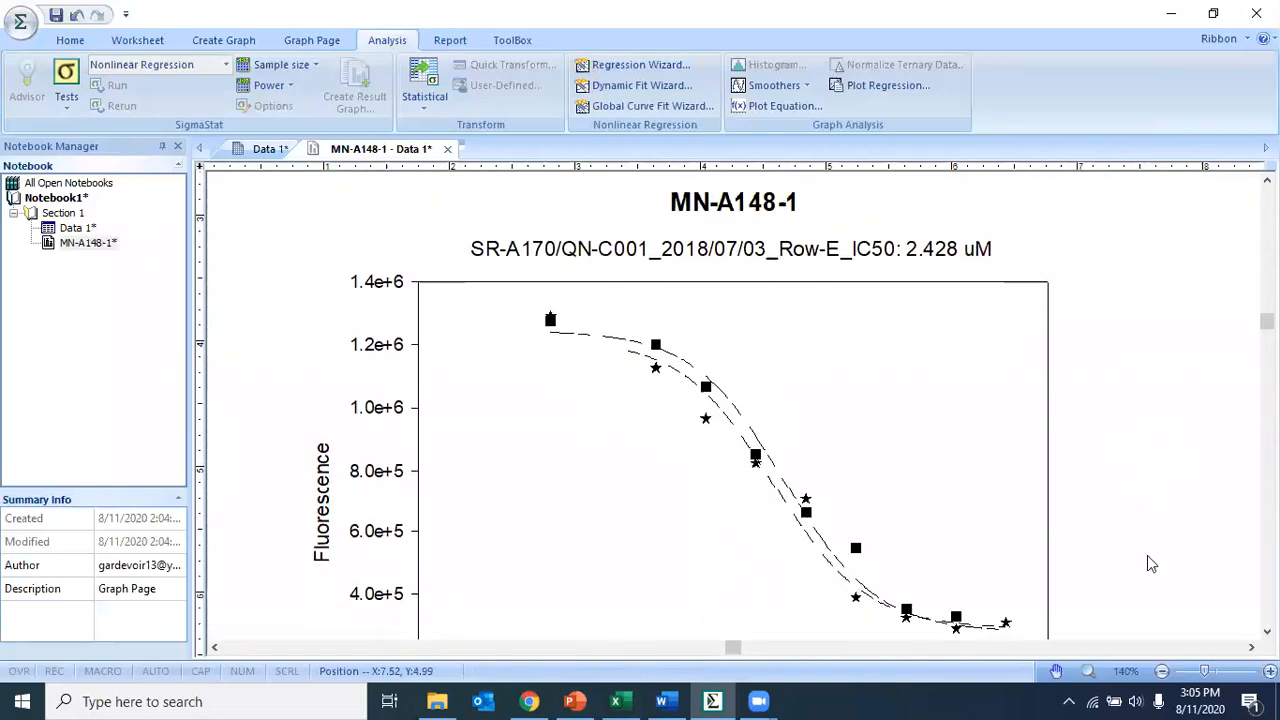
left_click(1162, 671)
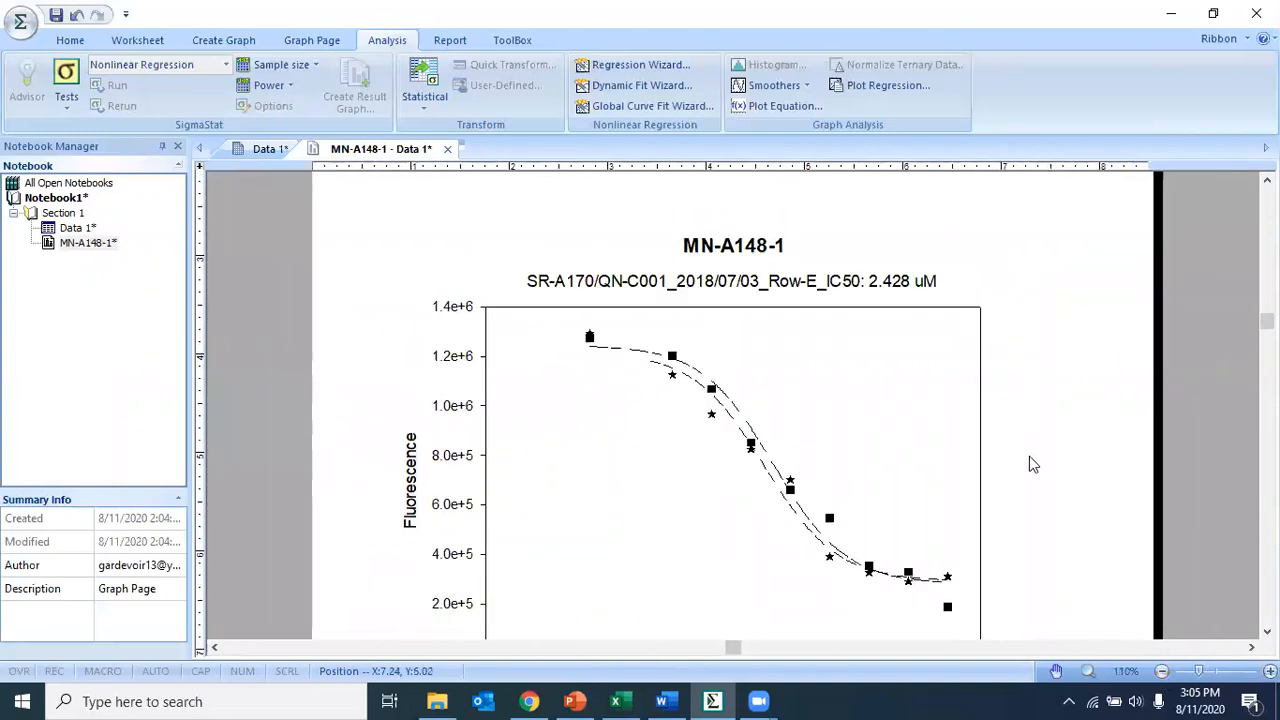
scroll(1029, 456, "down", 1)
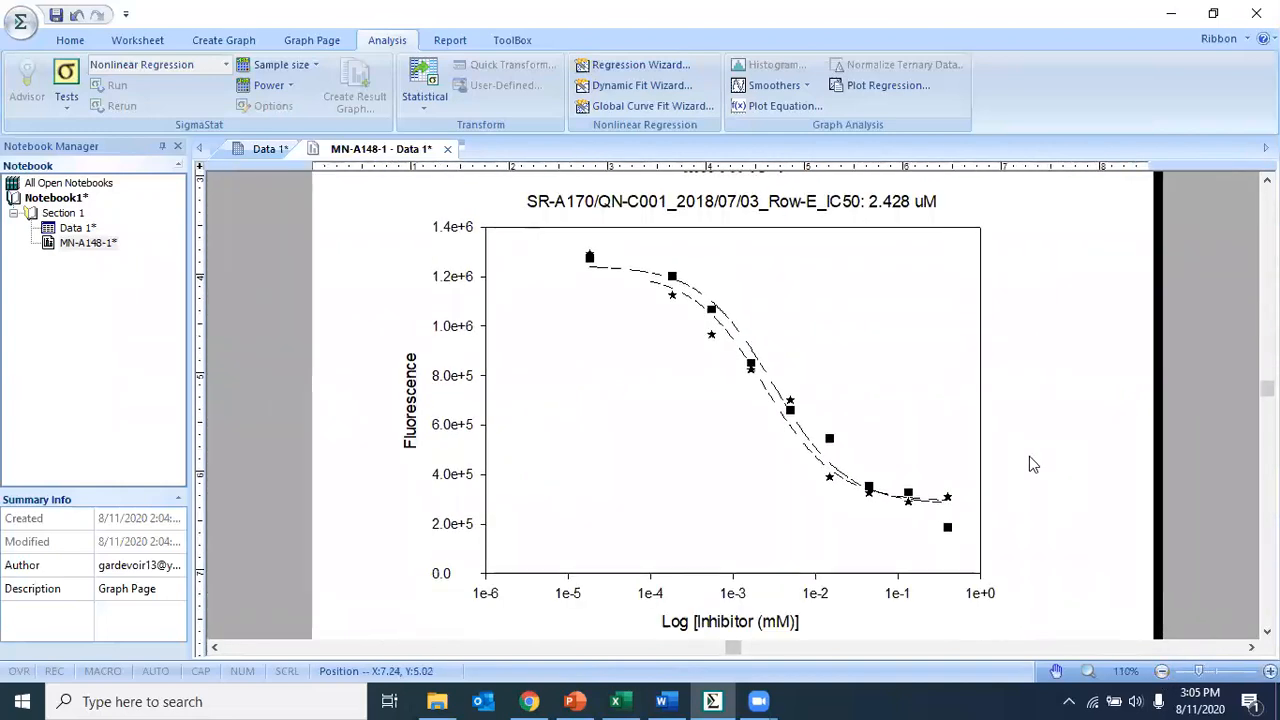